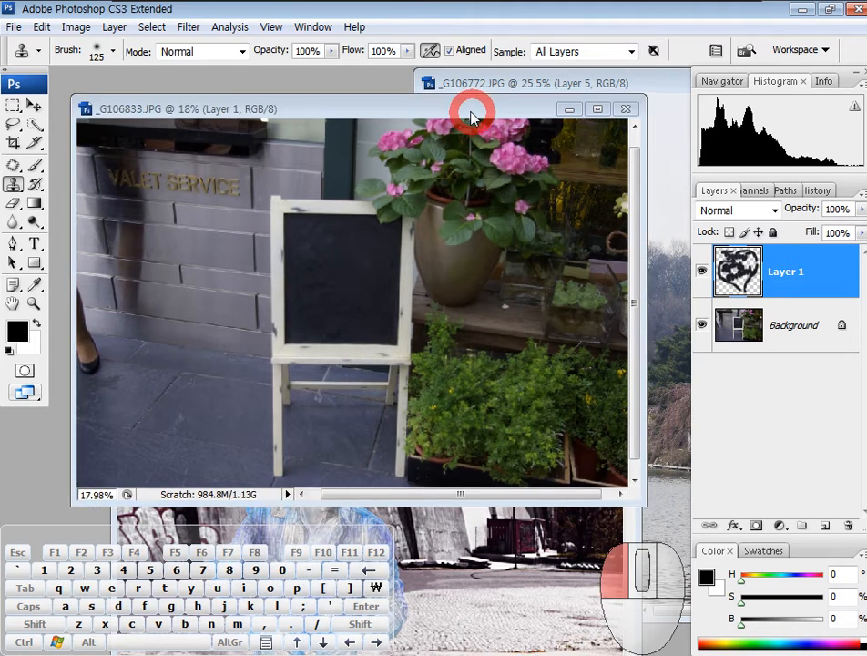
- Toggle Layer 1 on and off to compare the retouched chalkboard with the original, leaving the layer hidden
left_click(701, 273)
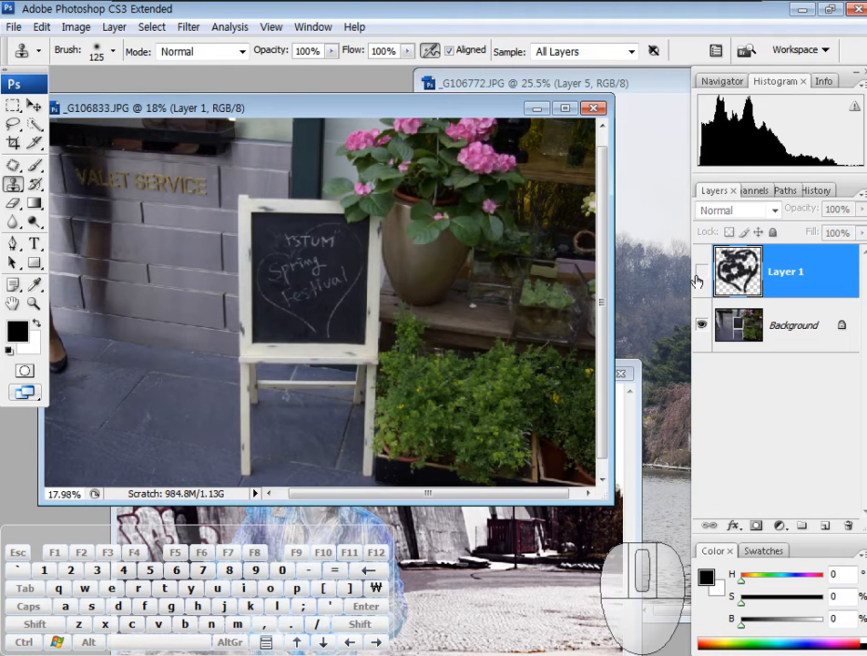
left_click(700, 275)
left_click(700, 275)
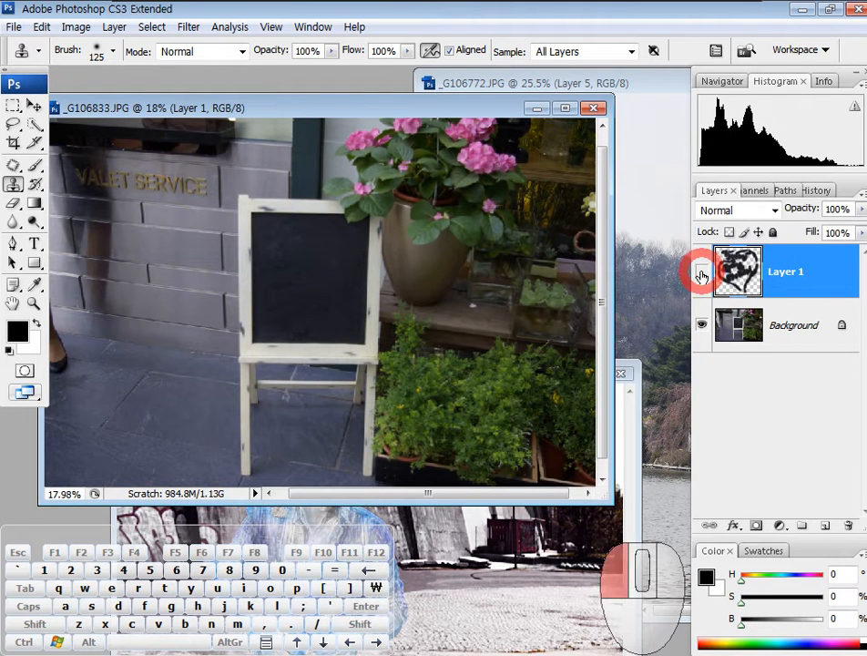
left_click(700, 275)
left_click(701, 276)
left_click(701, 275)
left_click(702, 275)
left_click(701, 275)
left_click(701, 275)
left_click(18, 168)
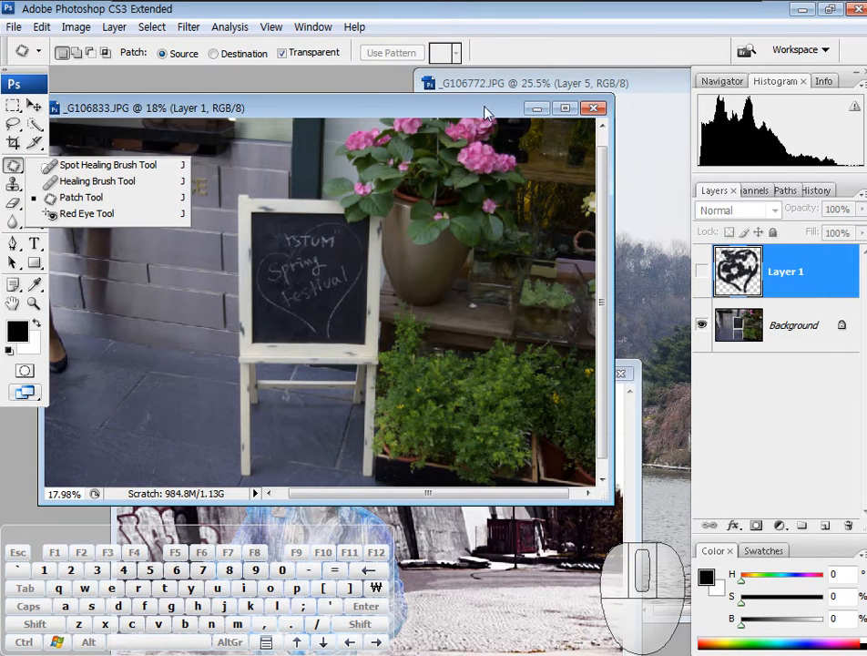
- Bring the _G106772.JPG lake photo forward and display it in full-screen mode with the menu bar
left_click(523, 85)
left_click(524, 87)
left_click_drag(532, 91, 143, 90)
key("Tab")
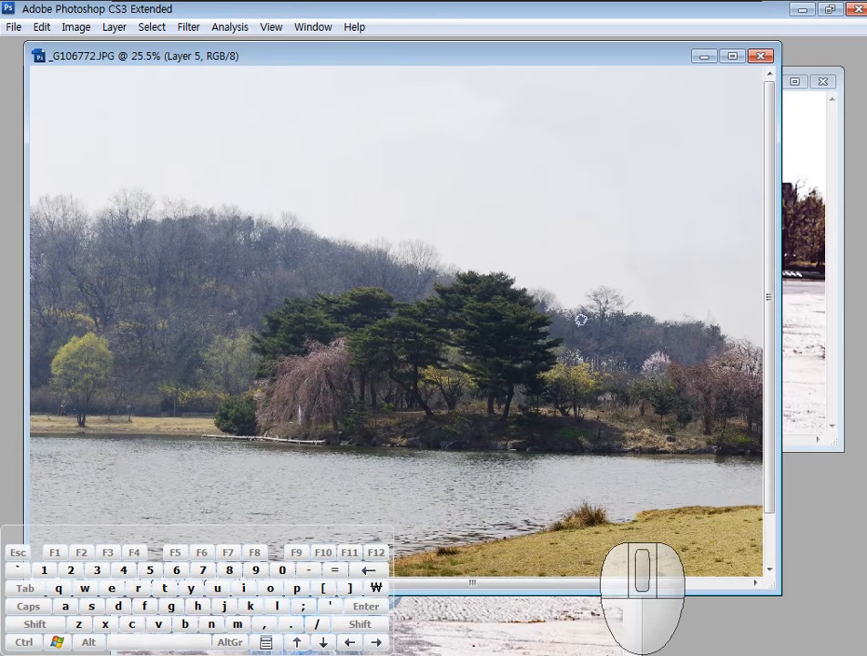
key("Tab")
key("Tab")
key("f")
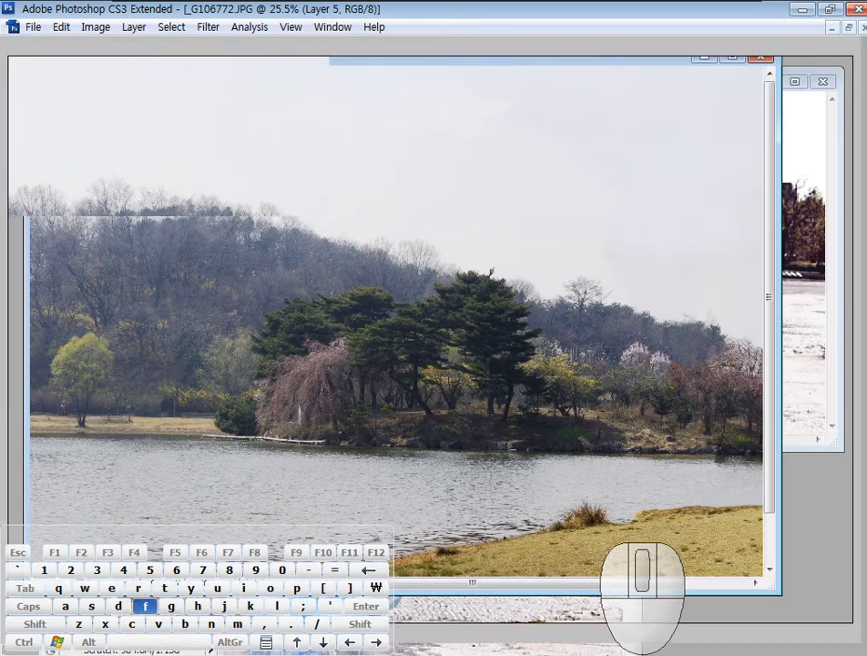
key("Tab")
- Show Layer 6 with the rainbow arch, make it the active layer and view the image without panels
left_click(701, 271)
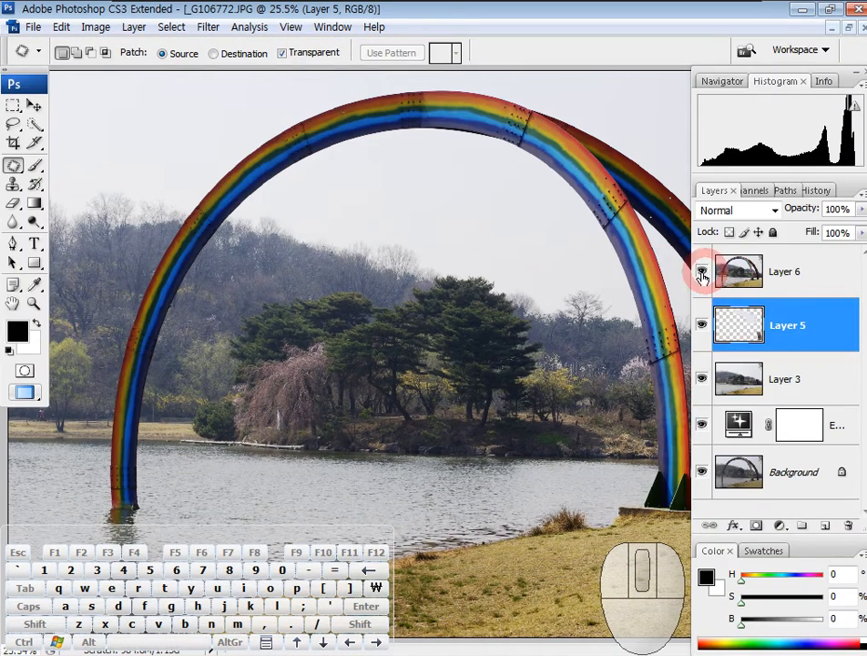
key("Tab")
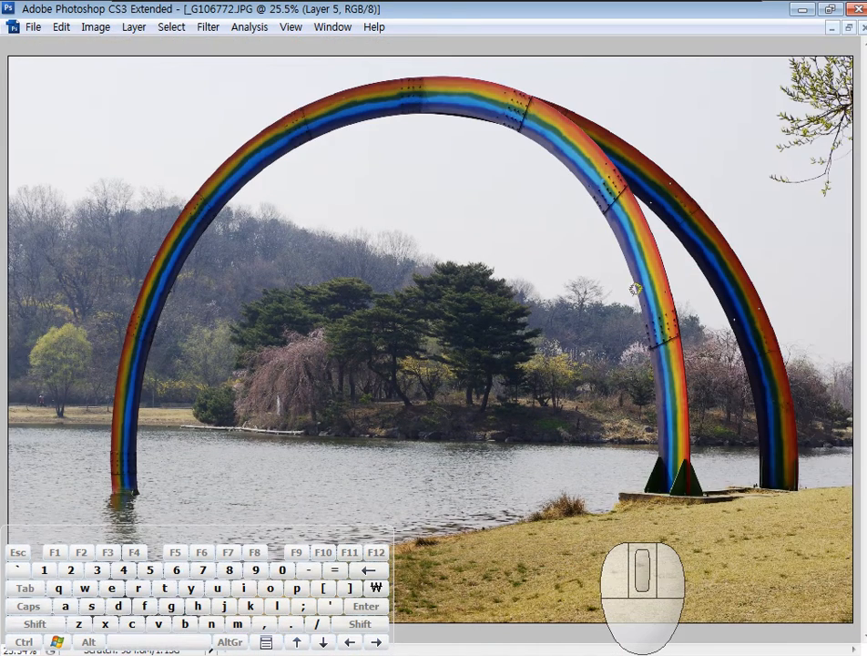
key("ctrl+shift")
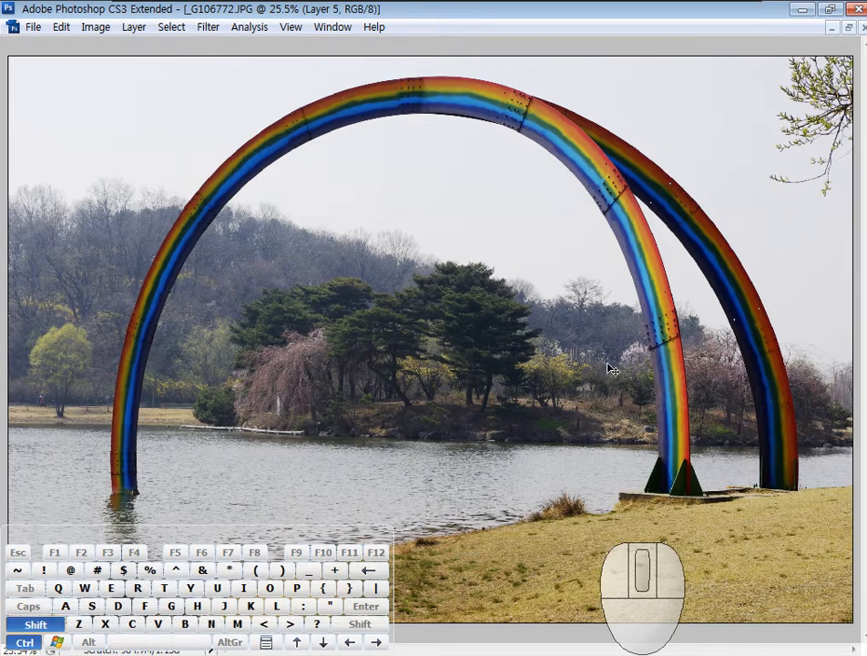
key("Tab")
left_click(716, 294)
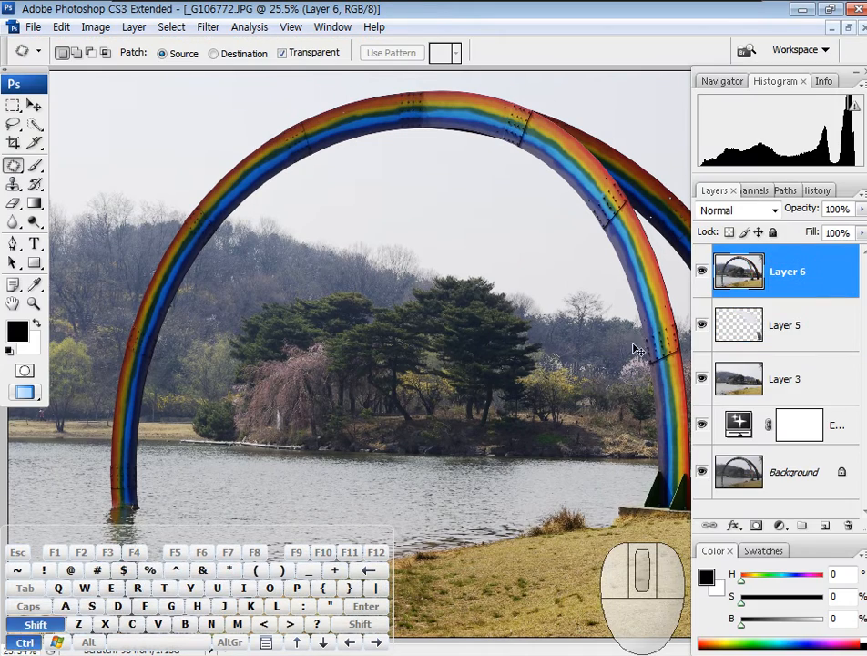
key("Tab")
- Toggle Layer 6 on and off repeatedly to compare the lake scene with and without the rainbow arch
key("ctrl+shift+[")
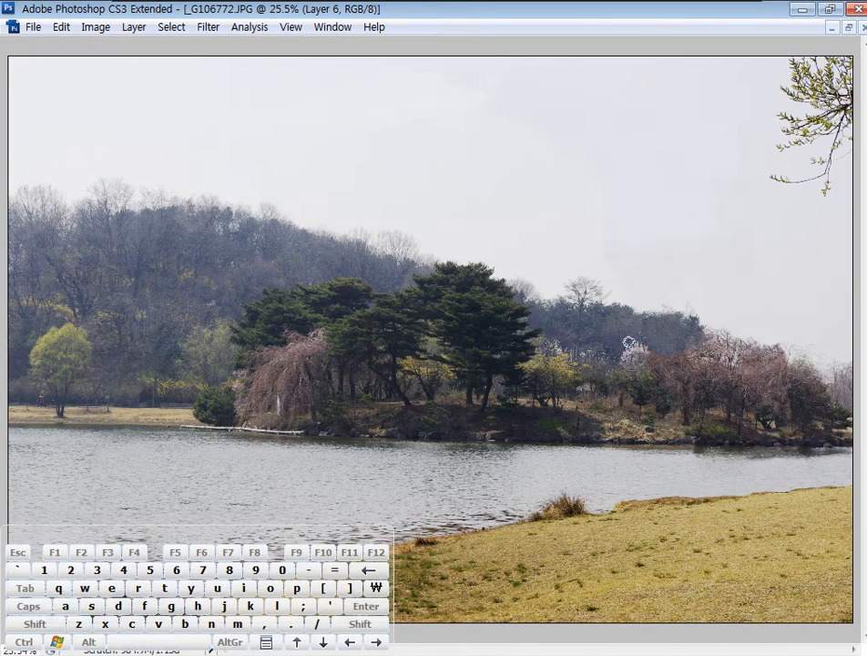
key("space")
key("space")
key("ctrl+shift+bracketright")
key("ctrl+shift+bracketleft")
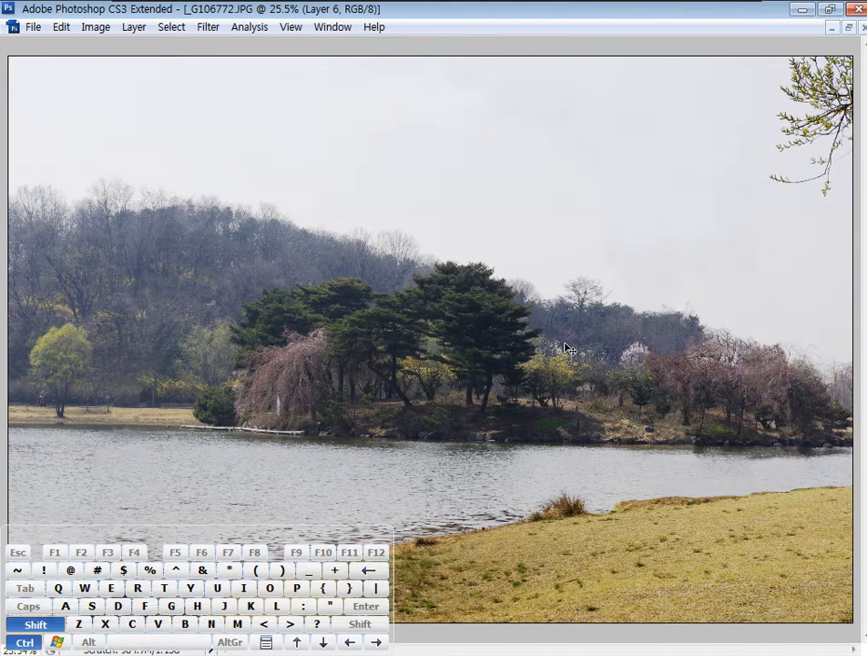
key("ctrl+shift+bracketright")
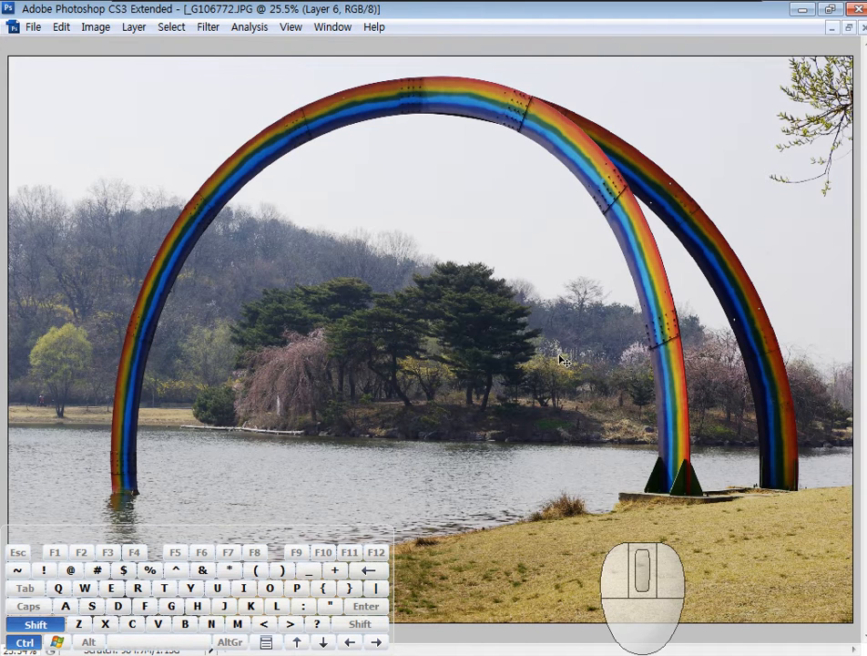
key("ctrl+shift+bracketleft")
key("ctrl+shift+bracketright")
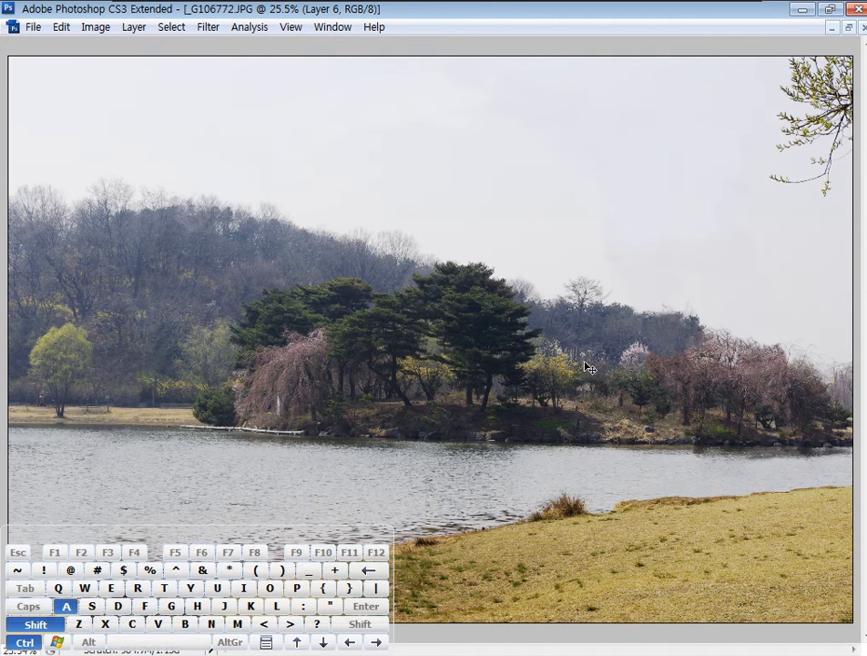
key("ctrl+shift+bracketleft")
key("ctrl+shift+bracketright")
key("ctrl+shift+bracketleft")
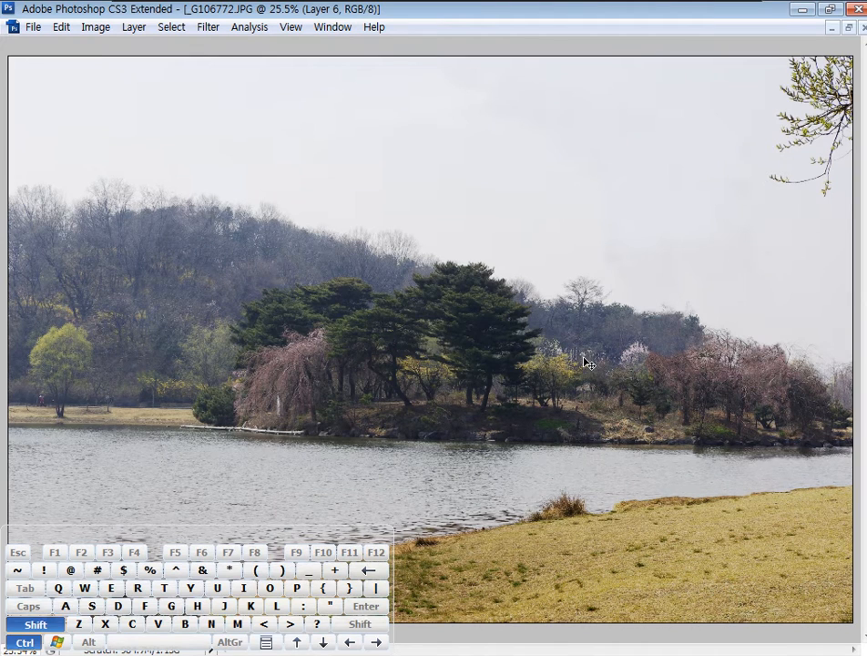
key("ctrl+shift+bracketright")
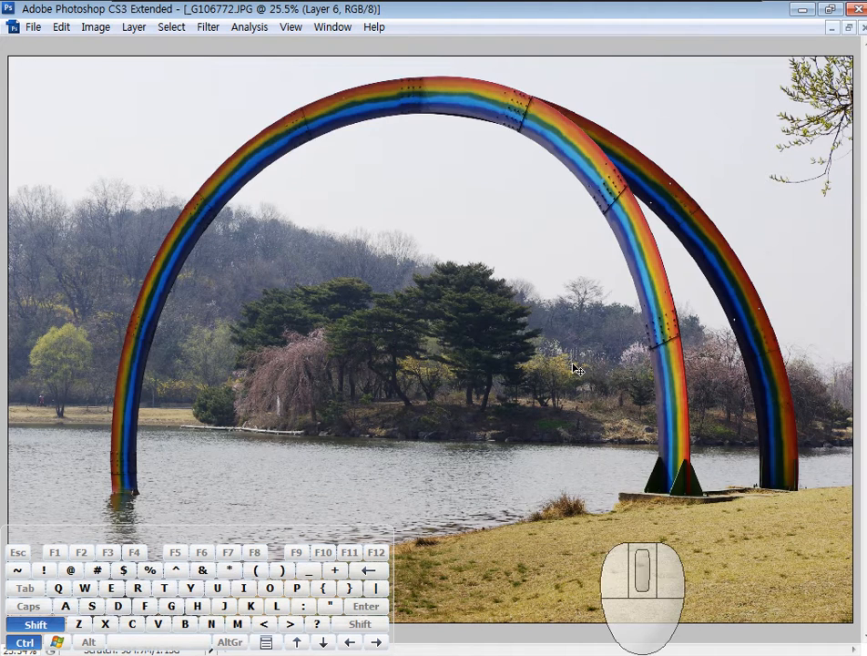
key("ctrl+shift+bracketleft")
key("ctrl+shift+bracketright")
key("ctrl+shift+bracketleft")
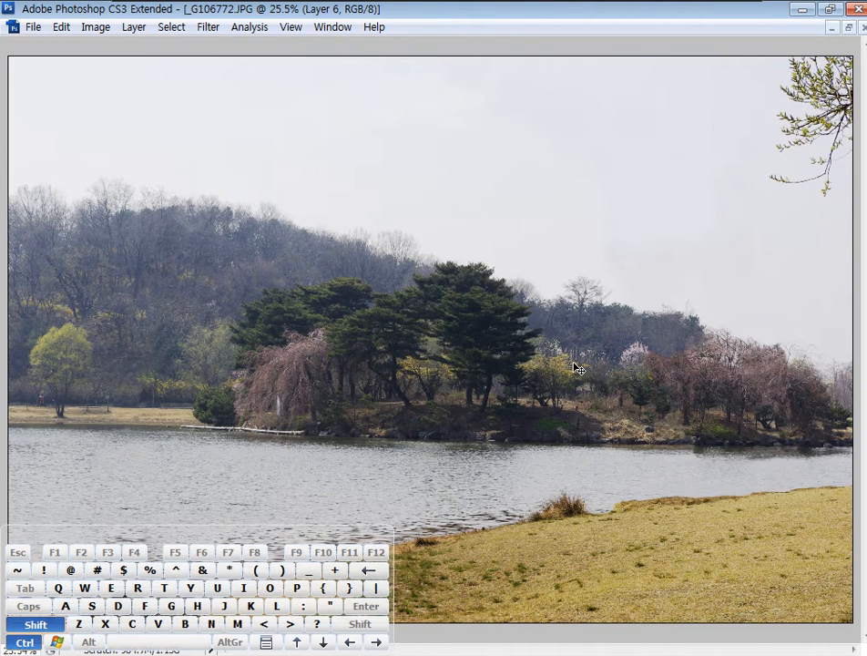
key("ctrl+shift+bracketright")
key("ctrl+shift+bracketleft")
key("ctrl+shift+bracketright")
key("ctrl+shift+bracketleft")
key("ctrl+shift+bracketright")
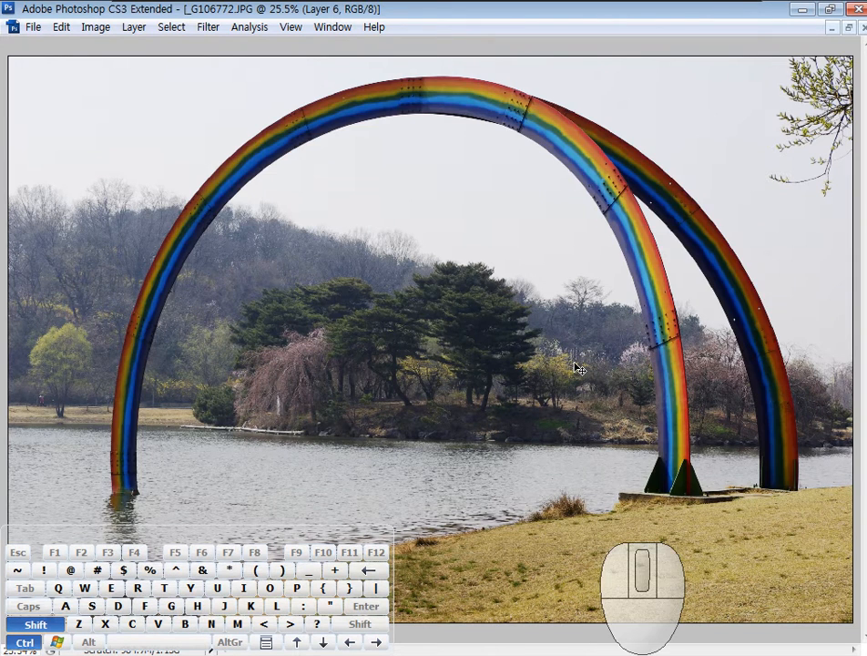
key("ctrl+shift+bracketleft")
key("ctrl+shift+a")
key("ctrl+shift+a")
- Restore the panels and return the lake photo to standard window mode
key("Tab")
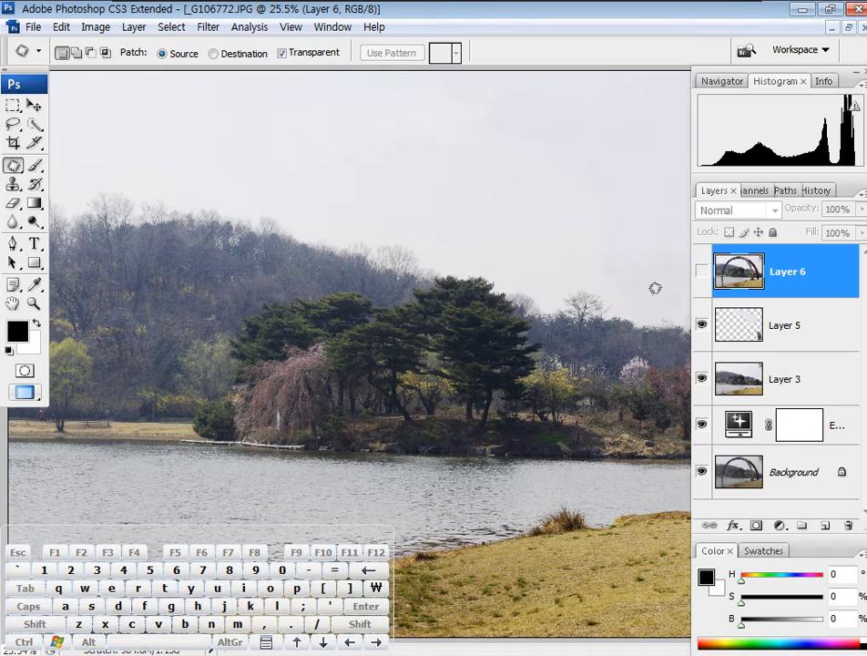
key("f")
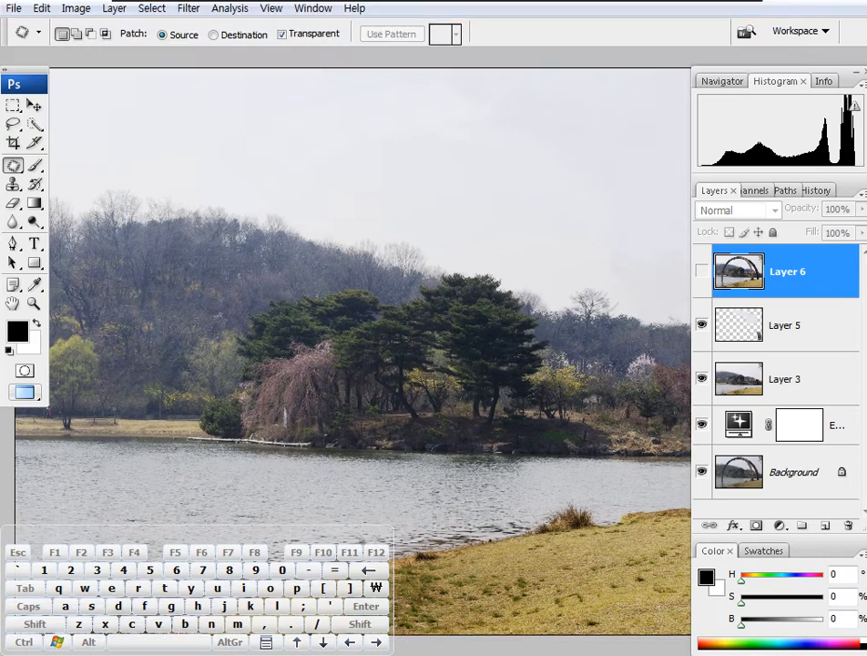
key("f")
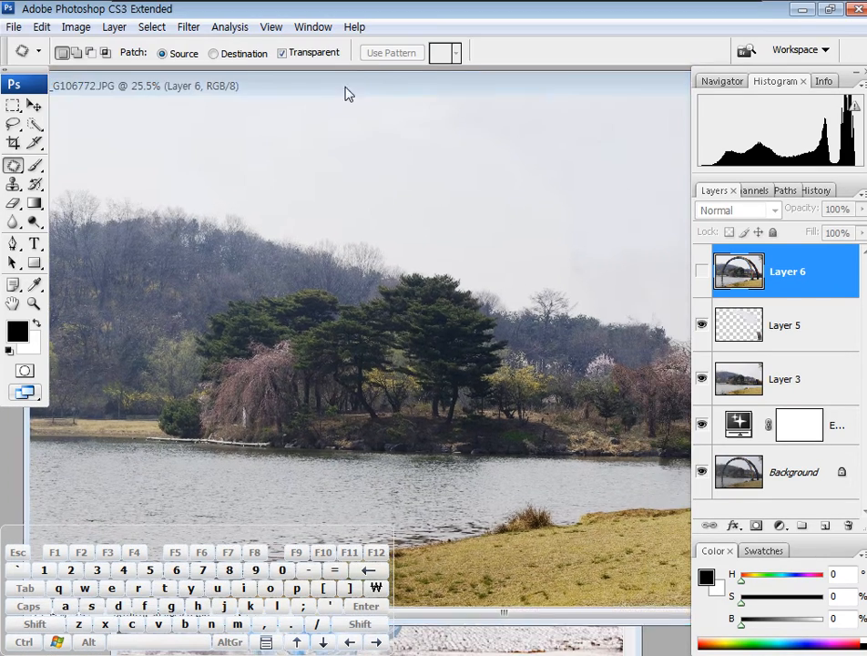
- Bring the graffiti-wall composite forward, move its window up and enlarge it to fit the whole image
left_click(151, 519)
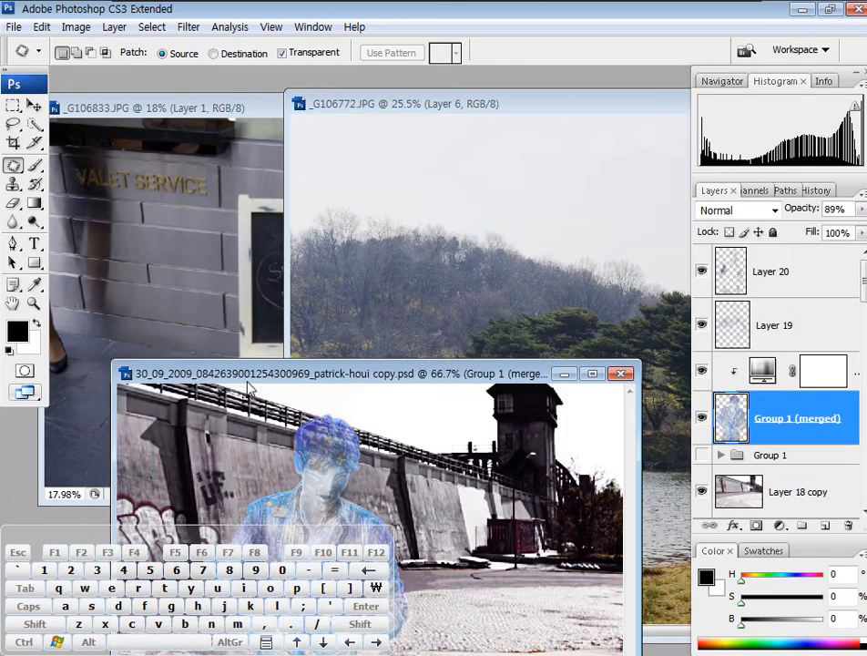
left_click_drag(352, 362, 328, 88)
left_click_drag(601, 444, 665, 583)
- Select the layers from Group 1 (merged) down to the one above the Background and toggle their visibility to compare
left_click_drag(864, 281, 864, 481)
left_click(802, 441, "shift")
key("ctrl+shift+a")
key("ctrl+shift+a")
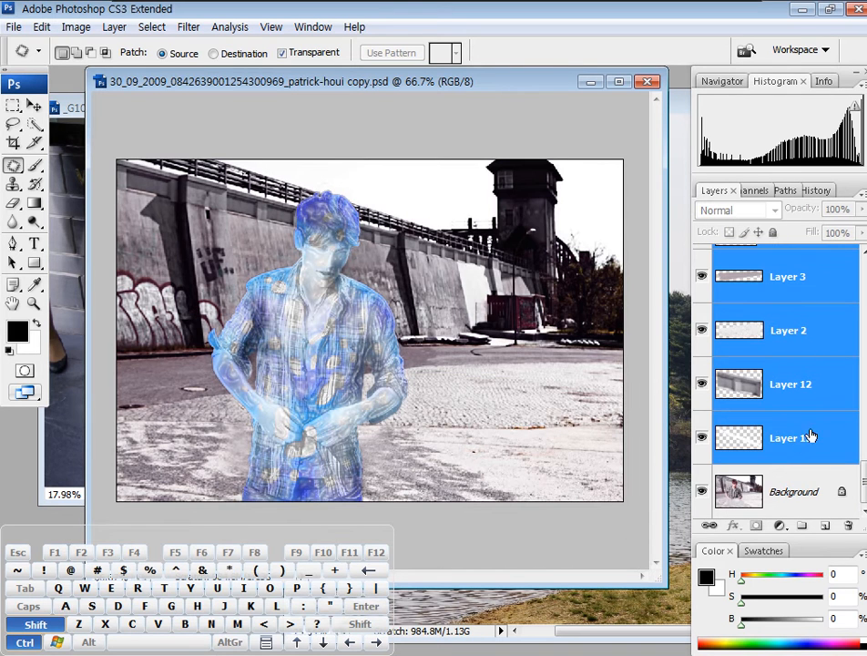
left_click_drag(862, 481, 854, 266)
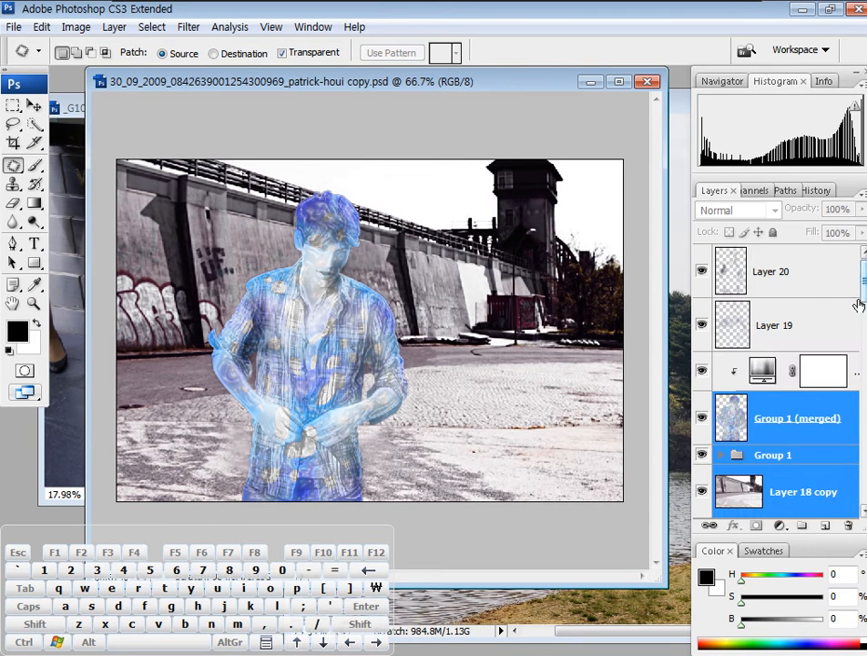
- Select Layer 20 through Group 1 and toggle their visibility to compare the wall scene with and without the blue figure
left_click(805, 277)
left_click(807, 456, "shift")
key("ctrl+shift+a")
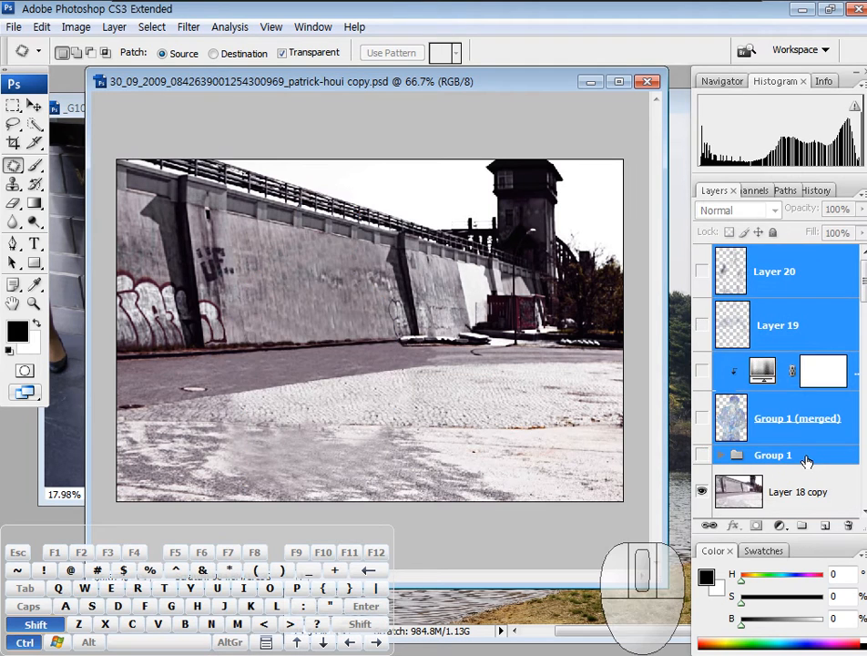
key("ctrl+shift+a")
key("ctrl+shift+a")
key("ctrl+shift+a")
key("ctrl+shift+a")
key("ctrl+shift+a")
key("ctrl+shift+a")
key("ctrl+shift+a")
key("ctrl+shift+a")
key("ctrl+shift+a")
key("ctrl+shift+a")
key("ctrl+shift+a")
key("ctrl+shift+a")
key("ctrl+shift+a")
key("ctrl+shift+a")
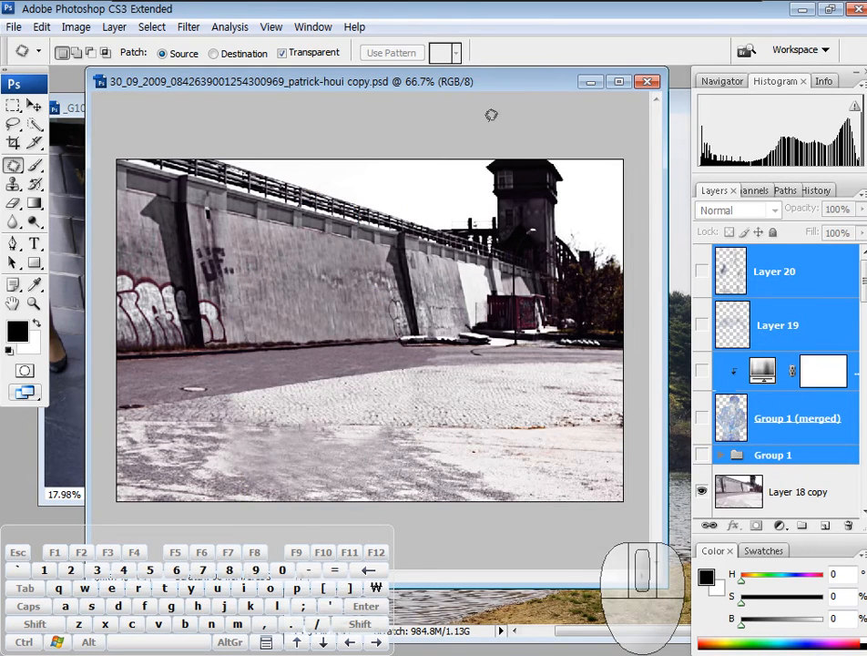
- Close the graffiti-wall composite document
left_click_drag(481, 86, 416, 364)
left_click(586, 360)
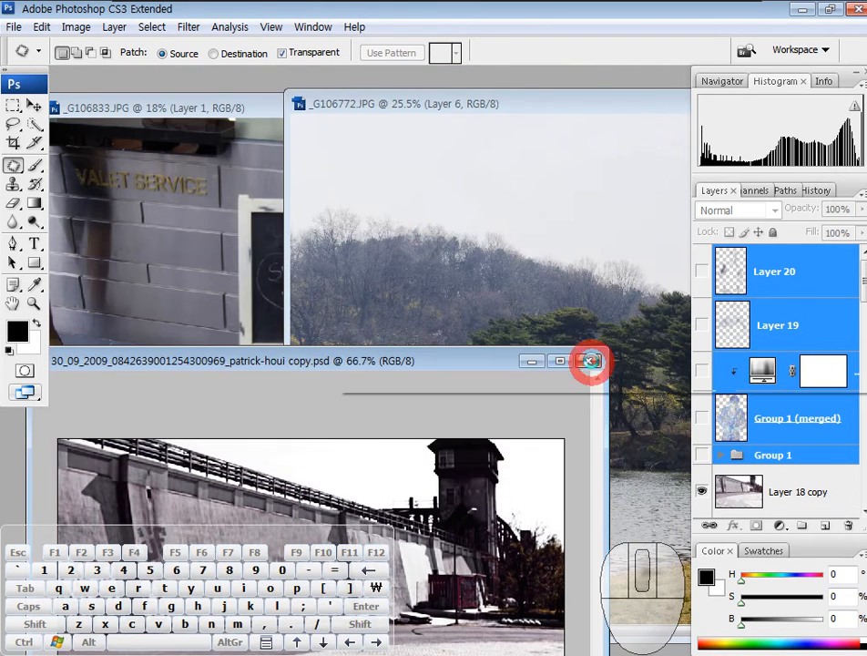
left_click(446, 258)
- Rearrange the remaining windows with the _G106833.JPG chalkboard photo in front and merge its visible layers into the Background
left_click_drag(537, 107, 501, 104)
left_click_drag(222, 107, 173, 107)
left_click(593, 105)
left_click_drag(575, 92, 605, 91)
left_click_drag(267, 107, 335, 112)
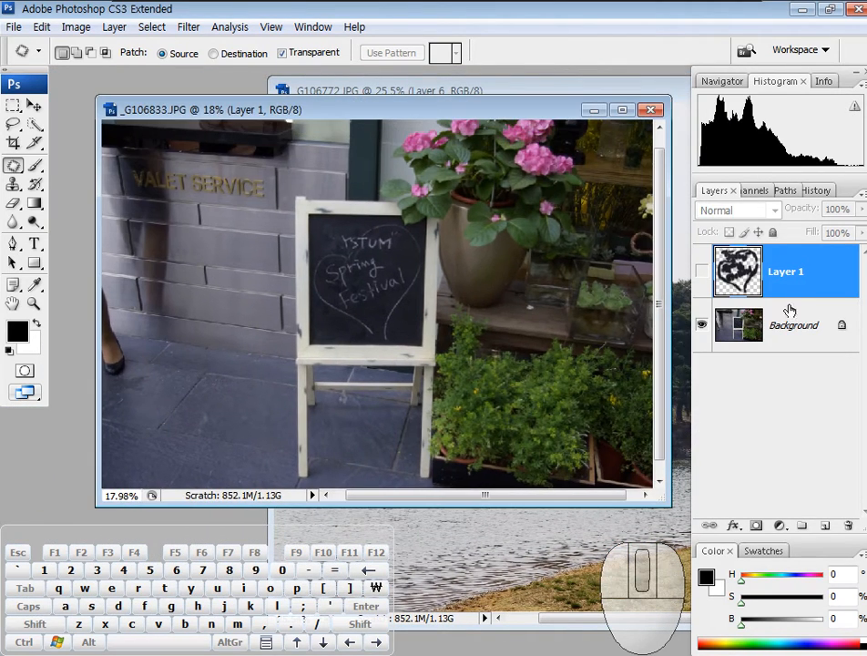
key("ctrl+shift+e")
- Display the chalkboard photo in full-screen mode and activate the Clone Stamp tool
key("ctrl+space")
left_click_drag(326, 238, 460, 366)
key("f")
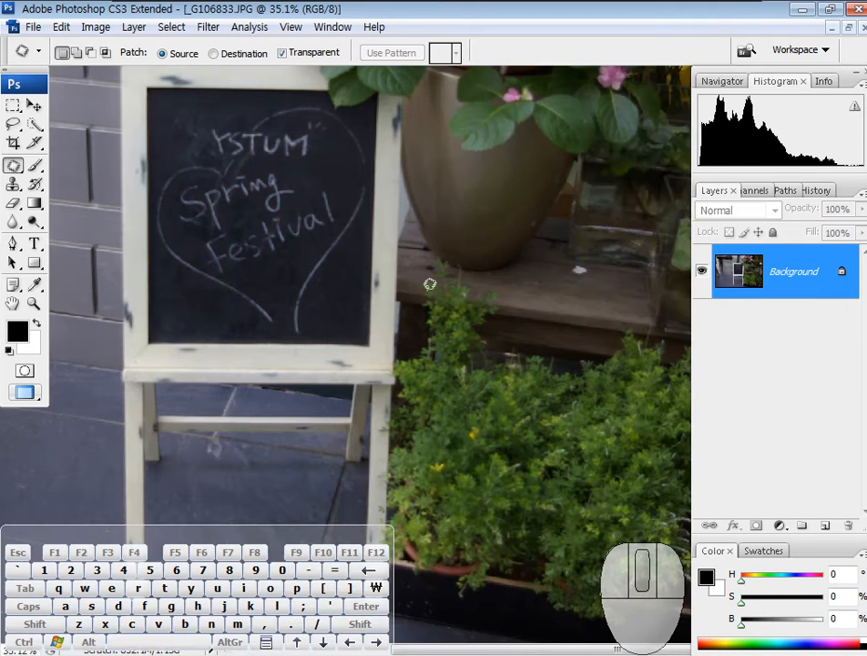
key("f")
left_click_drag(358, 271, 476, 440)
left_click_drag(522, 350, 469, 358)
left_click(13, 184)
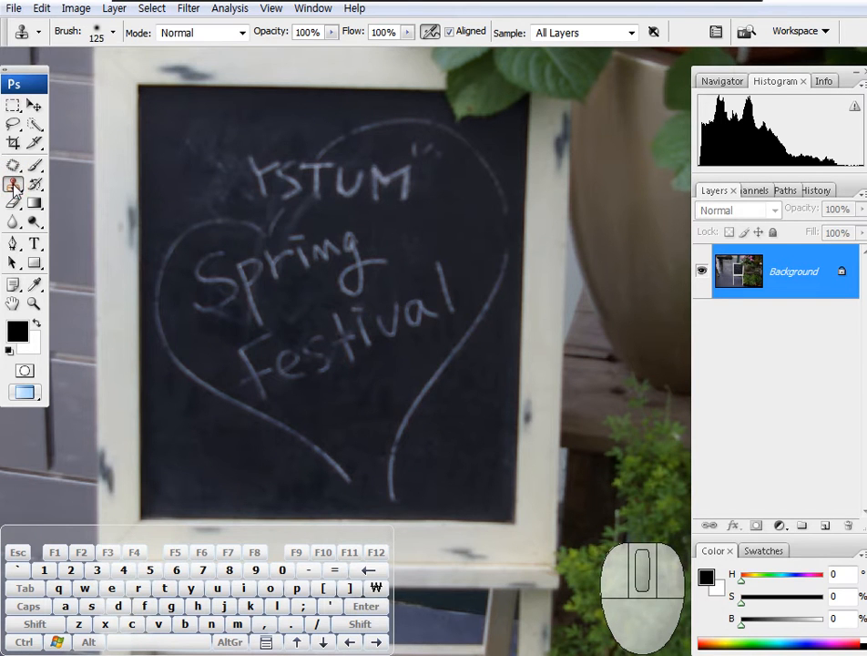
- Try 100% hardness for the 125 px Clone Stamp brush and set it back to 0%
left_click(112, 33)
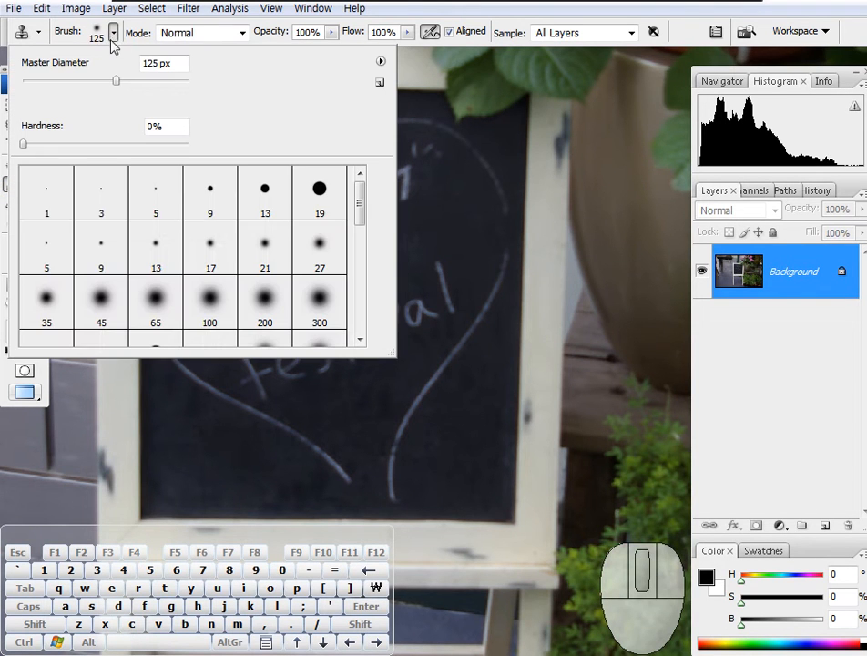
left_click(112, 34)
left_click(112, 34)
mouse_move(365, 211)
left_mouse_down()
mouse_move(354, 323)
mouse_move(365, 202)
left_mouse_up()
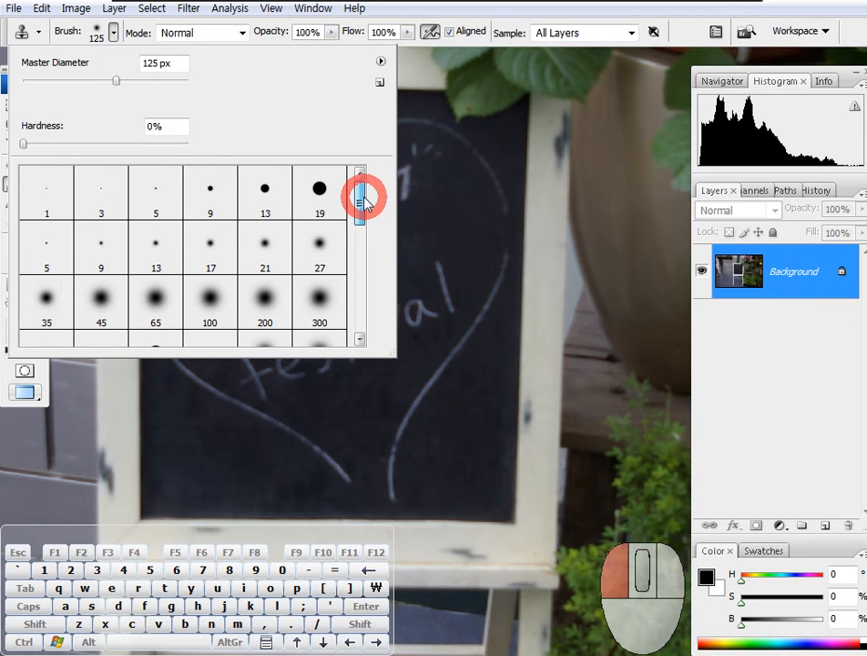
left_click_drag(28, 149, 191, 173)
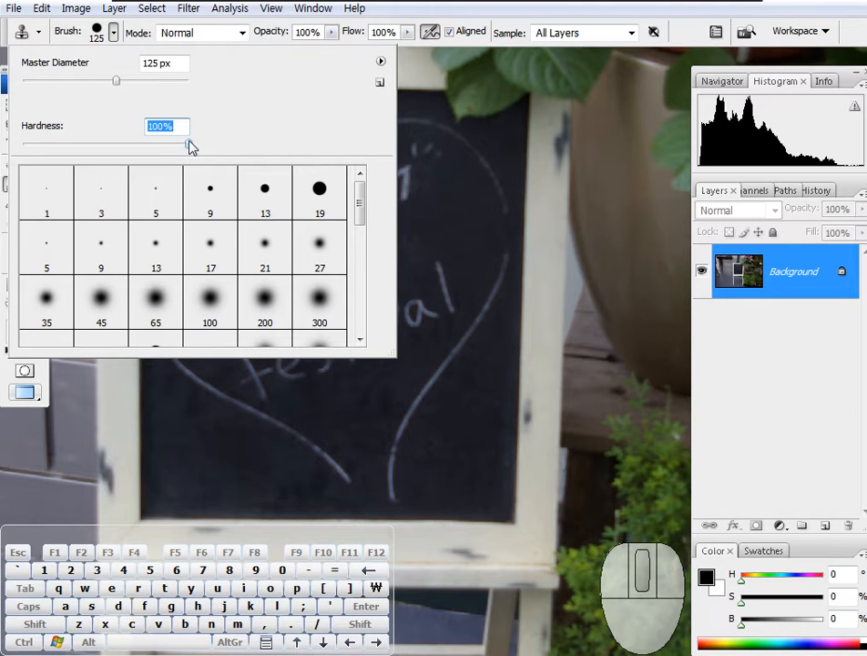
left_click_drag(186, 146, 4, 162)
key("Return")
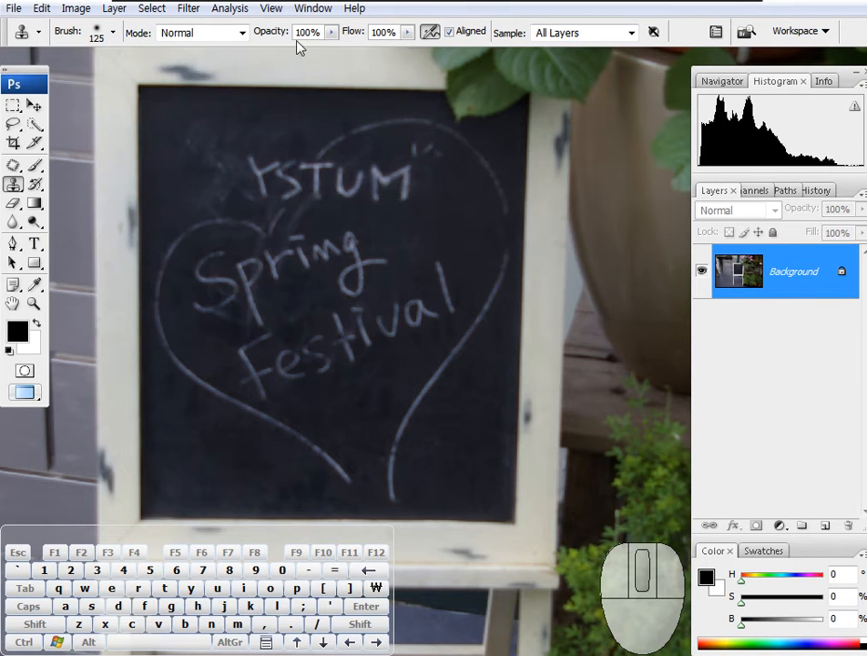
left_click(333, 38)
left_click_drag(333, 38, 330, 73)
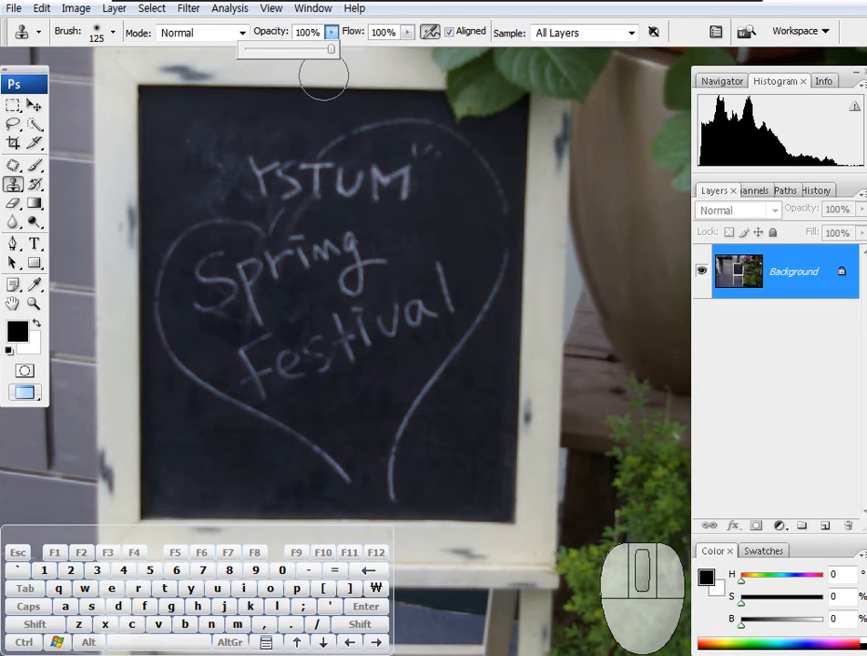
left_click(616, 18)
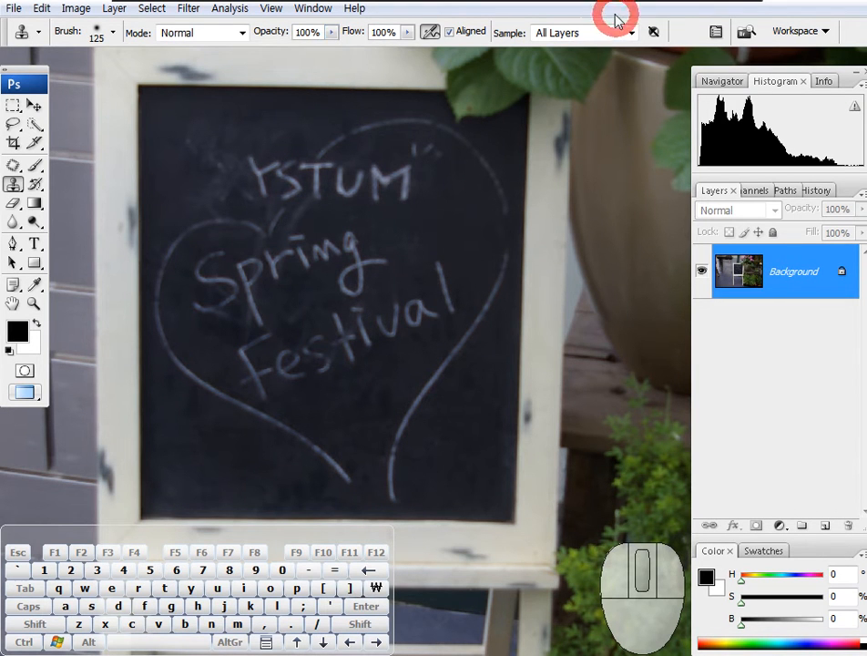
- Turn off Aligned sampling for the Clone Stamp and duplicate the Background onto a new layer
left_click(450, 33)
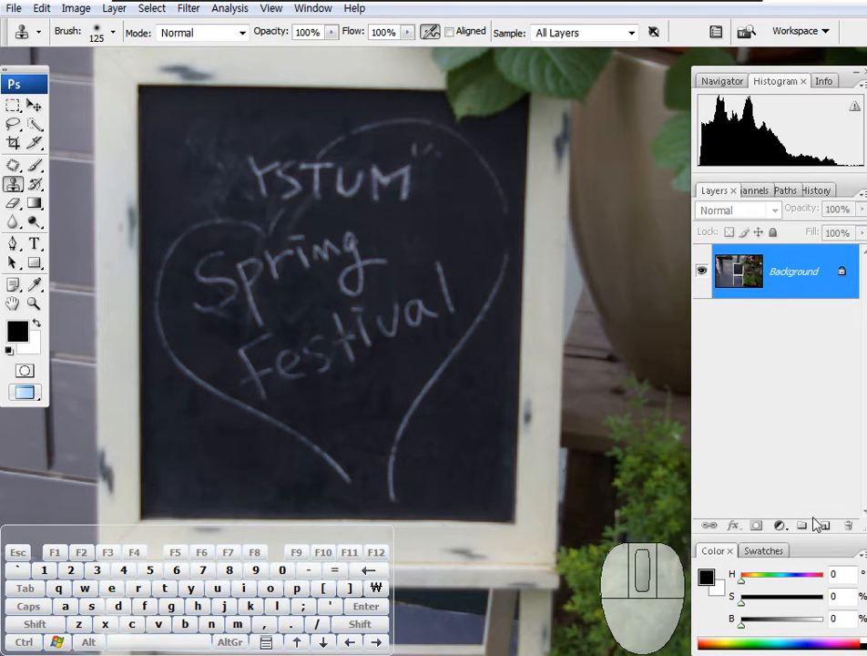
key("ctrl+j")
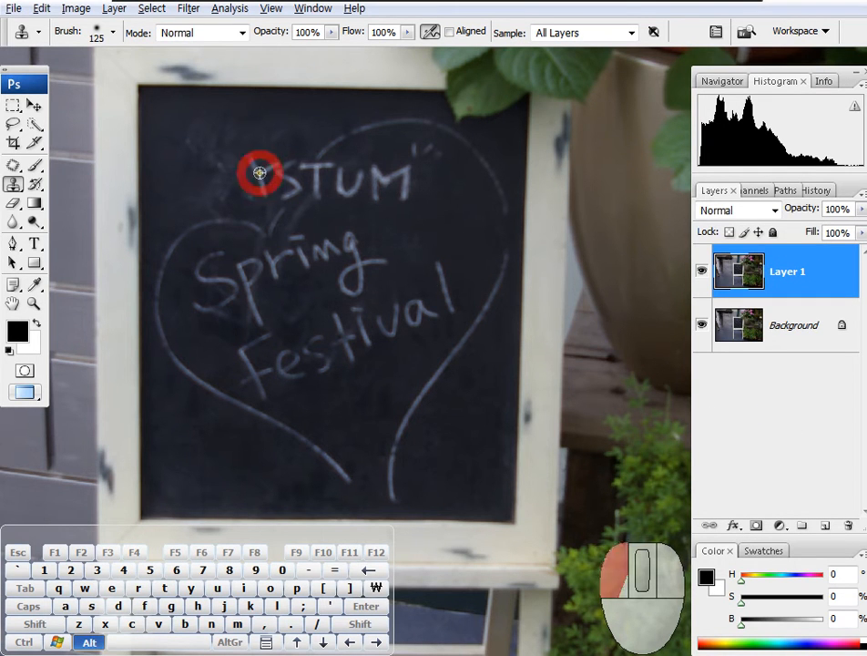
- Clone clean board over the chalk heart's lower outline and its right side up to beside "Spring"
left_click(218, 462, "alt")
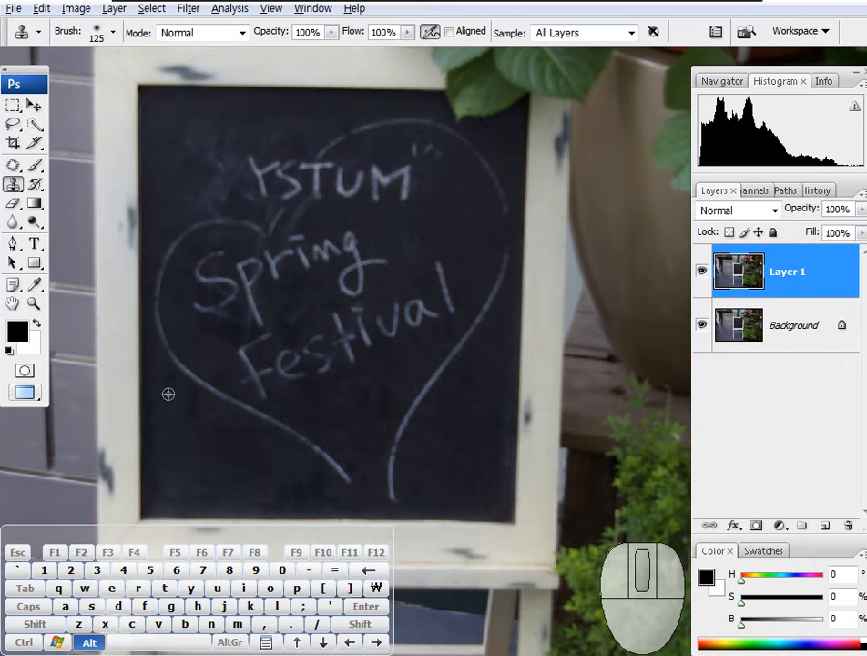
mouse_move(308, 443)
left_mouse_down()
mouse_move(336, 474)
mouse_move(227, 401)
mouse_move(327, 463)
mouse_move(305, 436)
left_mouse_up()
mouse_move(392, 477)
left_mouse_down()
mouse_move(392, 433)
mouse_move(481, 305)
mouse_move(491, 235)
left_mouse_up()
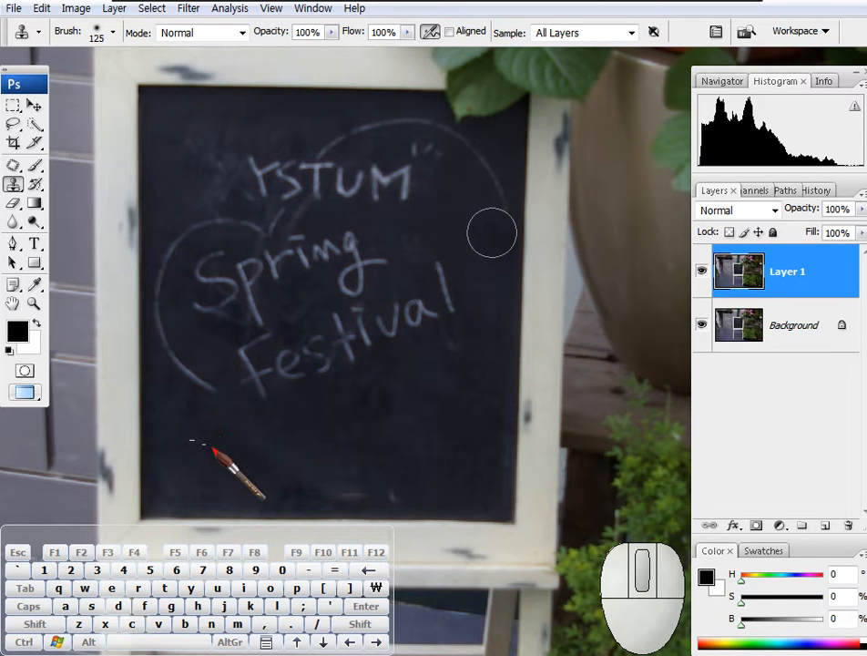
left_click(217, 448, "alt")
left_click(273, 441)
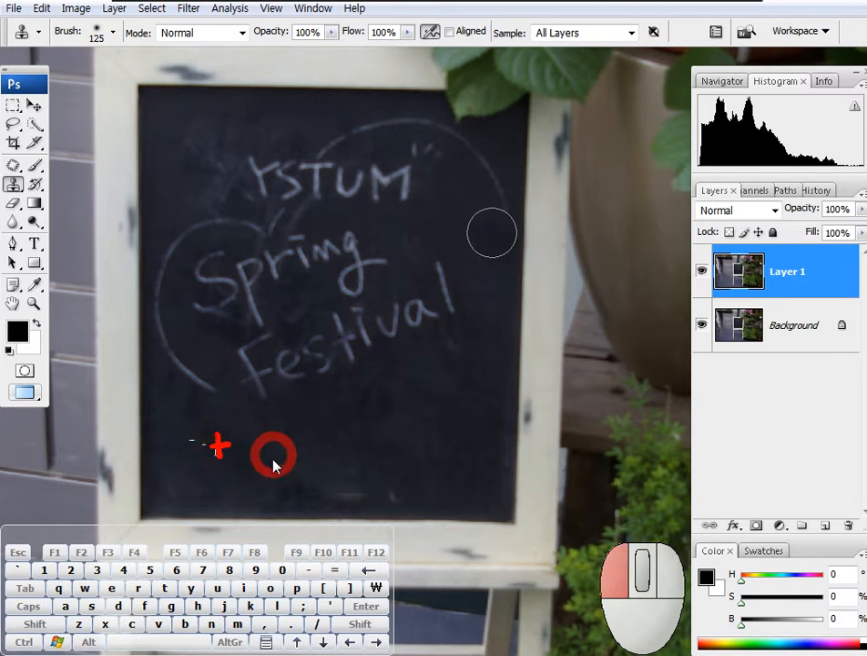
left_click(234, 478)
left_click(209, 461)
left_click_drag(210, 462, 203, 449)
left_click_drag(260, 448, 305, 443)
mouse_move(292, 431)
left_mouse_down()
mouse_move(300, 456)
mouse_move(335, 444)
left_mouse_up()
left_click_drag(339, 425, 349, 433)
left_click_drag(356, 417, 358, 432)
left_click_drag(352, 435, 353, 436)
left_click_drag(449, 20, 470, 17)
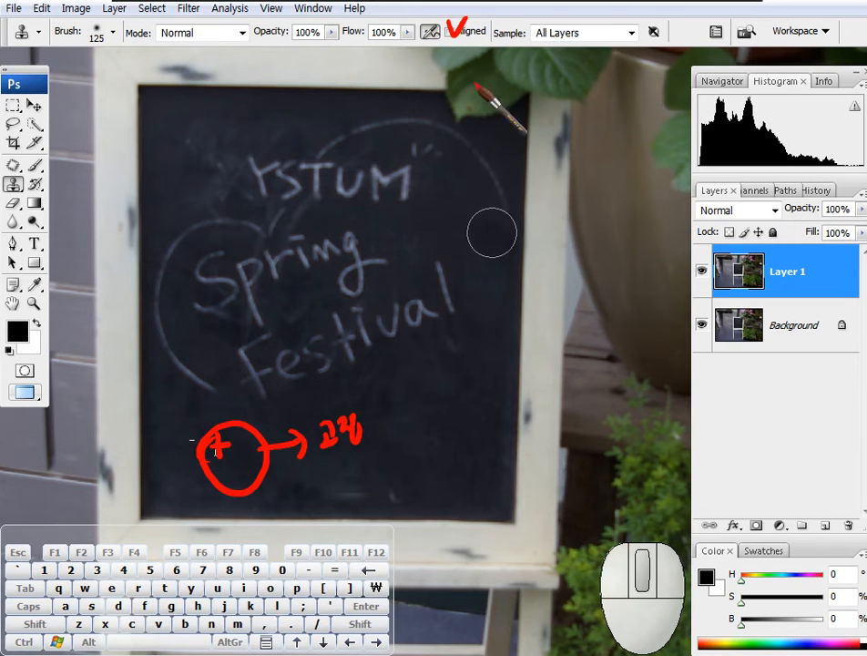
key("Escape")
- Try cloning clean board over "Festival" and the lower-left heart outline, with Aligned sampling turned on after the last letter
left_click(421, 416, "alt")
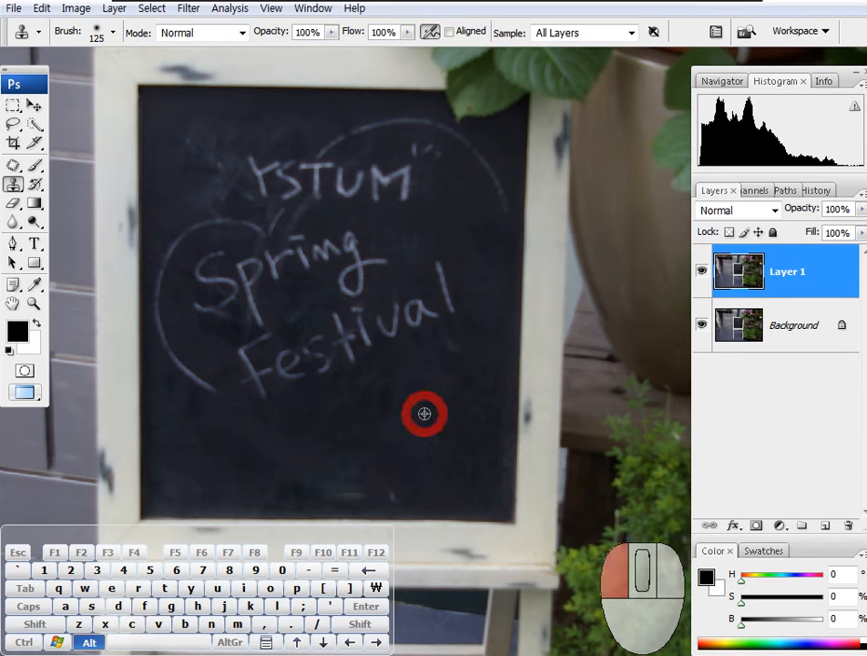
mouse_move(438, 314)
left_mouse_down()
mouse_move(437, 274)
mouse_move(441, 286)
left_mouse_up()
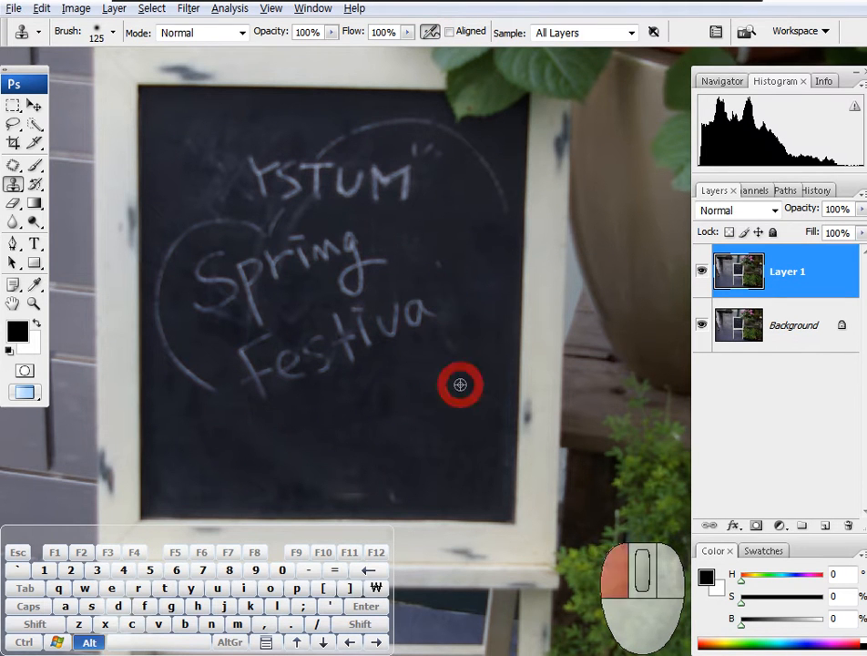
left_click(449, 32)
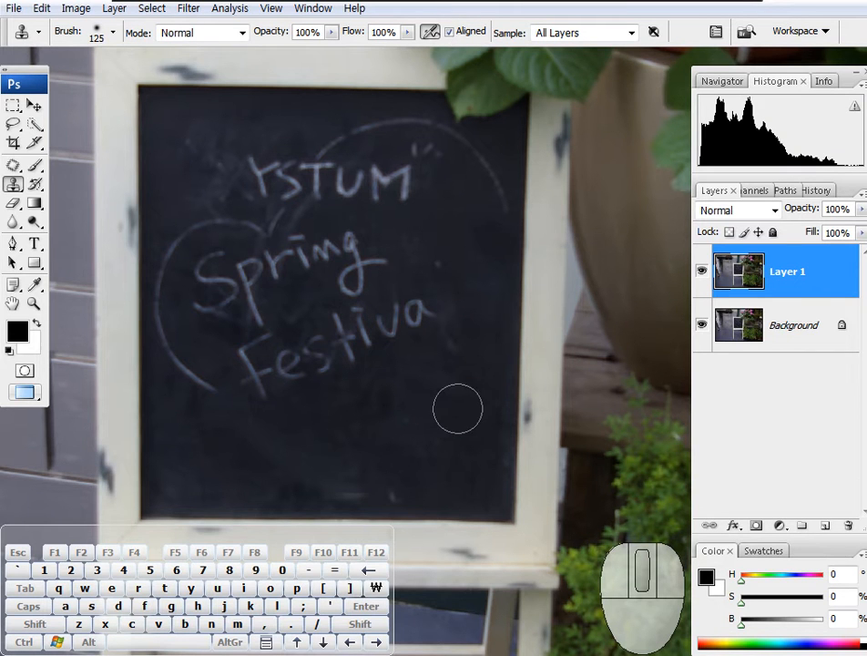
key("alt")
mouse_move(434, 322)
left_mouse_down()
mouse_move(397, 329)
mouse_move(352, 318)
mouse_move(350, 351)
mouse_move(326, 330)
mouse_move(290, 362)
mouse_move(257, 354)
mouse_move(257, 380)
mouse_move(266, 343)
mouse_move(271, 361)
mouse_move(301, 370)
mouse_move(276, 387)
left_mouse_up()
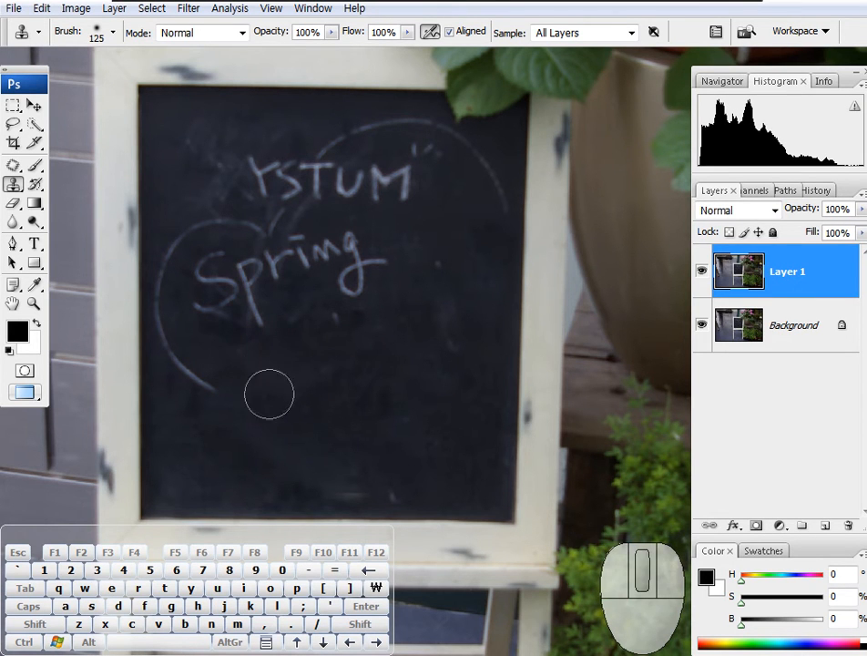
left_click(218, 452, "alt")
mouse_move(209, 384)
left_mouse_down()
mouse_move(174, 354)
mouse_move(163, 324)
left_mouse_up()
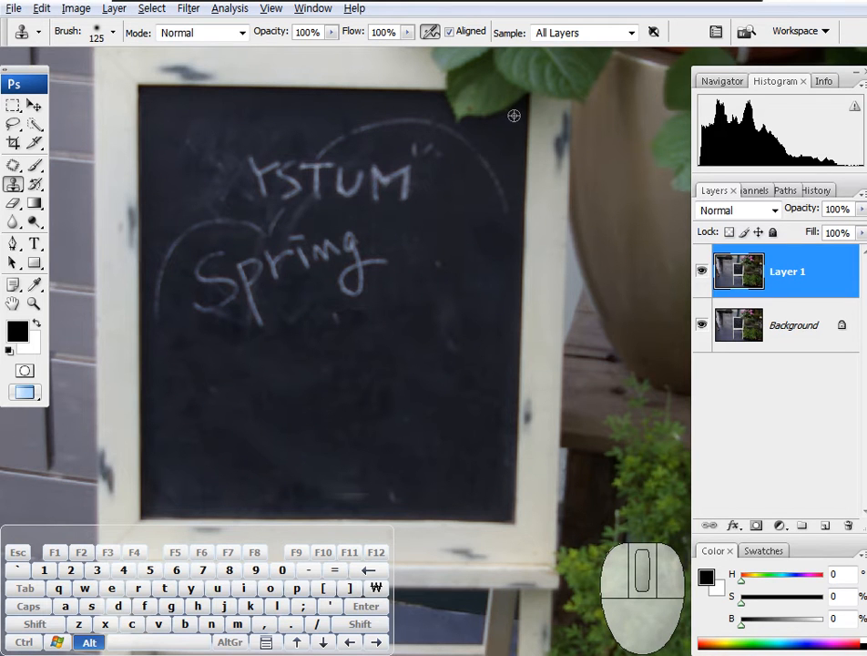
- Try aligned cloning over "Spring" and the left heart arc from source points beside "YSTUM"
left_click(449, 183, "alt")
mouse_move(356, 236)
left_mouse_down()
mouse_move(358, 253)
mouse_move(345, 259)
mouse_move(315, 241)
mouse_move(296, 246)
mouse_move(275, 221)
mouse_move(193, 234)
mouse_move(170, 224)
mouse_move(169, 210)
mouse_move(200, 198)
left_mouse_up()
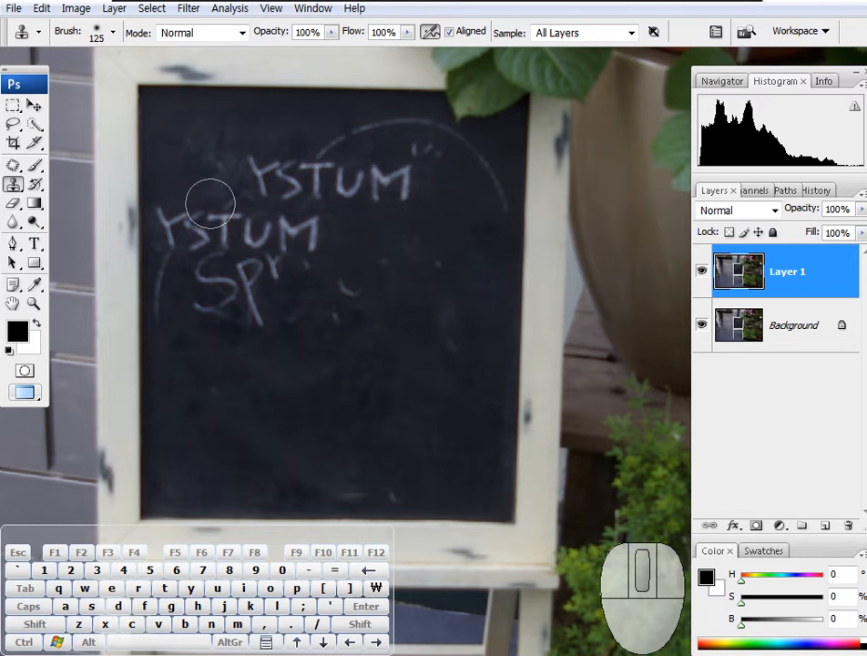
left_click(452, 174, "alt")
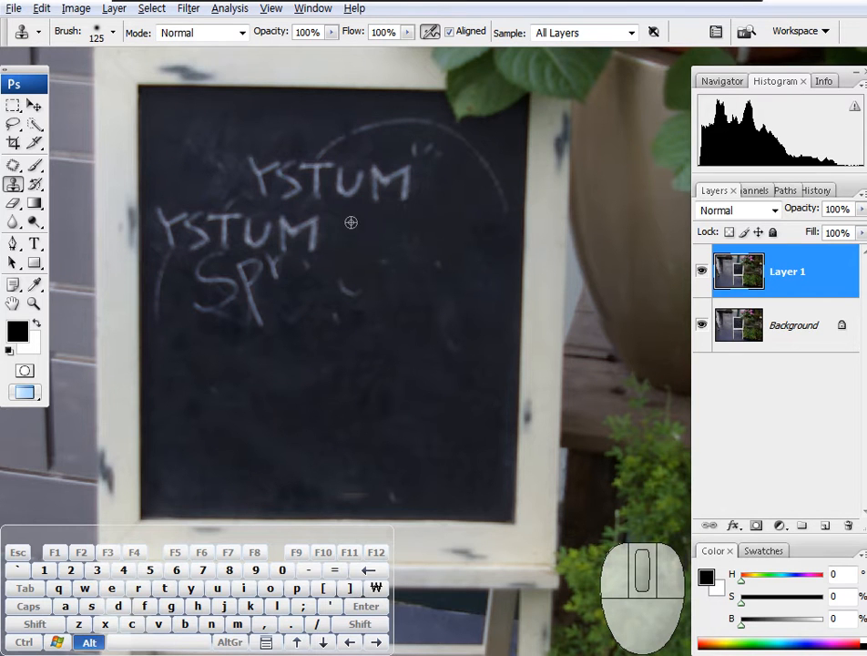
mouse_move(309, 246)
left_mouse_down()
mouse_move(279, 241)
mouse_move(275, 224)
mouse_move(243, 238)
mouse_move(228, 225)
mouse_move(160, 234)
left_mouse_up()
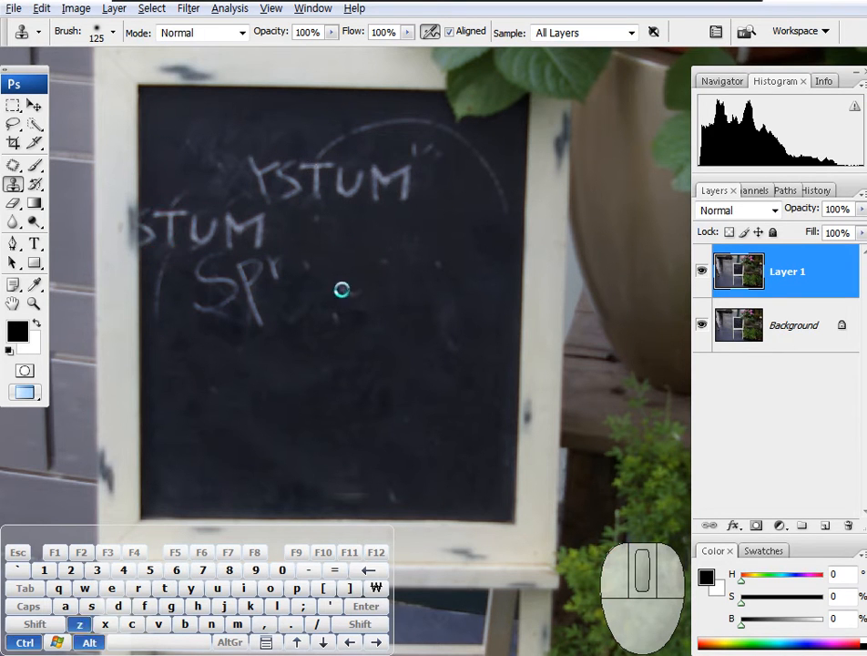
- Undo the recent clone strokes back to the complete word "Festival"
key("ctrl+alt+z")
key("ctrl+alt+z")
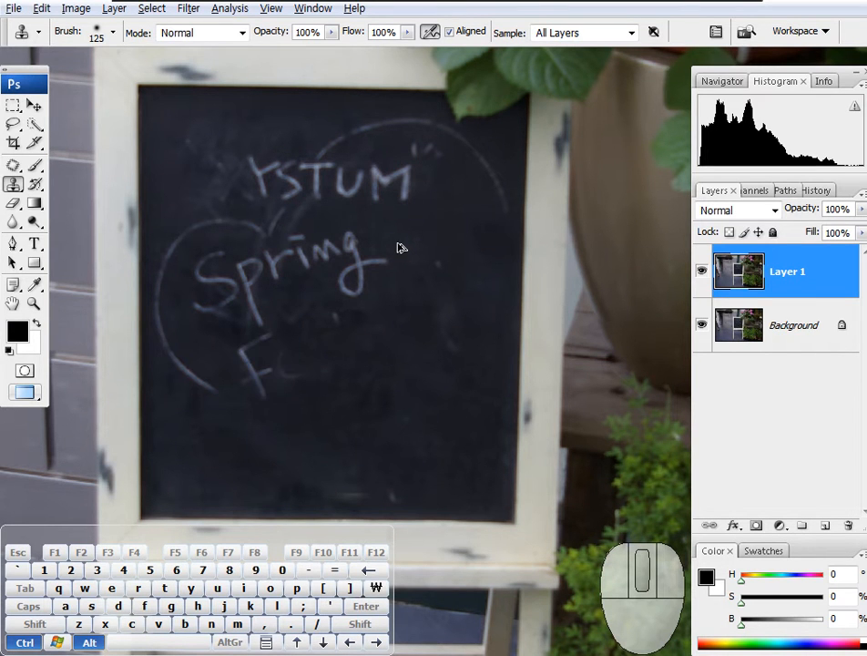
key("ctrl+alt+z")
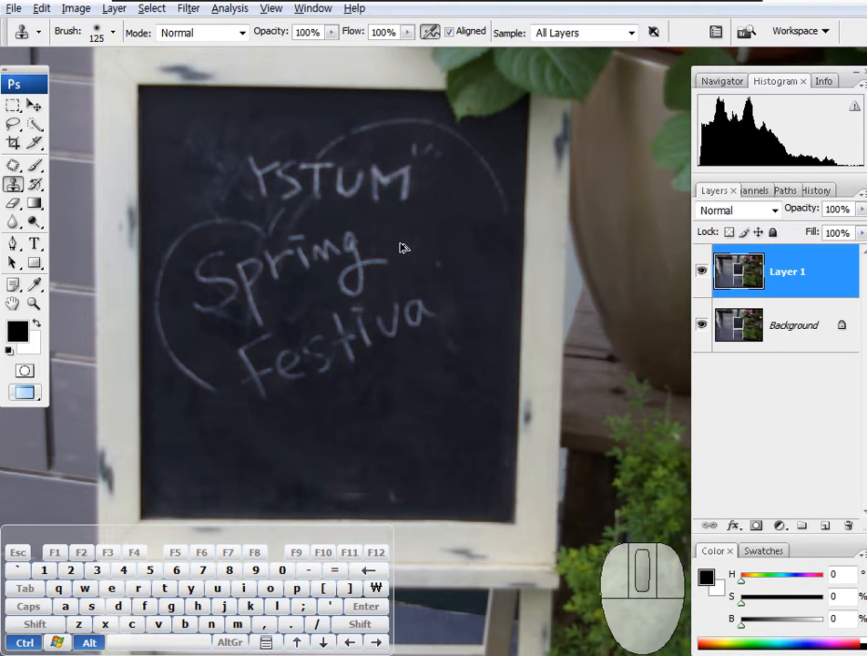
- Turn off Aligned sampling and clone clean board over the "tival" part of "Festival"
left_click(449, 32)
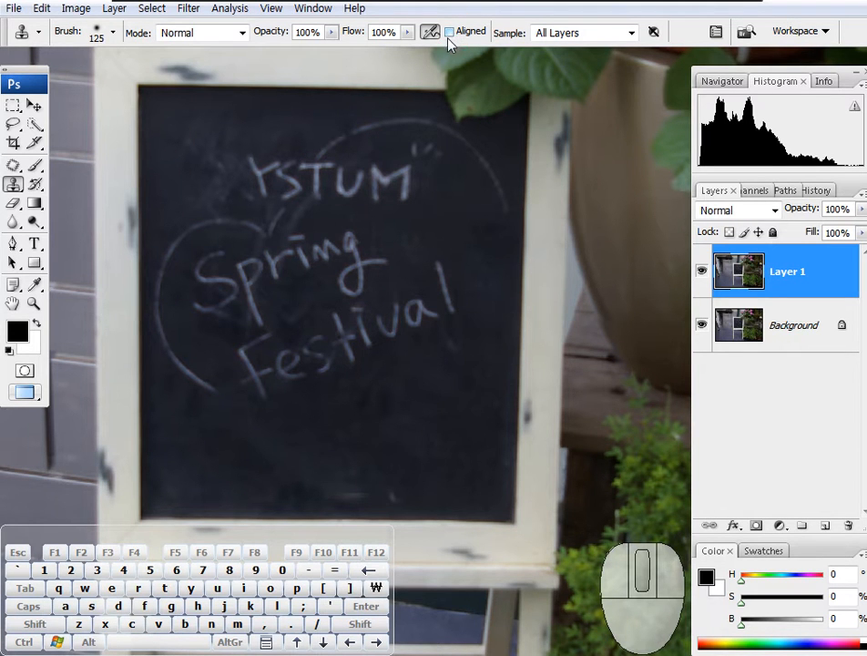
key("alt")
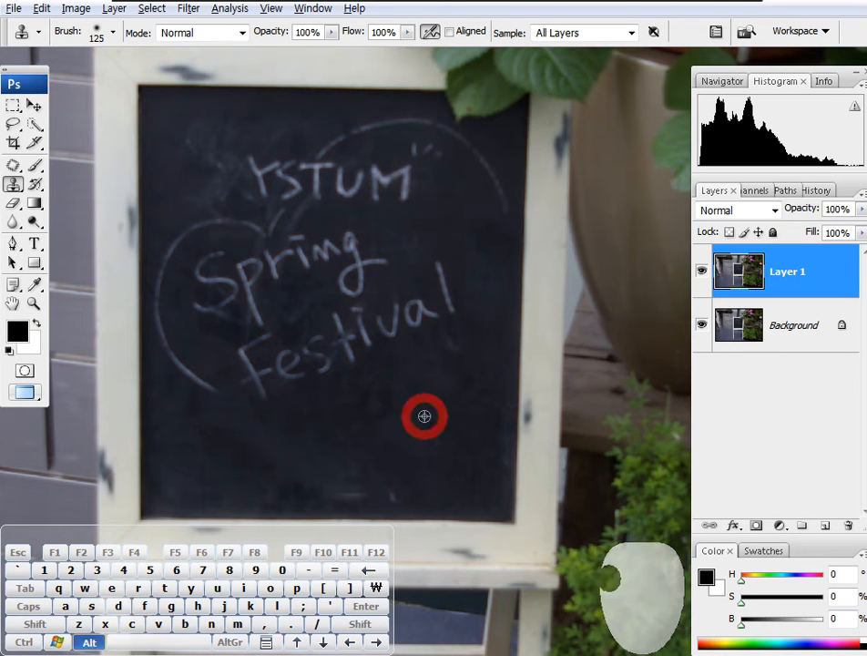
mouse_move(441, 290)
left_mouse_down()
mouse_move(416, 313)
mouse_move(382, 315)
mouse_move(362, 348)
mouse_move(351, 341)
left_mouse_up()
key("alt")
left_click(398, 388, "alt")
- Turn on Aligned sampling and clone a copy of "YSTUM" onto the lower part of the chalkboard
left_click(449, 34, "alt")
left_click(404, 179, "alt")
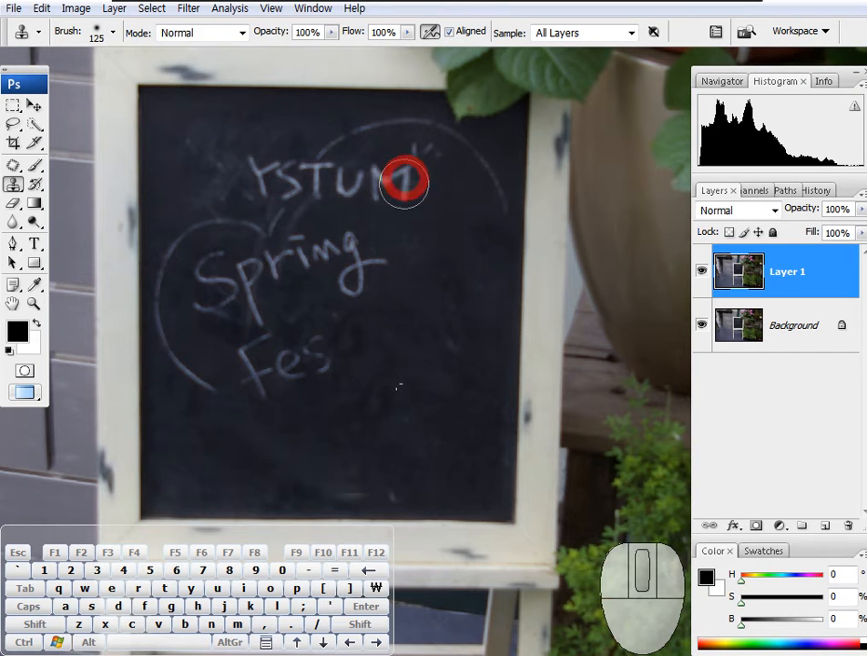
mouse_move(380, 457)
left_mouse_down()
mouse_move(358, 445)
mouse_move(286, 465)
mouse_move(208, 443)
mouse_move(217, 464)
mouse_move(389, 453)
mouse_move(395, 438)
left_mouse_up()
- Turn off Aligned sampling and clone clean board over the copied "YSTUM" near the chalkboard's lower edge
left_click(449, 33)
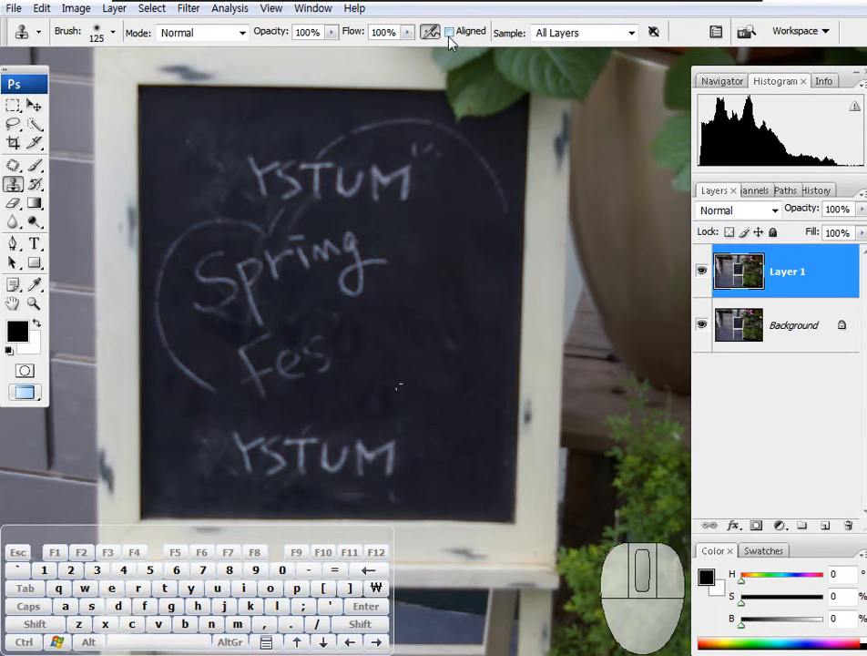
left_click(409, 360, "alt")
mouse_move(387, 449)
left_mouse_down()
mouse_move(313, 458)
mouse_move(306, 437)
mouse_move(305, 450)
left_mouse_up()
left_click(375, 397, "alt")
left_click(177, 412, "alt")
mouse_move(255, 438)
left_mouse_down()
mouse_move(261, 470)
mouse_move(272, 465)
mouse_move(271, 430)
mouse_move(221, 440)
left_mouse_up()
key("space")
left_click_drag(405, 305, 403, 314)
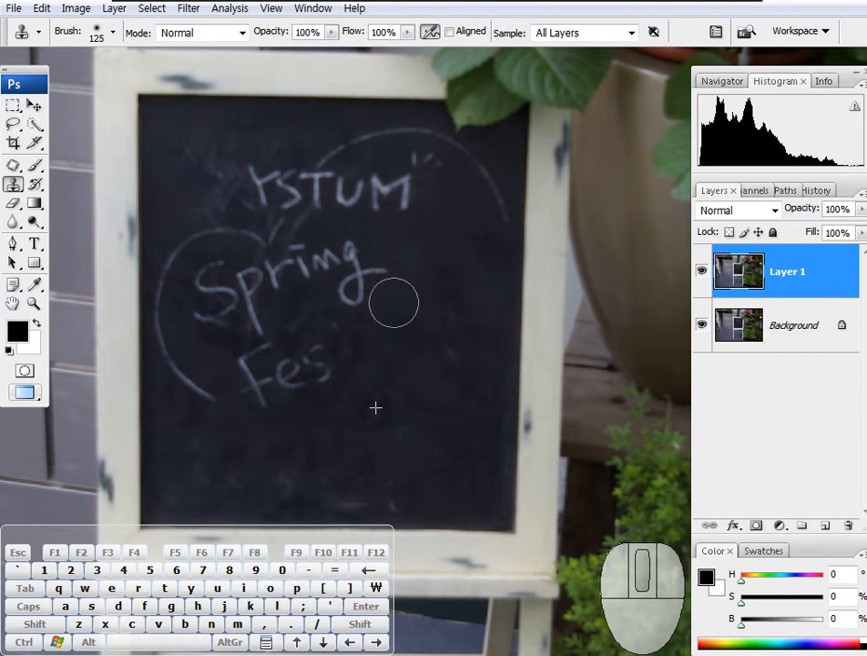
left_click_drag(403, 307, 402, 310)
mouse_move(369, 217)
left_mouse_down()
mouse_move(251, 170)
mouse_move(344, 144)
mouse_move(392, 153)
mouse_move(413, 209)
left_mouse_up()
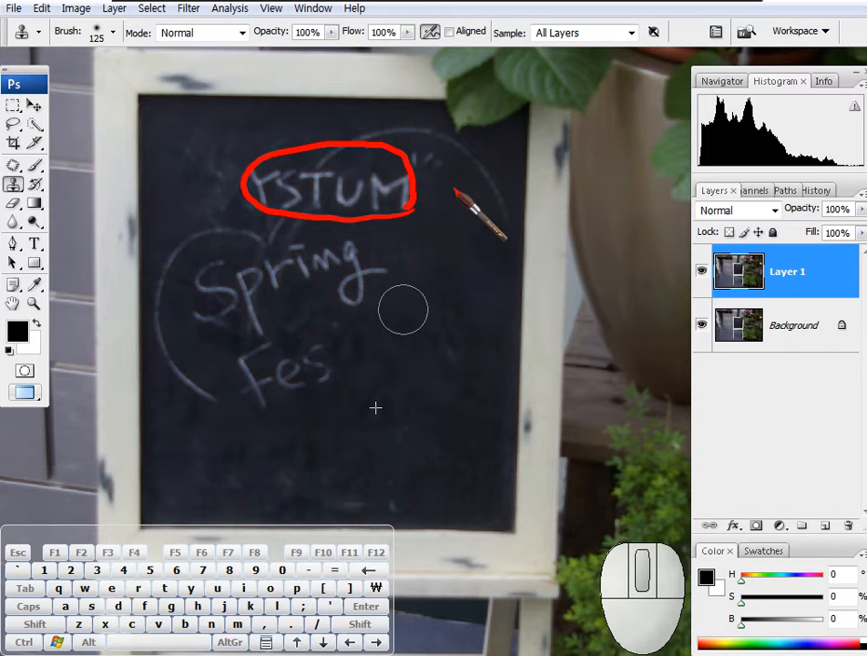
left_click_drag(326, 102, 327, 127)
left_click_drag(442, 186, 463, 186)
left_click_drag(330, 238, 331, 270)
left_click_drag(181, 181, 200, 179)
left_click_drag(325, 98, 342, 129)
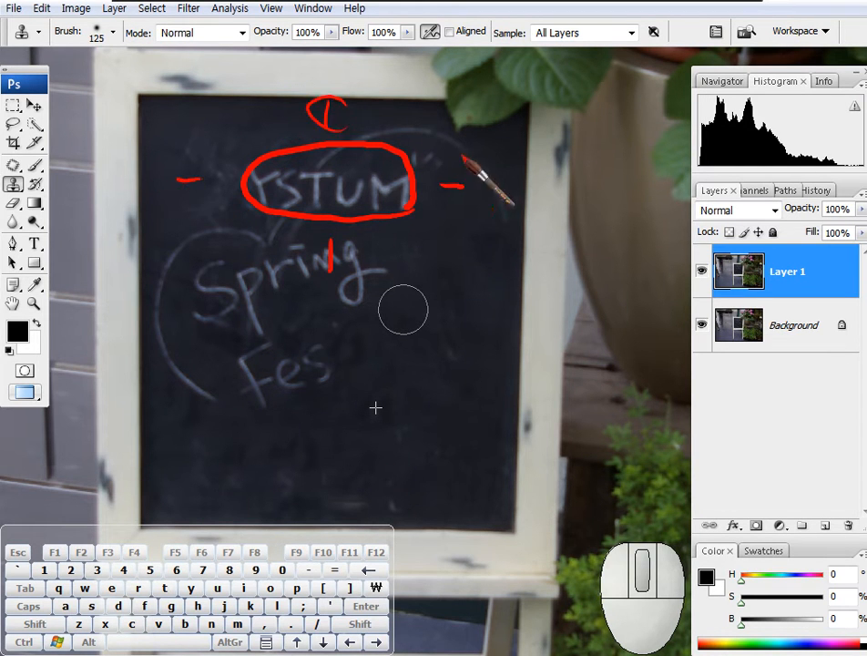
mouse_move(442, 176)
left_mouse_down()
mouse_move(468, 198)
mouse_move(448, 205)
left_mouse_up()
left_click_drag(421, 196, 393, 196)
mouse_move(452, 176)
left_mouse_down()
mouse_move(457, 207)
mouse_move(474, 203)
left_mouse_up()
mouse_move(174, 177)
left_mouse_down()
mouse_move(170, 184)
mouse_move(186, 178)
left_mouse_up()
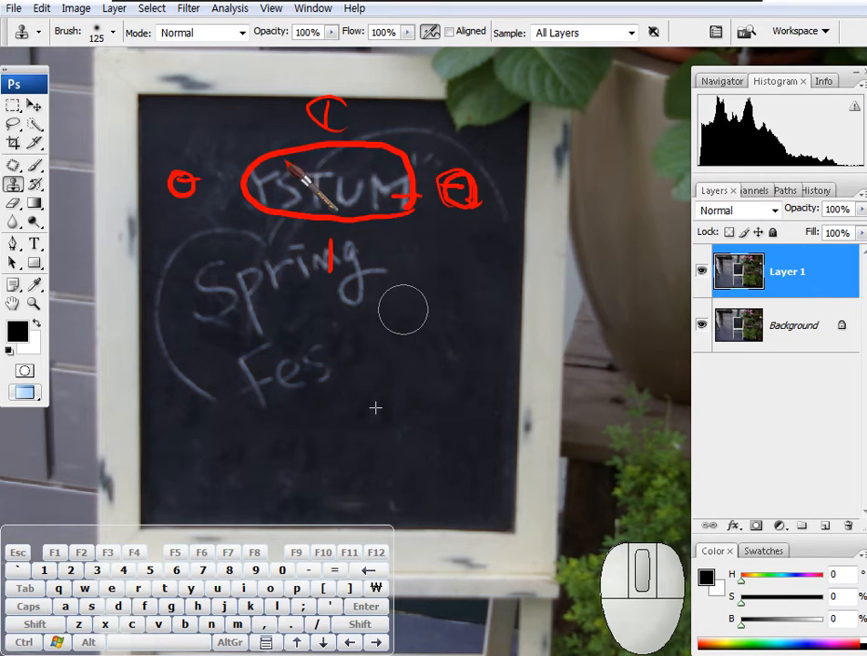
mouse_move(332, 118)
left_mouse_down()
mouse_move(325, 93)
mouse_move(328, 107)
left_mouse_up()
mouse_move(321, 235)
left_mouse_down()
mouse_move(333, 242)
mouse_move(330, 250)
left_mouse_up()
left_click_drag(401, 247, 411, 266)
left_click_drag(224, 115, 230, 116)
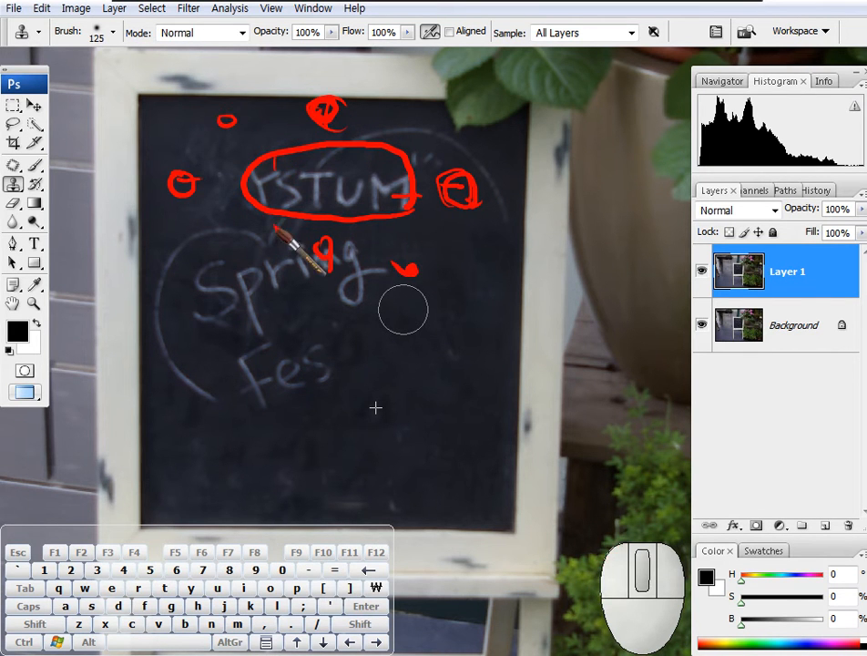
mouse_move(475, 209)
left_mouse_down()
mouse_move(399, 282)
mouse_move(264, 301)
mouse_move(161, 219)
mouse_move(202, 120)
mouse_move(337, 81)
mouse_move(444, 102)
mouse_move(503, 187)
mouse_move(481, 228)
left_mouse_up()
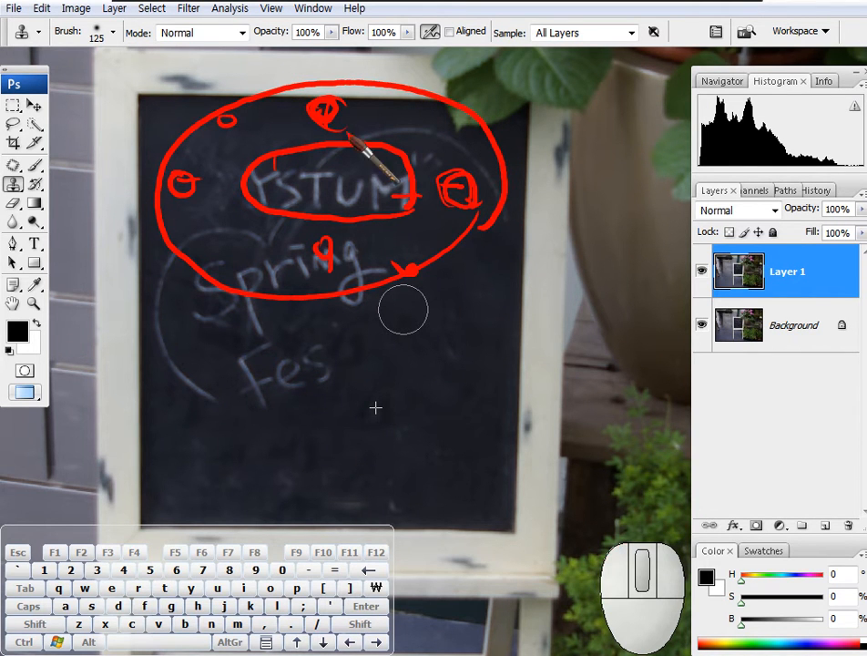
left_click_drag(192, 157, 182, 195)
left_click_drag(317, 239, 327, 266)
mouse_move(448, 173)
left_mouse_down()
mouse_move(462, 219)
mouse_move(448, 175)
left_mouse_up()
left_click(346, 92)
mouse_move(346, 91)
left_mouse_down()
mouse_move(135, 222)
mouse_move(508, 379)
mouse_move(469, 205)
left_mouse_up()
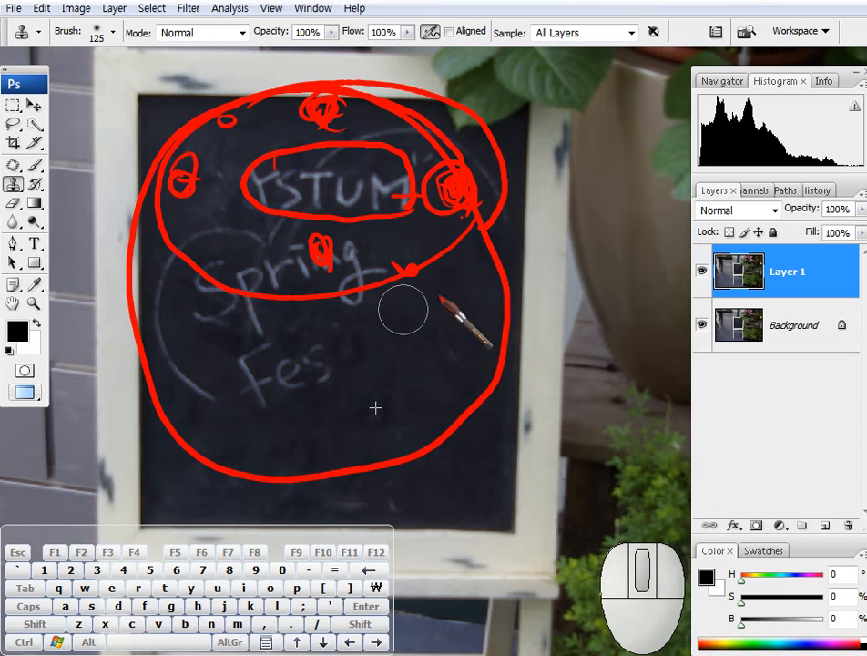
right_click(445, 203)
- Clone clean board over the word "YSTUM", sampling from nearby empty areas
left_click(446, 251, "alt")
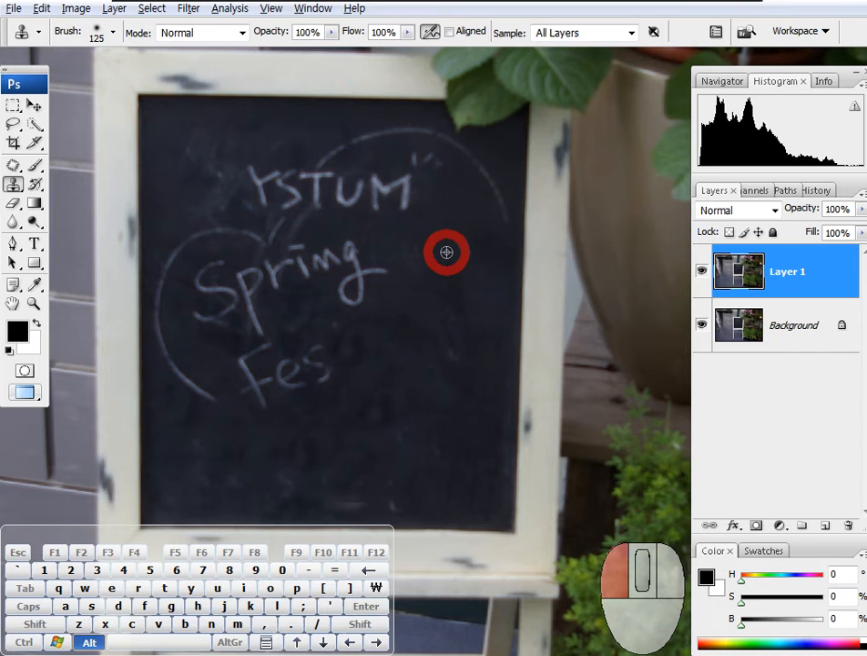
mouse_move(403, 182)
left_mouse_down()
mouse_move(388, 180)
mouse_move(382, 205)
mouse_move(391, 196)
left_mouse_up()
left_click(344, 185)
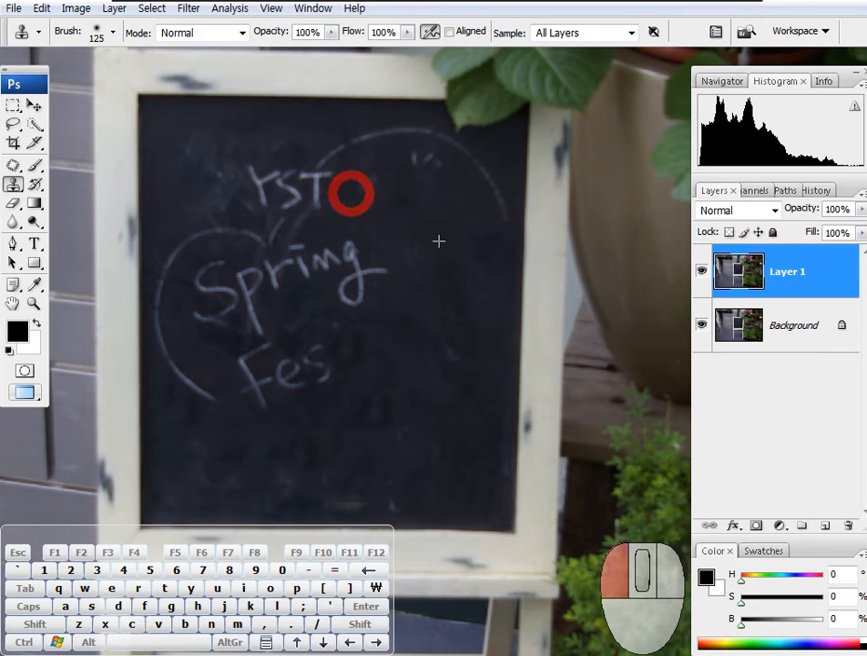
left_click(222, 121, "alt")
mouse_move(248, 174)
left_mouse_down()
mouse_move(270, 200)
mouse_move(247, 194)
mouse_move(283, 178)
mouse_move(293, 195)
mouse_move(344, 195)
mouse_move(319, 176)
mouse_move(318, 186)
mouse_move(298, 178)
mouse_move(291, 188)
mouse_move(350, 175)
mouse_move(312, 159)
mouse_move(397, 132)
mouse_move(426, 130)
mouse_move(466, 162)
left_mouse_up()
- Clone clean board over the heart's upper-right arc, resampling the source around the upper chalkboard
left_click(188, 153, "alt")
left_click(397, 204, "alt")
left_click(351, 176, "alt")
left_click(317, 167, "alt")
left_click(408, 189, "alt")
left_click_drag(409, 171, 490, 176)
- Clone clean board over the end of "Spring" and the lower-left curve of the heart
left_click(434, 289, "alt")
left_click_drag(351, 231, 358, 290)
left_click(190, 441, "alt")
mouse_move(188, 375)
left_mouse_down()
mouse_move(176, 358)
mouse_move(171, 373)
mouse_move(173, 350)
left_mouse_up()
- Clone clean board over the heart's upper-left arc and the remaining letters of "Spring"
left_click(180, 170, "alt")
mouse_move(184, 234)
left_mouse_down()
mouse_move(170, 273)
mouse_move(181, 180)
mouse_move(217, 226)
mouse_move(239, 226)
mouse_move(175, 225)
mouse_move(225, 294)
mouse_move(195, 308)
mouse_move(214, 311)
mouse_move(171, 274)
mouse_move(240, 318)
left_mouse_up()
left_click(180, 181, "alt")
left_click(181, 224, "alt")
left_click(178, 276, "alt")
left_click(171, 275, "alt")
left_click(243, 317)
mouse_move(318, 283)
left_mouse_down()
mouse_move(319, 246)
mouse_move(277, 283)
mouse_move(314, 252)
left_mouse_up()
left_click(313, 252, "alt")
left_click_drag(241, 277, 265, 325)
- Clone clean board over the remaining letters "Fes" of "Festival"
left_click(367, 316, "alt")
mouse_move(317, 344)
left_mouse_down()
mouse_move(283, 370)
mouse_move(252, 365)
mouse_move(263, 398)
left_mouse_up()
left_click(310, 360, "alt")
- Compare the retouched chalkboard with the original by repeatedly toggling Layer 1's visibility
key("space")
mouse_move(406, 319)
left_mouse_down()
mouse_move(430, 277)
mouse_move(447, 297)
mouse_move(429, 301)
left_mouse_up()
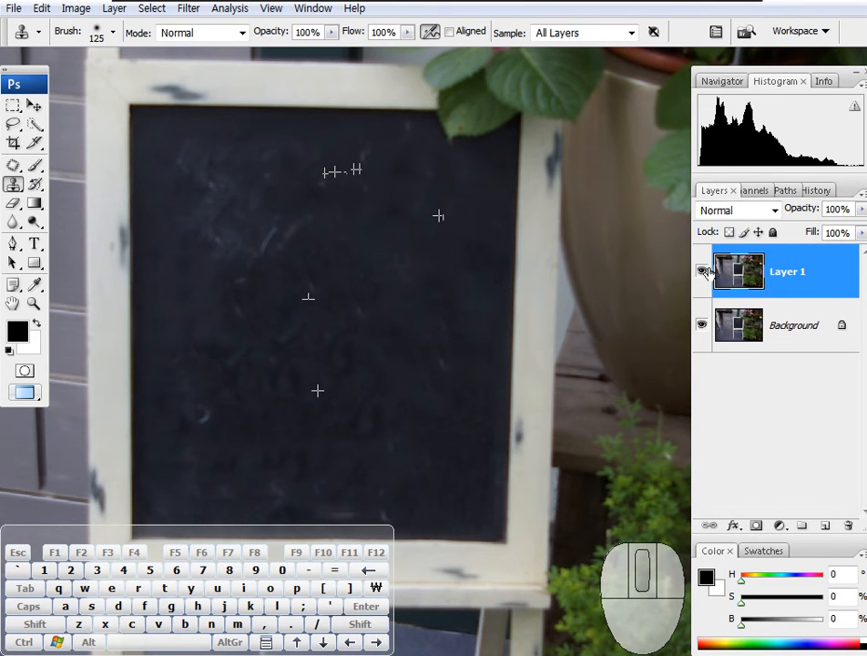
left_click(797, 270)
left_click(702, 270)
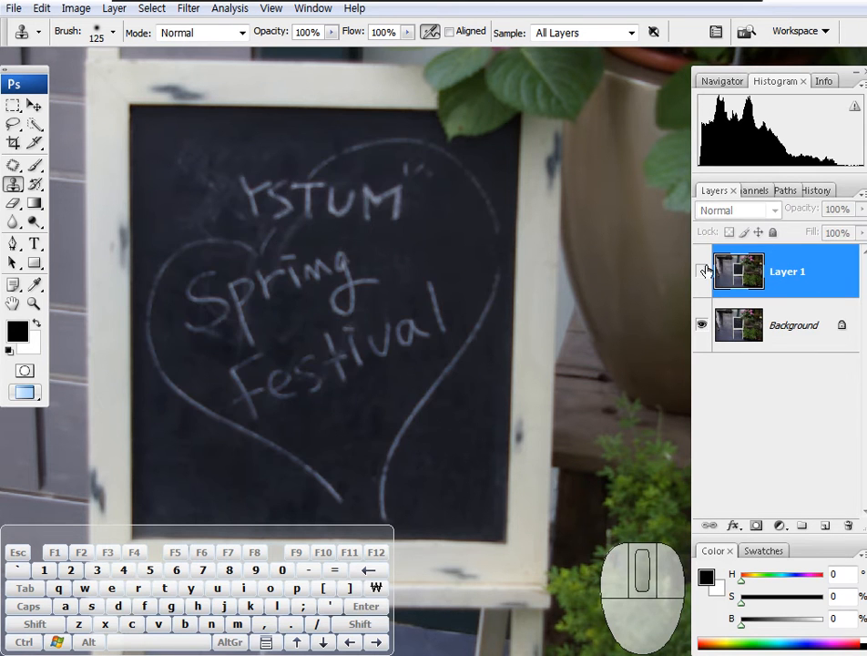
left_click(702, 270)
left_click(703, 270)
left_click(703, 270)
left_click(703, 271)
left_click(703, 271)
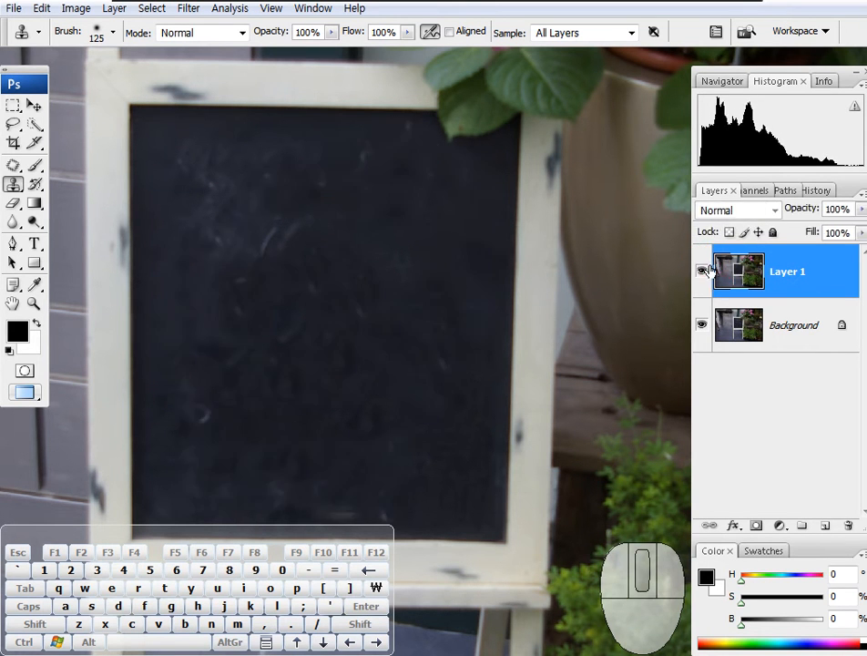
left_click(703, 271)
left_click(703, 271)
left_click(702, 275)
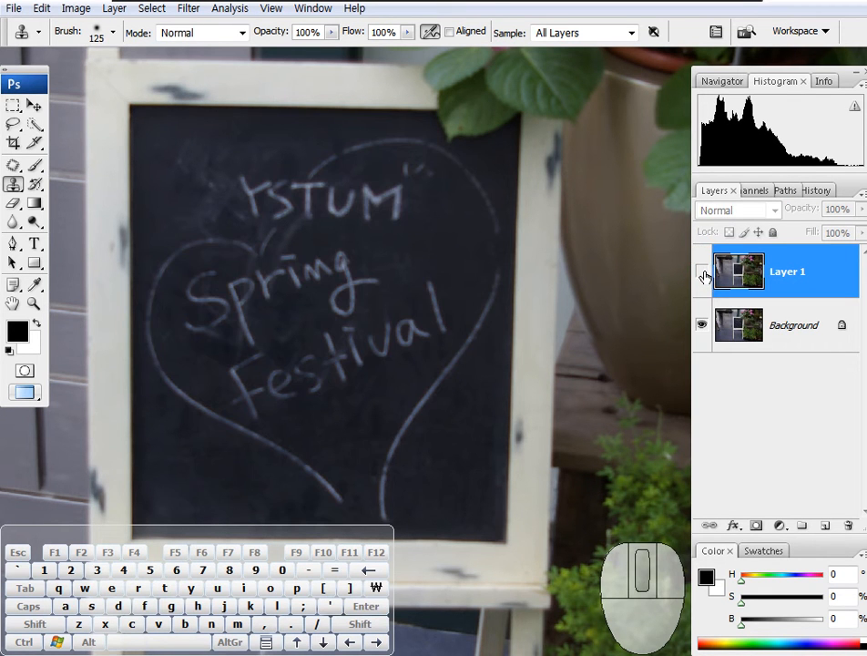
left_click(703, 274)
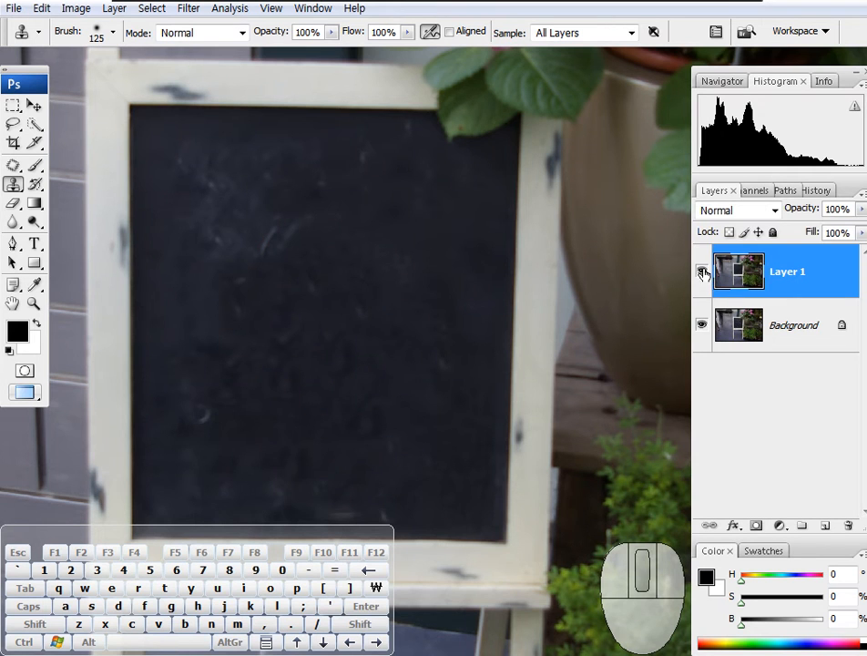
left_click(703, 274)
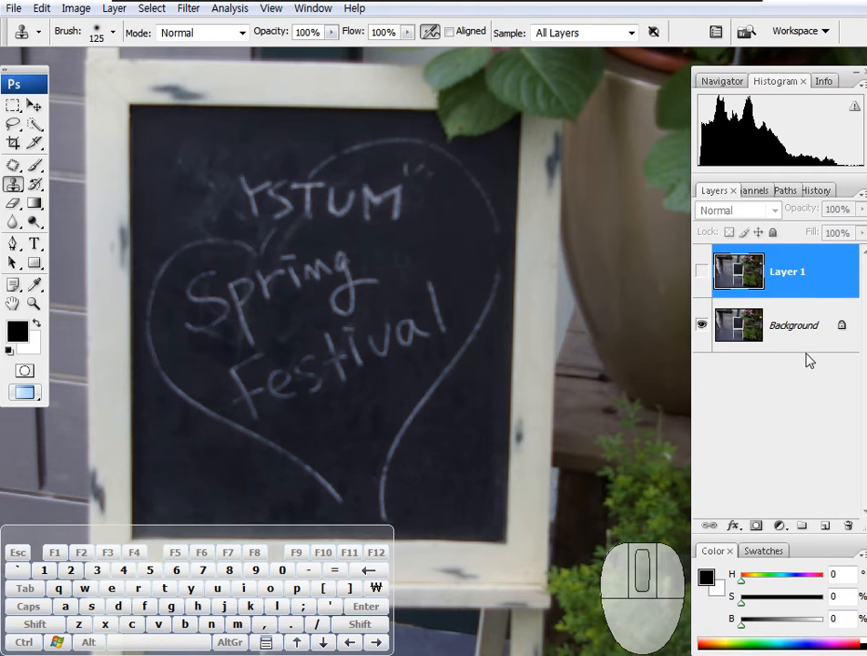
- Replace the retouched Layer 1 with a new empty layer and set the Clone Stamp to sample All Layers
key("ctrl+alt+shift+x")
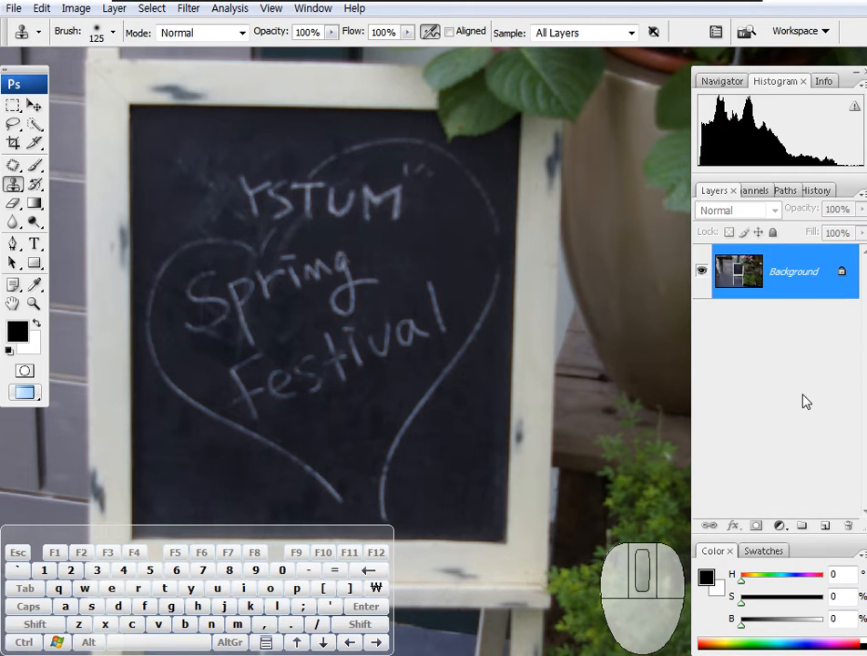
left_click(824, 528)
left_click(789, 271)
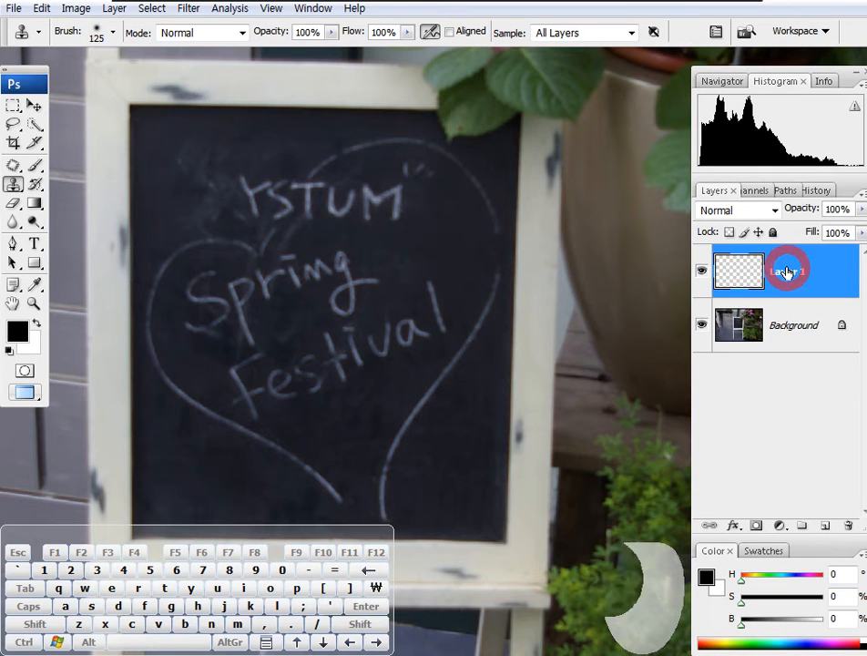
left_click(631, 34)
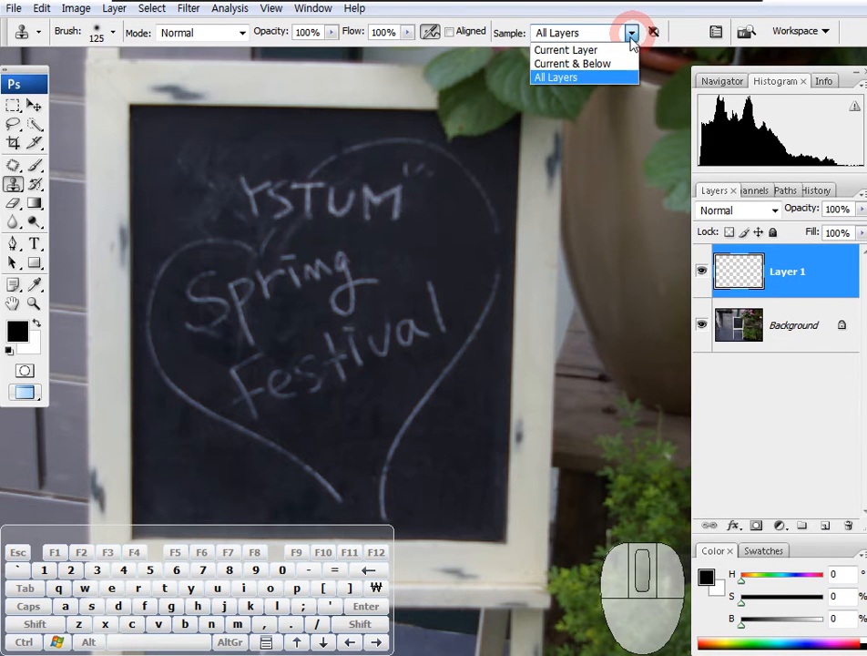
left_click(587, 80)
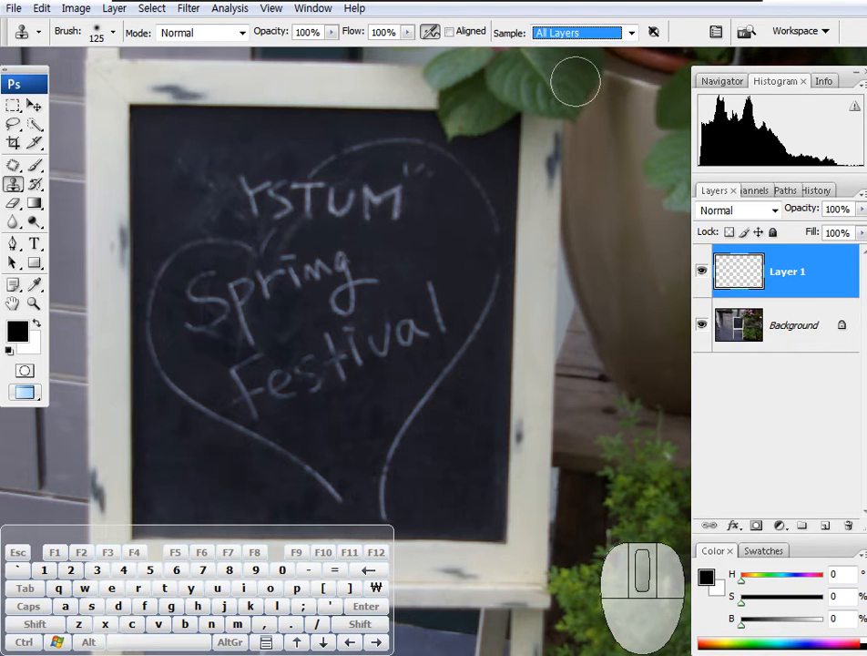
left_click(702, 279)
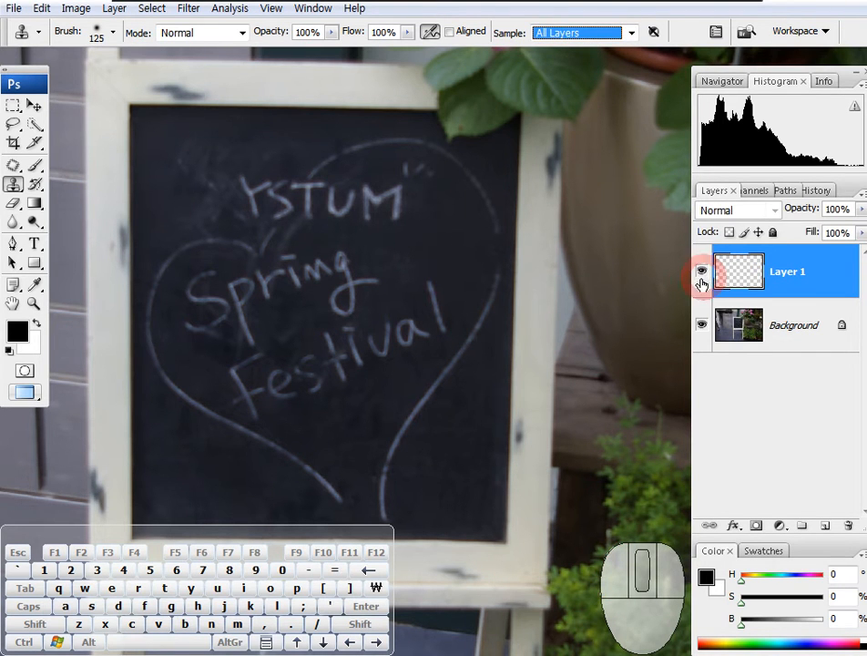
- Clone clean board over the heart's lower-right curve on the empty Layer 1
left_click(445, 467, "alt")
mouse_move(387, 491)
left_mouse_down()
mouse_move(385, 504)
mouse_move(383, 483)
mouse_move(445, 362)
mouse_move(440, 379)
left_mouse_up()
left_click(387, 449, "alt")
left_click(428, 388, "alt")
left_click_drag(469, 337, 462, 347)
left_click(450, 370, "alt")
left_click_drag(493, 270, 488, 310)
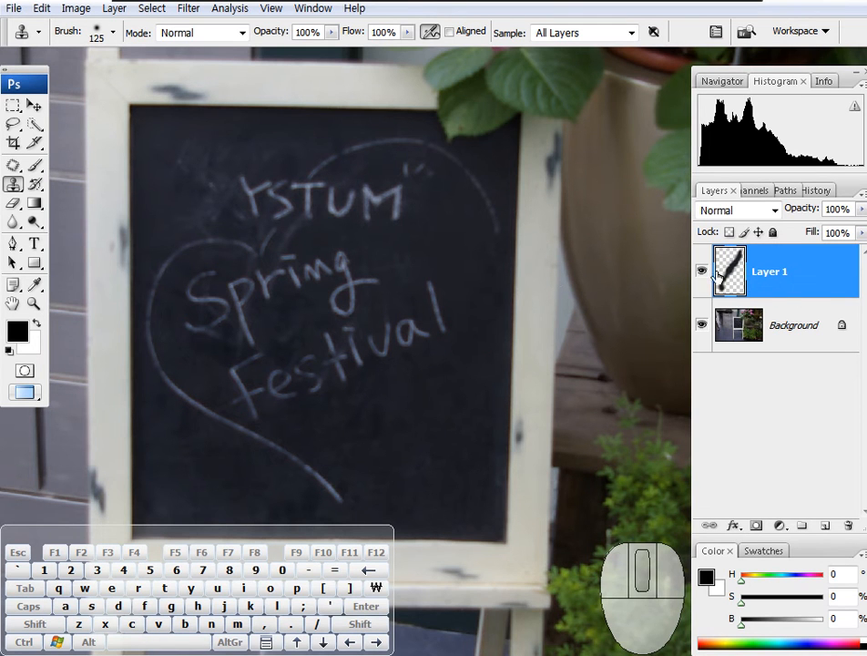
- Lower Layer 1's opacity to 0% and try a layer mask with the Brush tool
mouse_move(804, 211)
left_mouse_down()
mouse_move(768, 214)
mouse_move(789, 214)
left_mouse_up()
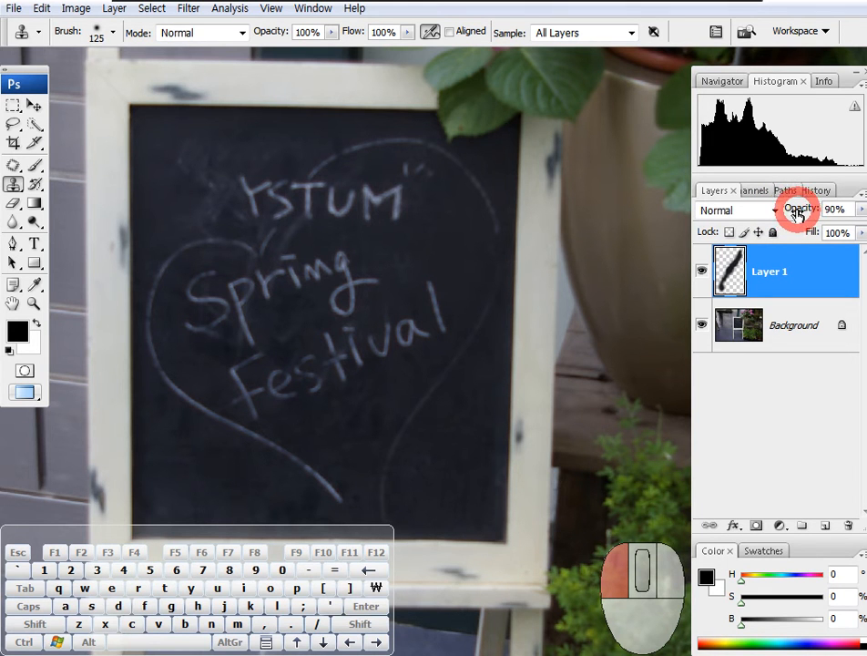
left_click_drag(795, 213, 670, 221)
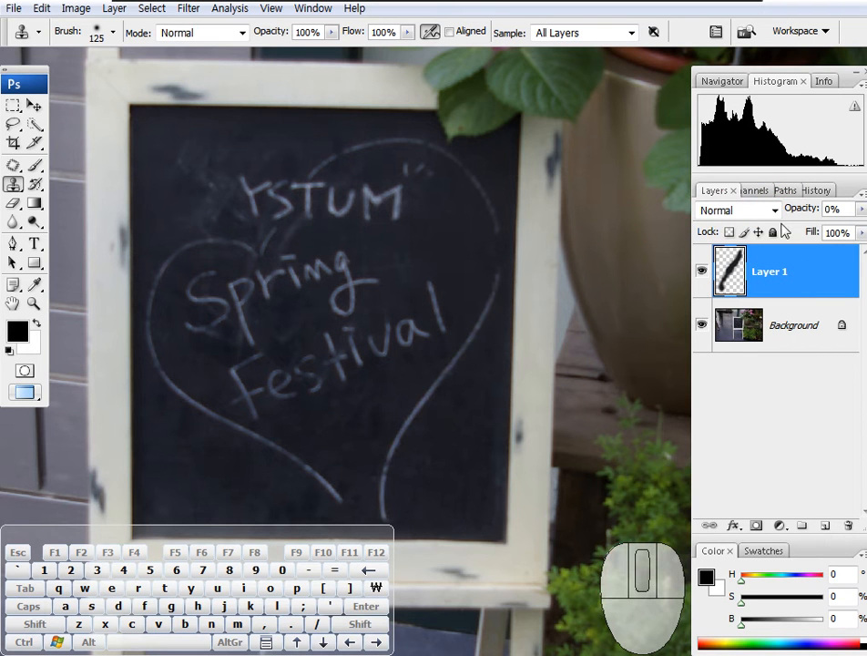
left_click(755, 526)
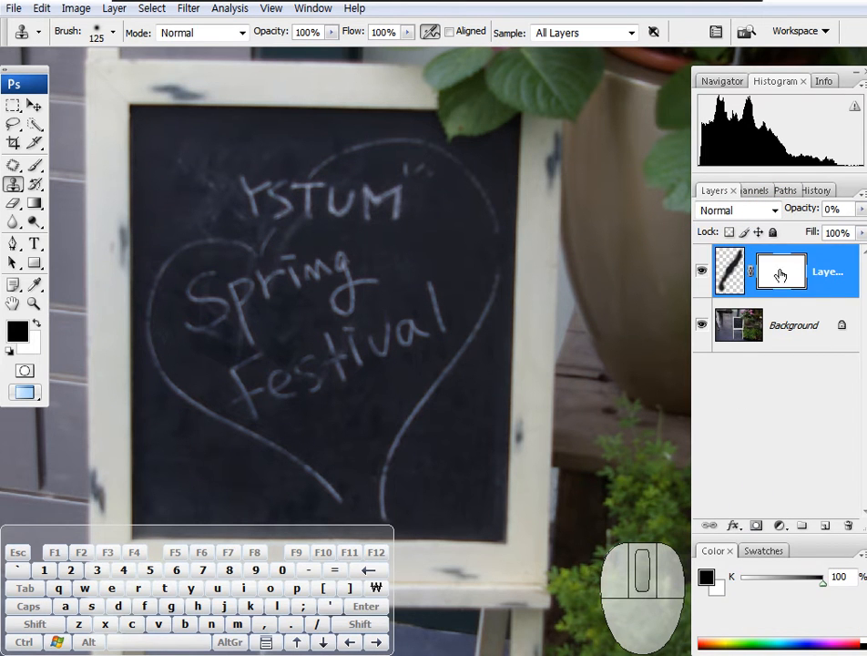
left_click(34, 167)
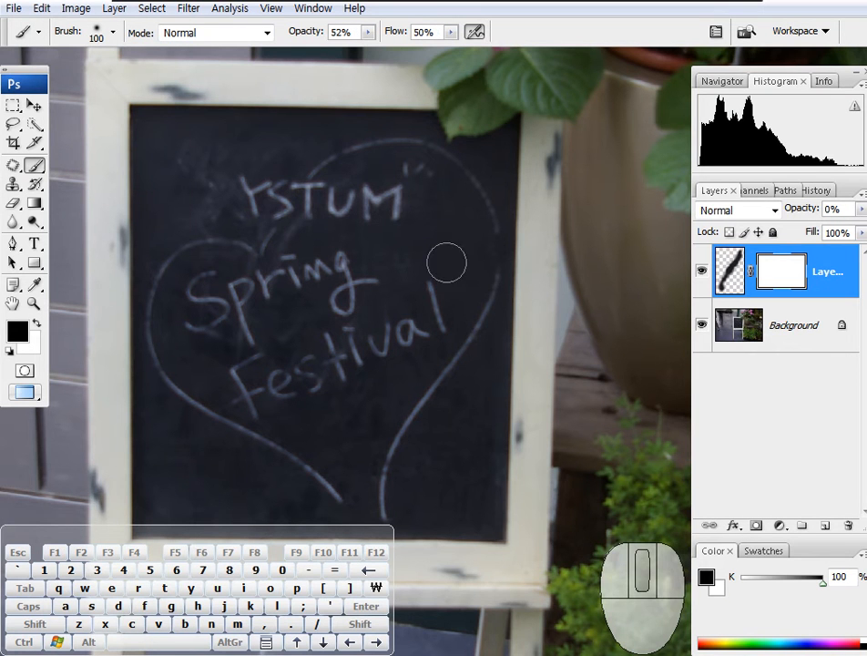
left_click(445, 368)
left_click_drag(846, 527, 846, 526)
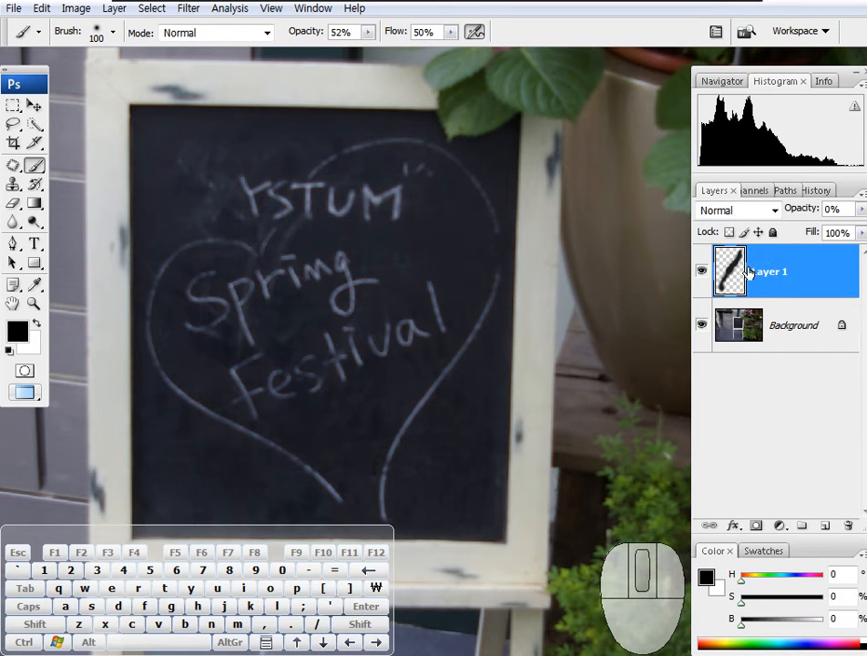
- Return to the Clone Stamp sampling All Layers and clone clean board over the lower end of the heart on Layer 1
key("space")
mouse_move(396, 374)
left_mouse_down()
mouse_move(431, 361)
mouse_move(472, 375)
left_mouse_up()
left_click(13, 184)
key("space")
left_click(630, 33)
left_click(566, 80)
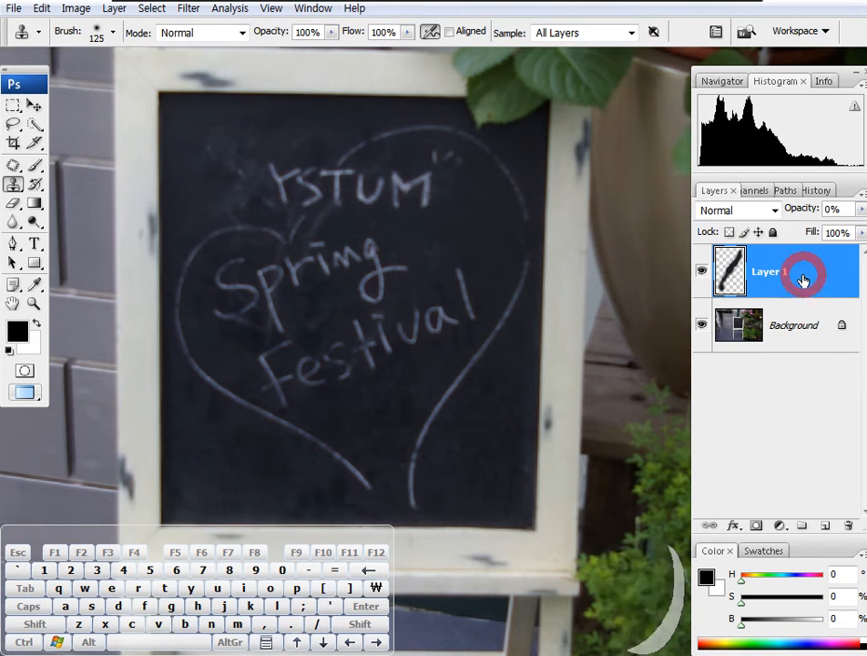
left_click(469, 419, "alt")
left_click_drag(412, 463, 413, 488)
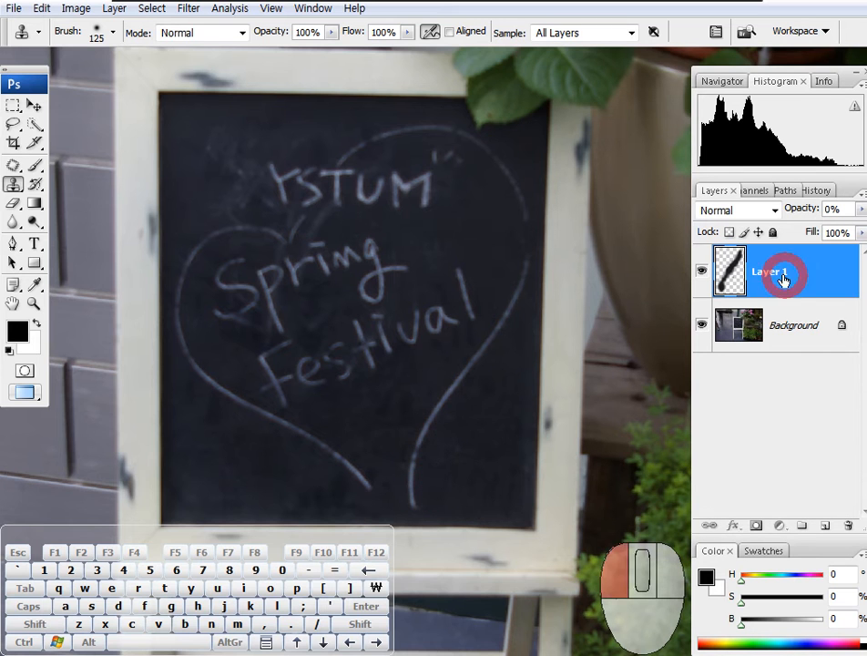
left_click_drag(413, 255, 396, 244)
left_click(365, 386, "alt")
left_click_drag(389, 428, 405, 412)
- Set Layer 1's opacity to 100% and clone clean board over the heart's lower-left curve
left_click_drag(805, 219, 850, 220)
left_click_drag(363, 410, 377, 393)
left_click_drag(357, 446, 308, 413)
left_click(272, 421, "alt")
left_click_drag(244, 386, 260, 408)
left_click(210, 422, "alt")
mouse_move(195, 324)
left_mouse_down()
mouse_move(218, 389)
mouse_move(202, 337)
left_mouse_up()
left_click(286, 420, "alt")
mouse_move(210, 384)
left_mouse_down()
mouse_move(246, 317)
mouse_move(218, 388)
left_mouse_up()
left_click_drag(231, 319, 259, 340)
left_click(230, 389, "alt")
left_click_drag(203, 315, 221, 377)
- Clone clean board over the last letters of "Festival"
left_click_drag(357, 291, 221, 242)
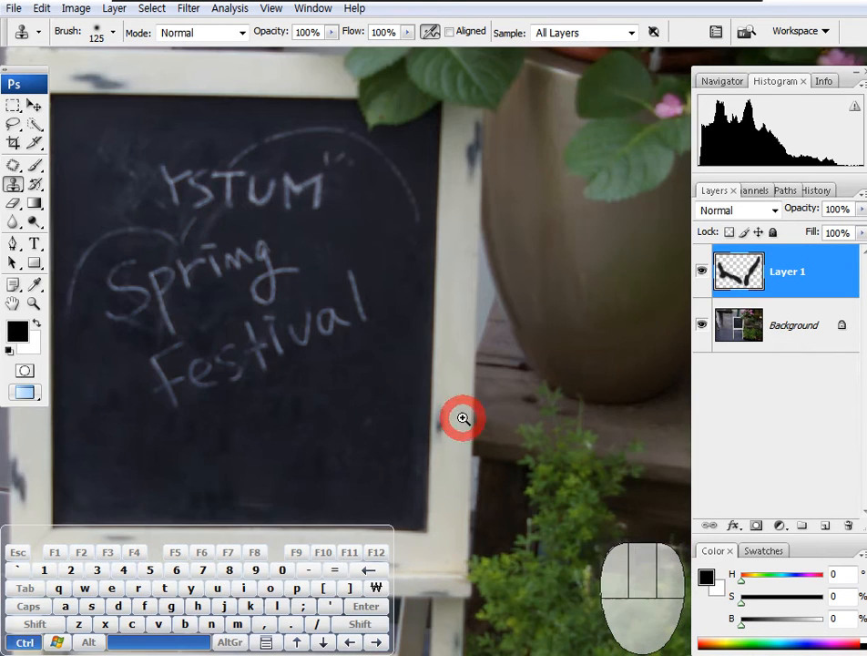
left_click_drag(439, 407, 441, 409)
left_click(508, 199, "alt")
mouse_move(369, 157)
left_mouse_down()
mouse_move(423, 294)
mouse_move(385, 221)
left_mouse_up()
left_click(426, 162, "alt")
mouse_move(291, 238)
left_mouse_down()
mouse_move(271, 325)
mouse_move(303, 309)
left_mouse_up()
left_click_drag(275, 331, 364, 267)
left_click(377, 186, "alt")
left_click_drag(271, 186, 301, 182)
- Clone clean board over the middle letters of "Festival", up to the initial F
left_click_drag(301, 309, 482, 266)
left_click(463, 225, "alt")
left_click_drag(339, 189, 376, 294)
mouse_move(378, 365)
left_mouse_down()
mouse_move(476, 253)
mouse_move(515, 233)
left_mouse_up()
left_click(407, 401, "alt")
mouse_move(425, 165)
left_mouse_down()
mouse_move(401, 125)
mouse_move(445, 172)
left_mouse_up()
mouse_move(351, 213)
left_mouse_down()
mouse_move(340, 245)
mouse_move(282, 247)
left_mouse_up()
key("space")
right_click(348, 259)
left_click(375, 305)
right_click(329, 312)
left_click(373, 345)
mouse_move(340, 261)
left_mouse_down()
mouse_move(302, 265)
mouse_move(499, 286)
mouse_move(252, 283)
mouse_move(426, 302)
mouse_move(327, 307)
mouse_move(410, 292)
left_mouse_up()
key("x")
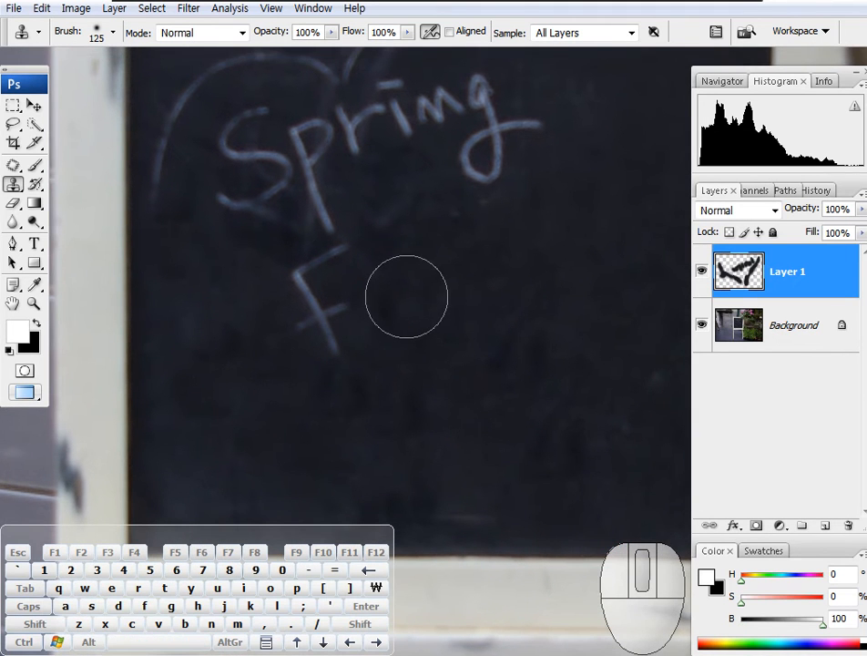
key("f")
key("f")
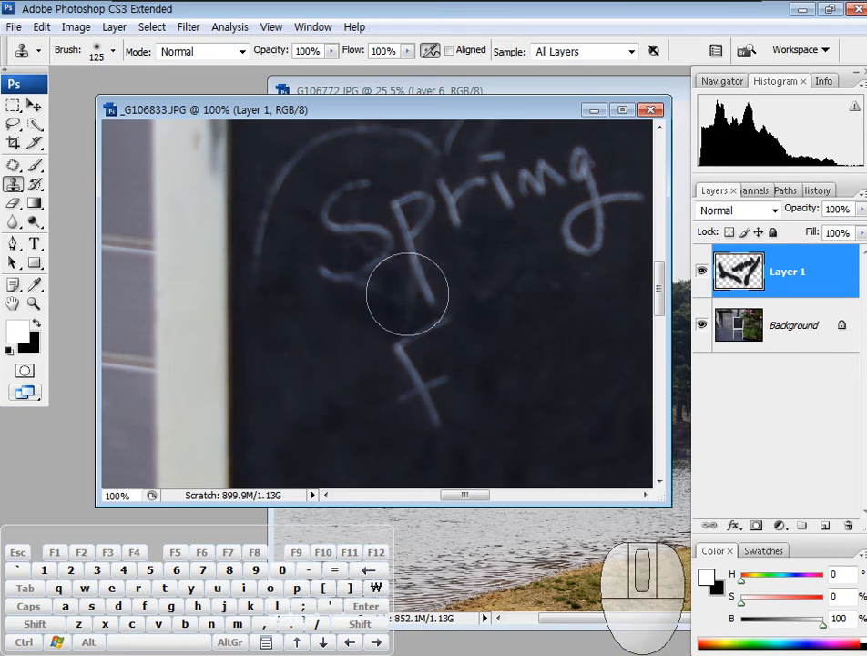
left_click_drag(472, 126, 459, 110)
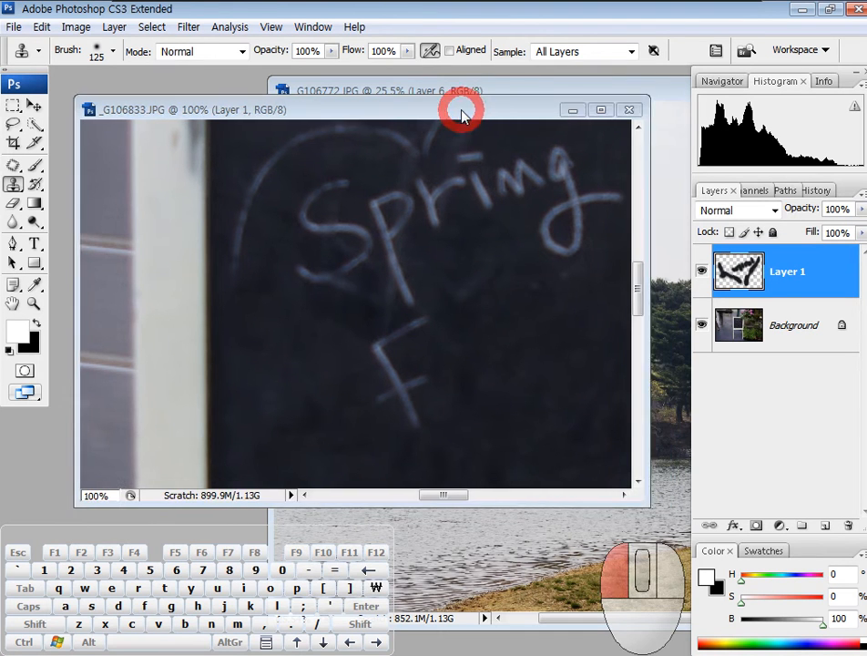
key("f")
key("r")
mouse_move(490, 284)
left_mouse_down()
mouse_move(414, 282)
mouse_move(524, 298)
left_mouse_up()
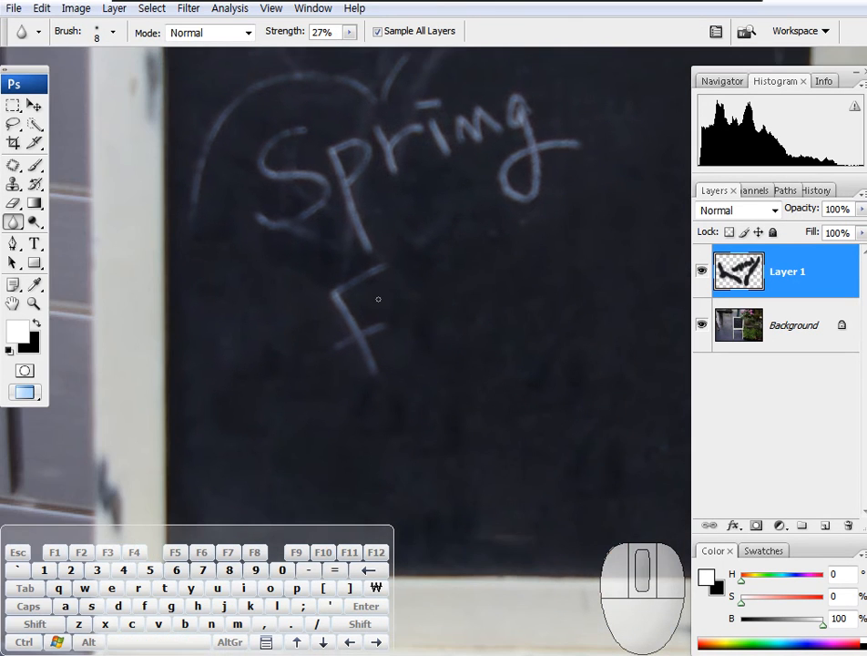
- Clone clean board over the F of "Festival" and the end of "Spring" using a 150 px Clone Stamp brush
left_click(8, 187)
key("bracketright")
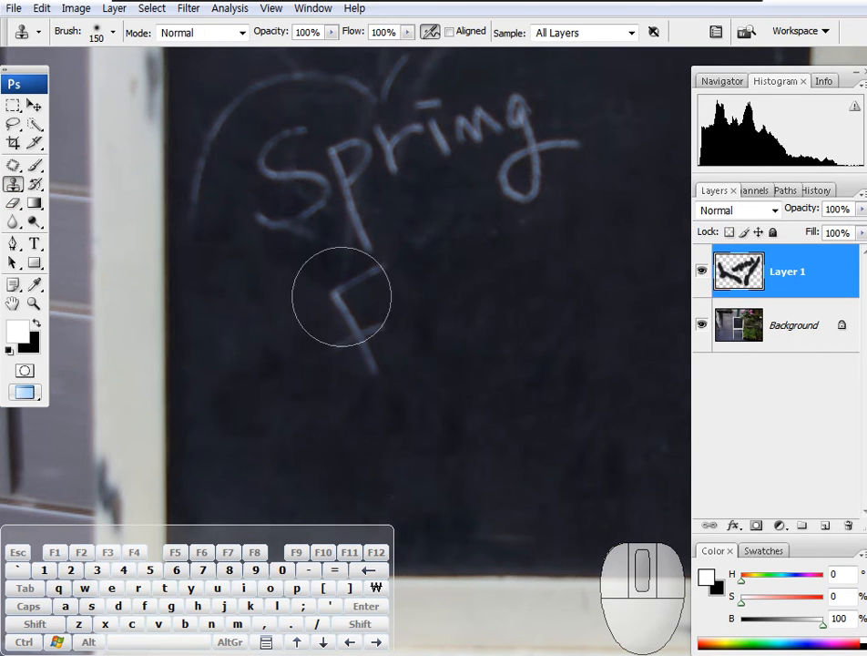
left_click_drag(379, 277, 357, 339)
mouse_move(444, 293)
left_mouse_down()
mouse_move(346, 380)
mouse_move(315, 425)
left_mouse_up()
left_click(493, 241, "alt")
mouse_move(386, 251)
left_mouse_down()
mouse_move(430, 256)
mouse_move(377, 348)
mouse_move(388, 239)
left_mouse_up()
mouse_move(383, 186)
left_mouse_down()
mouse_move(469, 370)
mouse_move(497, 299)
left_mouse_up()
- Clone clean board over the heart's upper-left arc
left_click(209, 290, "alt")
left_click_drag(205, 347, 195, 408)
mouse_move(196, 451)
left_mouse_down()
mouse_move(208, 355)
mouse_move(196, 376)
mouse_move(201, 329)
left_mouse_up()
left_click(224, 169, "alt")
mouse_move(221, 270)
left_mouse_down()
mouse_move(267, 234)
mouse_move(302, 231)
mouse_move(209, 201)
mouse_move(274, 238)
mouse_move(371, 238)
left_mouse_up()
- Clone clean board over the remaining letters of "Spring"
left_click(223, 199, "alt")
left_click(236, 219, "alt")
mouse_move(290, 269)
left_mouse_down()
mouse_move(314, 343)
mouse_move(280, 366)
mouse_move(271, 409)
mouse_move(327, 330)
mouse_move(318, 367)
left_mouse_up()
left_click(275, 408, "alt")
mouse_move(304, 299)
left_mouse_down()
mouse_move(317, 274)
mouse_move(358, 386)
left_mouse_up()
left_click(305, 330, "alt")
left_click(402, 334, "alt")
left_click_drag(435, 271, 479, 276)
- Clone clean board over the M of "YSTUM" using an 80 px brush
key("space")
left_click_drag(533, 223, 341, 339)
left_click(462, 320, "alt")
mouse_move(406, 268)
left_mouse_down()
mouse_move(358, 299)
mouse_move(363, 270)
left_mouse_up()
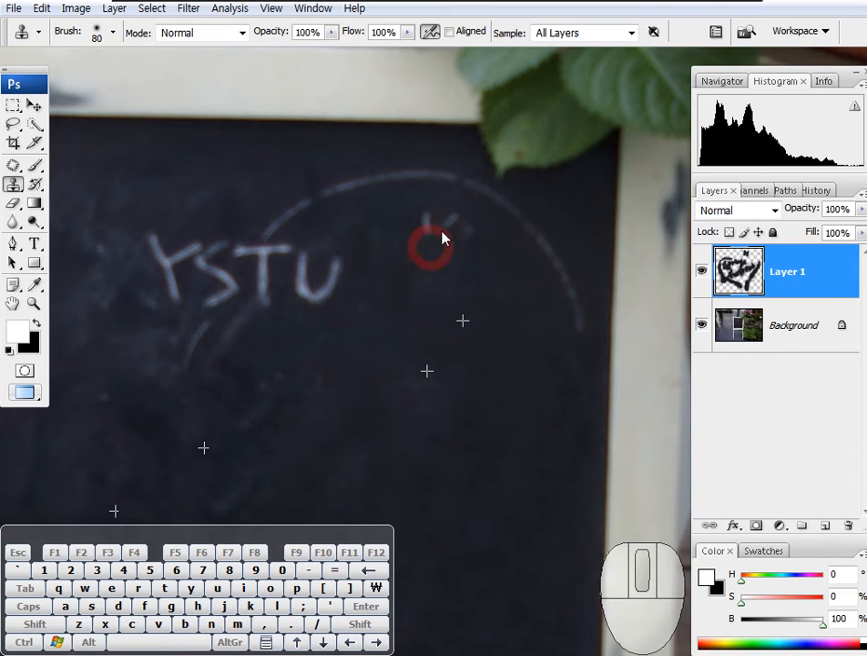
- Clone clean board over the heart's right arc and the small chalk marks beside the top word
key("space")
left_click_drag(494, 270, 424, 263)
left_click_drag(507, 360, 471, 232)
key("space")
left_click_drag(424, 249, 457, 299)
mouse_move(512, 285)
left_mouse_down()
mouse_move(426, 228)
mouse_move(420, 253)
mouse_move(427, 260)
mouse_move(408, 211)
mouse_move(362, 219)
left_mouse_up()
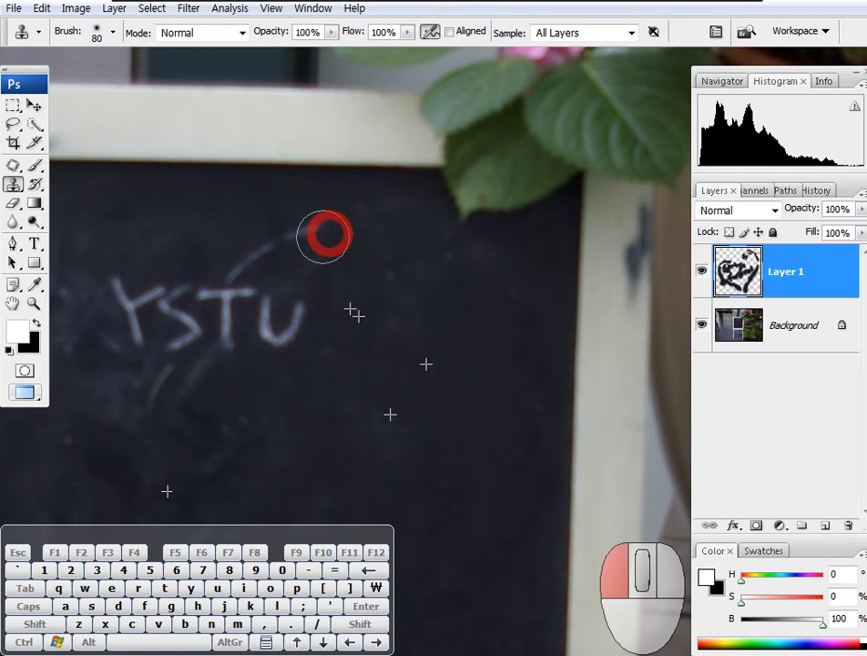
- Clone clean board over the remaining letters "YSTU" and the last pieces of the heart's arc
left_click_drag(417, 273, 505, 318)
key("space")
left_click_drag(321, 265, 428, 271)
mouse_move(426, 221)
left_mouse_down()
mouse_move(447, 247)
mouse_move(348, 240)
left_mouse_up()
mouse_move(403, 339)
left_mouse_down()
mouse_move(377, 313)
mouse_move(371, 324)
mouse_move(426, 307)
mouse_move(370, 320)
mouse_move(299, 387)
mouse_move(296, 406)
mouse_move(388, 338)
mouse_move(356, 284)
mouse_move(317, 314)
mouse_move(306, 370)
mouse_move(252, 402)
mouse_move(292, 347)
mouse_move(280, 302)
mouse_move(249, 398)
mouse_move(273, 288)
mouse_move(258, 357)
left_mouse_up()
left_click(279, 306, "alt")
left_click_drag(223, 280, 229, 290)
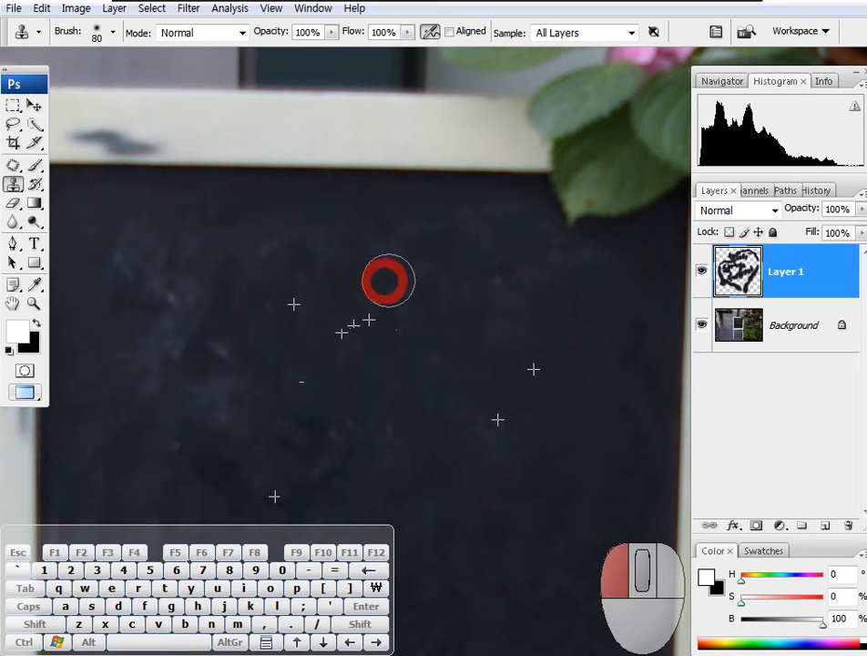
- Compare the fully retouched chalkboard photo with the original by toggling Layer 1's visibility
key("space")
right_click(400, 382)
left_click(466, 409)
key("space")
right_click(434, 371)
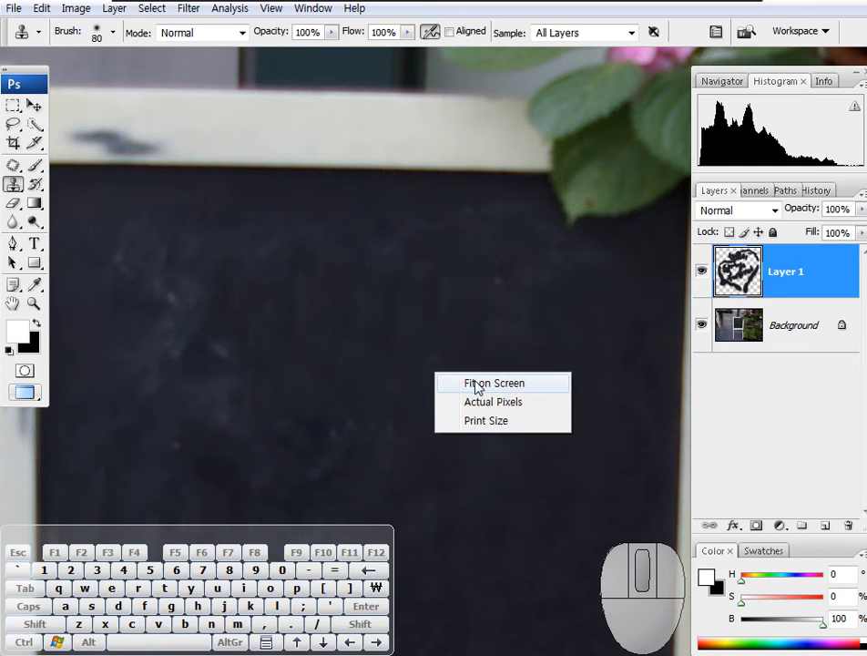
left_click(469, 382)
key("space")
left_click_drag(531, 267, 392, 293)
left_click(701, 270)
left_click(701, 273)
- Switch to the lake photo G106772.JPG and display it in full screen mode with the menu bar
key("f")
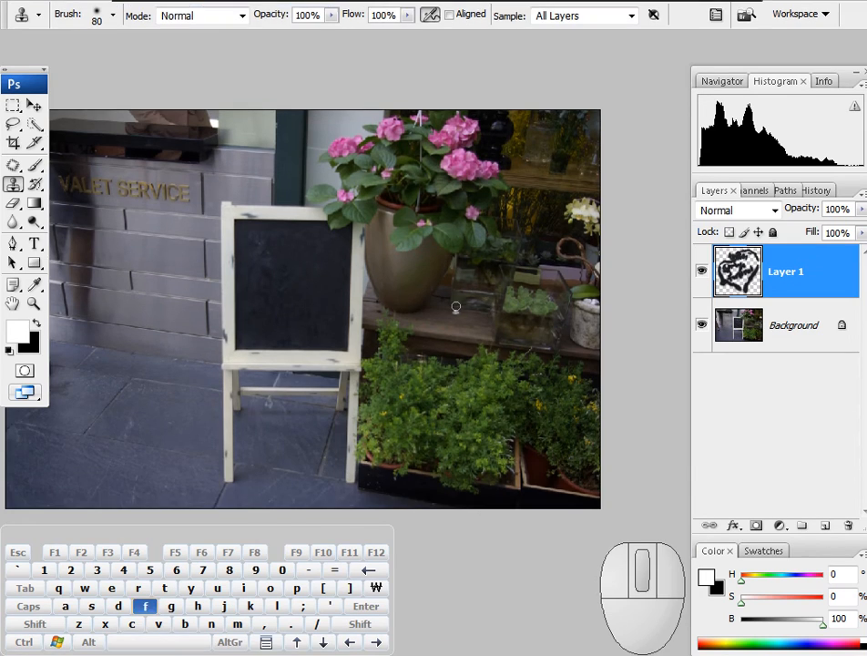
key("f")
left_click_drag(484, 107, 225, 186)
left_click(523, 89)
left_click_drag(523, 92, 307, 206)
left_click_drag(479, 128, 528, 74)
left_click_drag(561, 116, 294, 67)
left_click(561, 120)
left_click(447, 174)
key("f")
key("f")
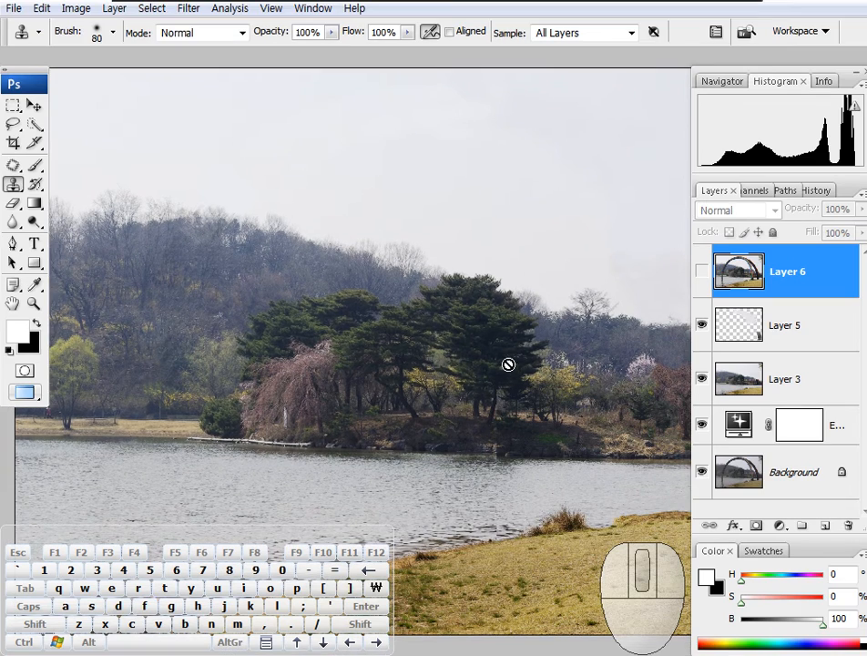
key("Tab")
key("Tab")
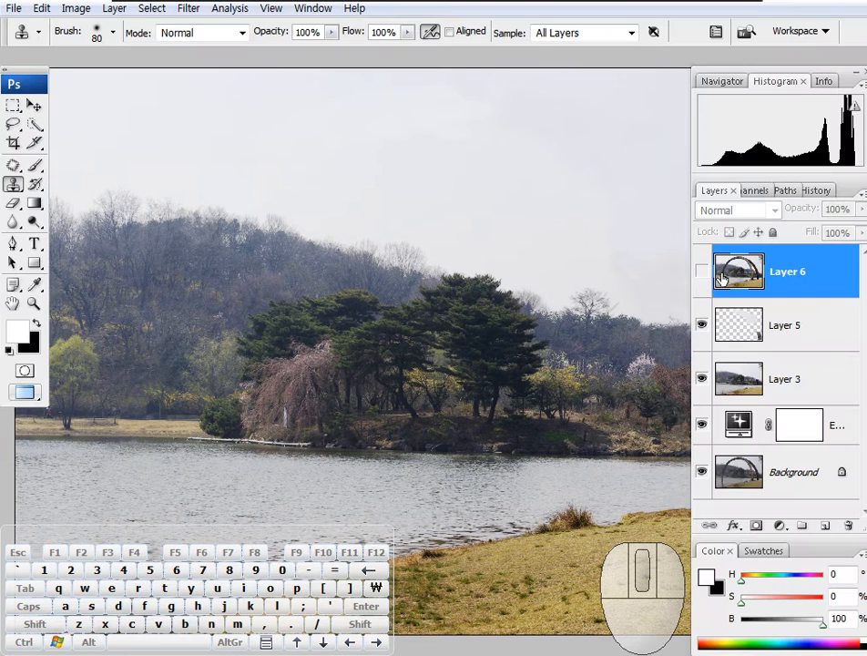
- Toggle Layer 6's visibility to compare the lake with and without the rainbow arch, leaving the layer visible
left_click(702, 276)
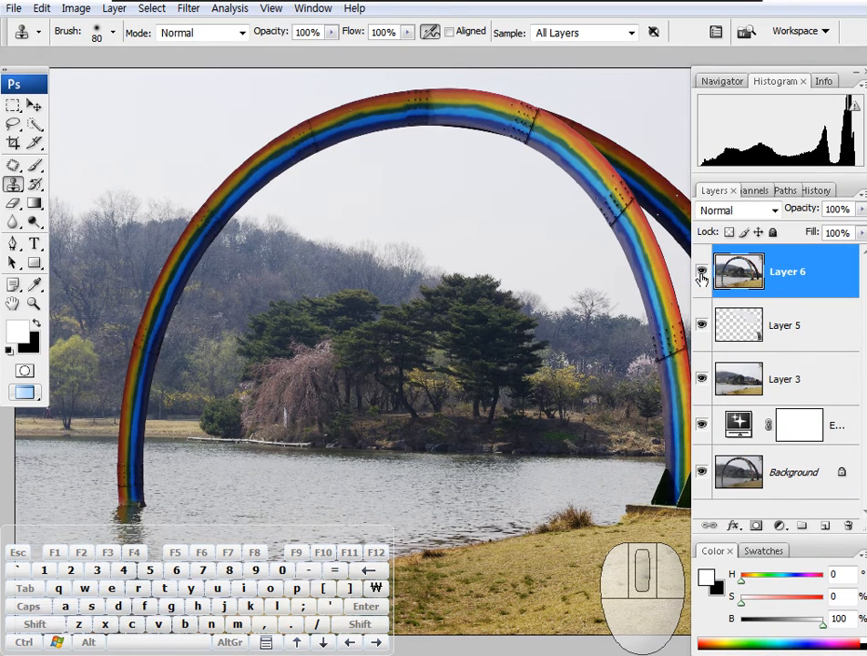
left_click(702, 272)
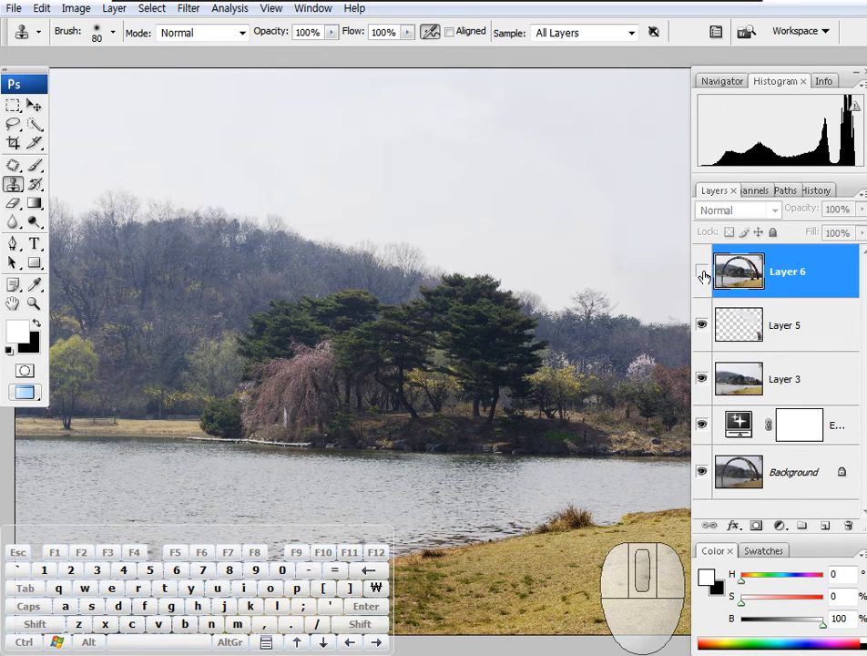
left_click(702, 271)
left_click_drag(360, 353, 442, 273)
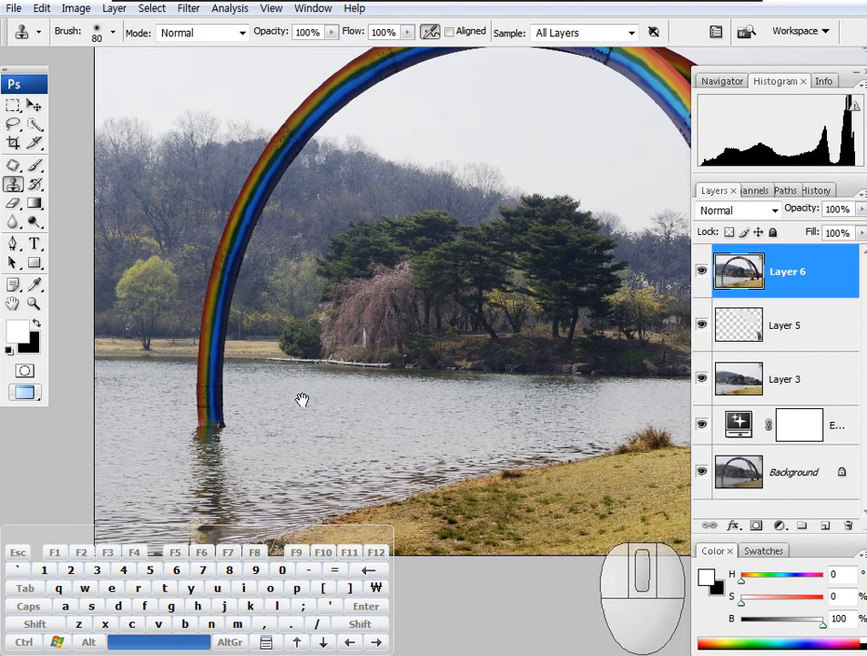
left_click(171, 350)
mouse_move(255, 357)
left_mouse_down()
mouse_move(247, 420)
mouse_move(165, 406)
mouse_move(154, 361)
left_mouse_up()
mouse_move(106, 44)
left_mouse_down()
mouse_move(80, 21)
mouse_move(92, 50)
left_mouse_up()
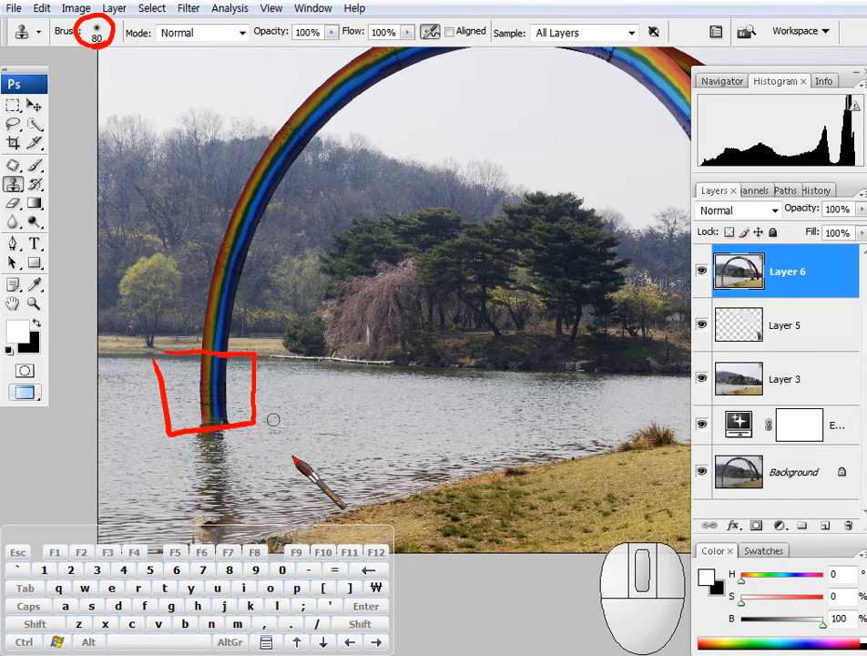
key("Escape")
left_click(368, 380, "alt")
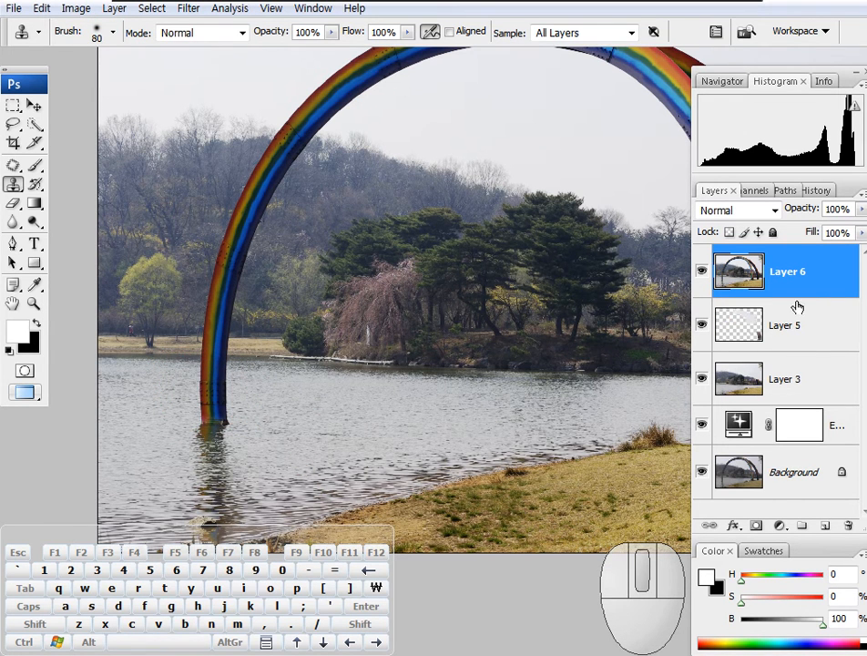
left_click_drag(392, 392, 347, 349)
- Go through the Pen and Polygonal Lasso tools, ending with the freehand Lasso tool active
left_click(16, 248)
left_click_drag(247, 289, 477, 390)
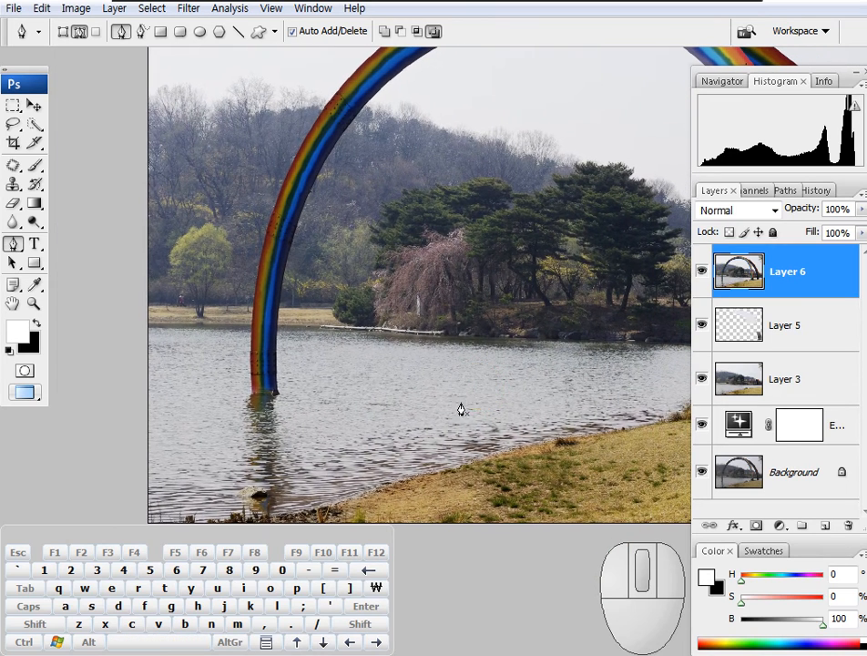
left_click(13, 125)
left_click(63, 127)
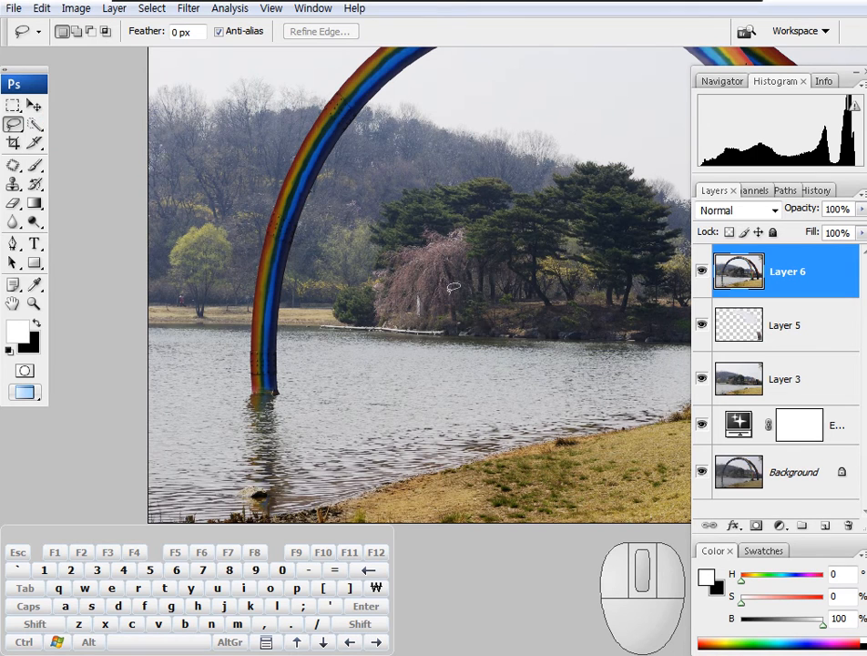
left_click(15, 125)
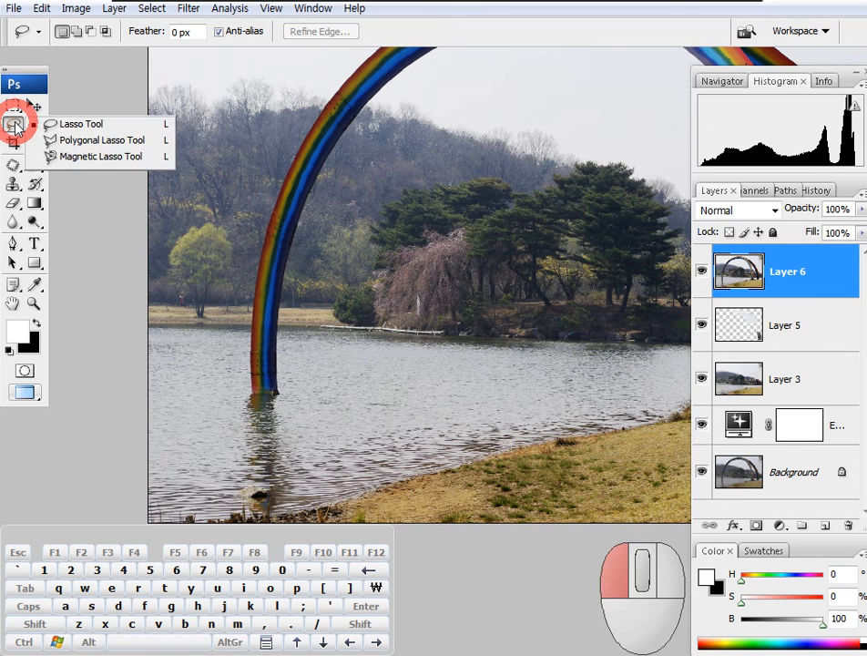
left_click(80, 140)
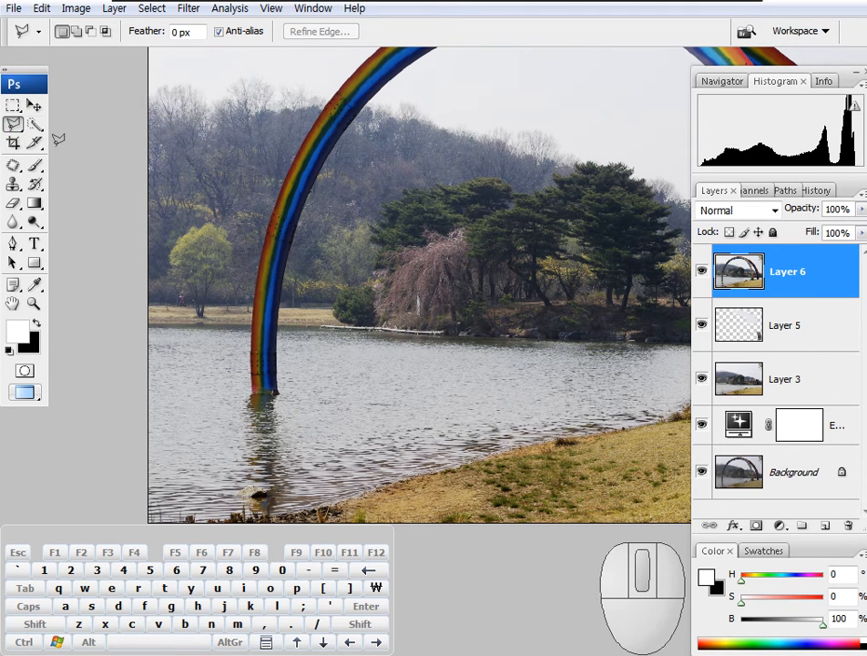
left_click(14, 126)
left_click(80, 124)
- Group Layer 5, Layer 3 and the adjustment layer beneath them, and add an empty layer above Layer 6
left_click(836, 425, "shift")
left_click(817, 314)
left_click(825, 424, "shift")
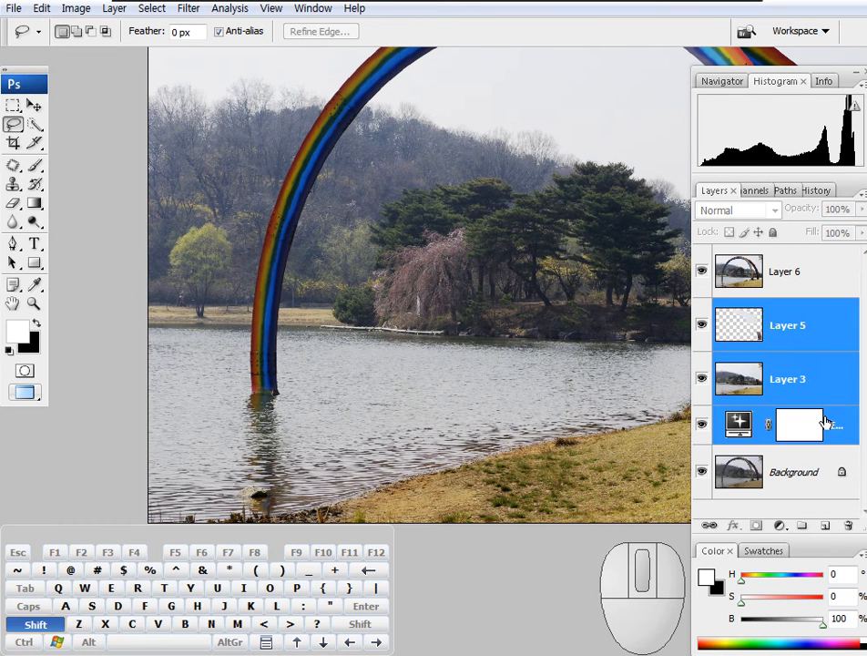
key("ctrl+g")
left_click(781, 271)
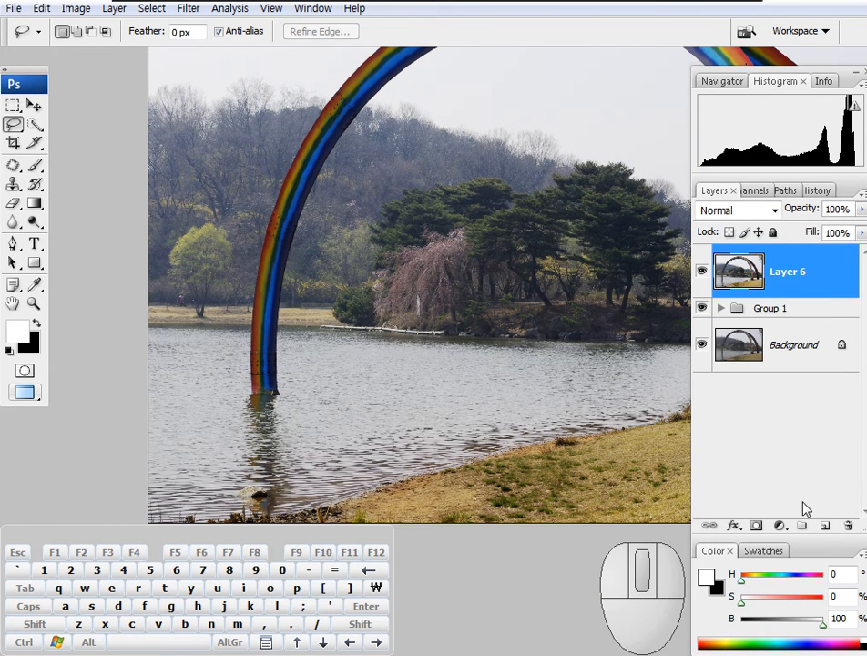
left_click(825, 526)
- Lasso the water area around the arch's foot, following the far shoreline along its upper edge and extending it downward
left_click_drag(364, 335, 347, 346)
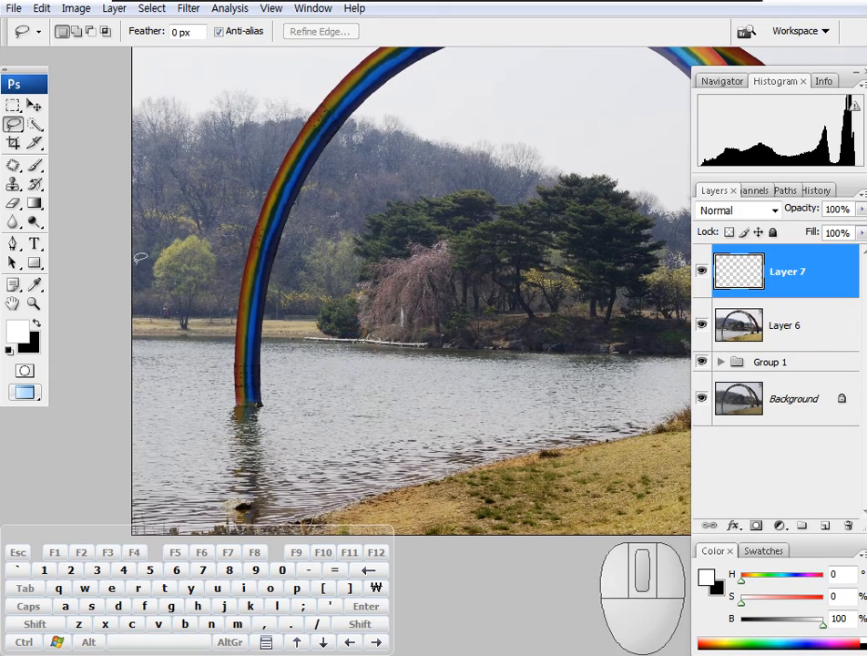
left_click_drag(210, 342, 308, 473)
left_click_drag(397, 203, 324, 376)
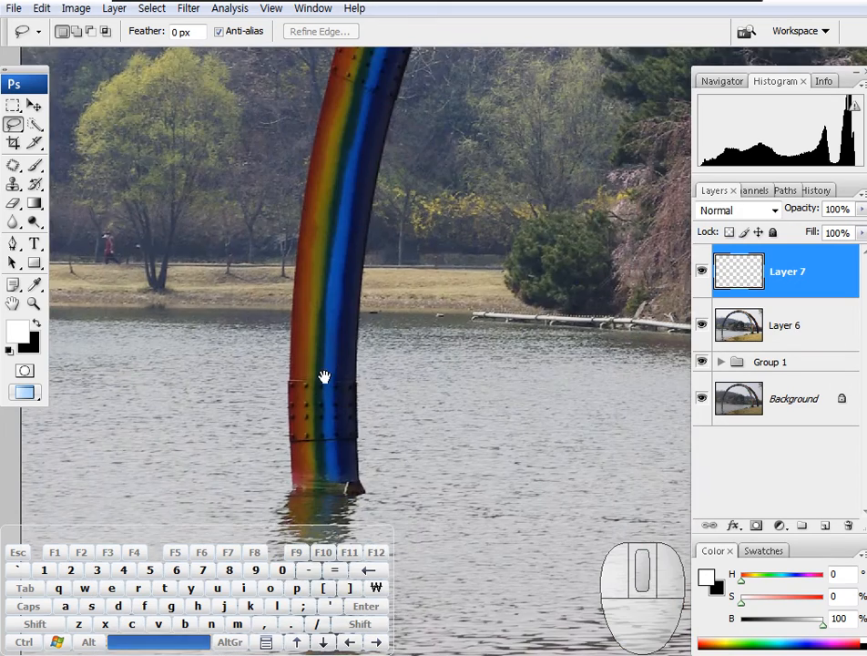
left_click_drag(300, 418, 477, 548)
left_click_drag(450, 273, 340, 432)
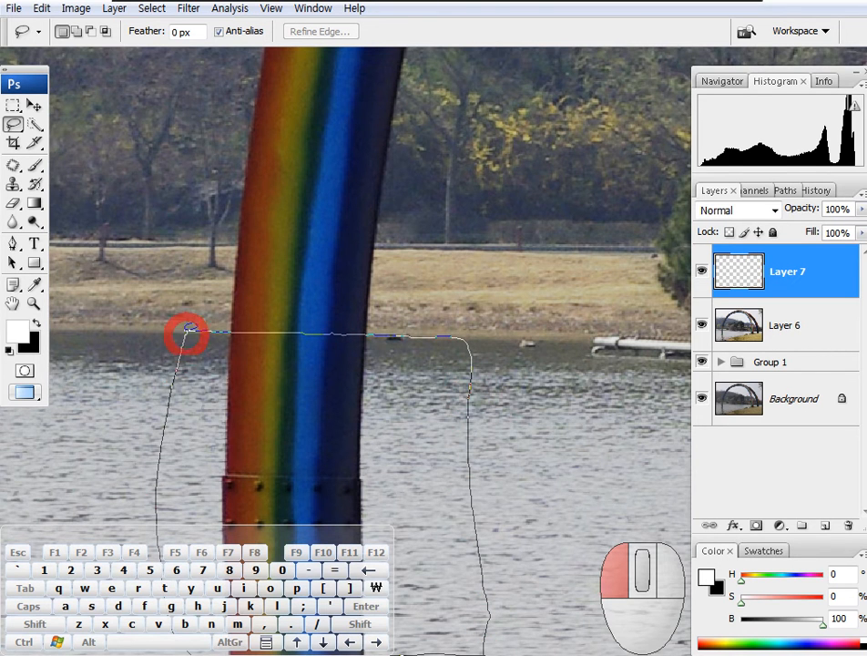
left_click_drag(186, 333, 189, 333)
key("space")
left_click_drag(356, 429, 340, 248)
mouse_move(346, 358)
left_mouse_down()
mouse_move(322, 354)
mouse_move(328, 282)
left_mouse_up()
left_click(172, 458, "shift")
mouse_move(196, 260)
left_mouse_down()
mouse_move(196, 521)
mouse_move(495, 400)
mouse_move(480, 273)
mouse_move(490, 273)
left_mouse_up()
left_click_drag(449, 227, 404, 350)
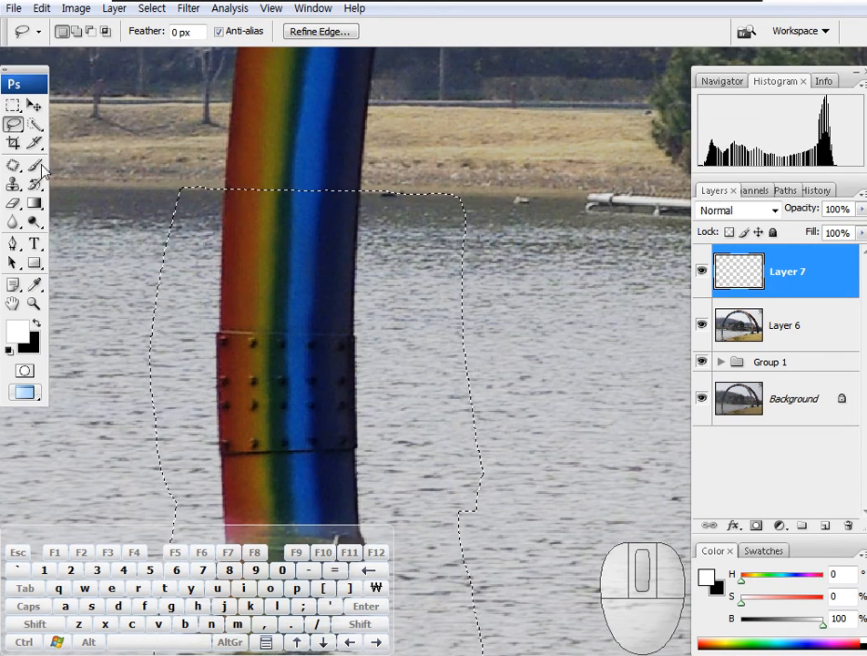
- With the Clone Stamp set to Aligned, clone the dark water below the far shoreline across the arch inside the selection
left_click(14, 183)
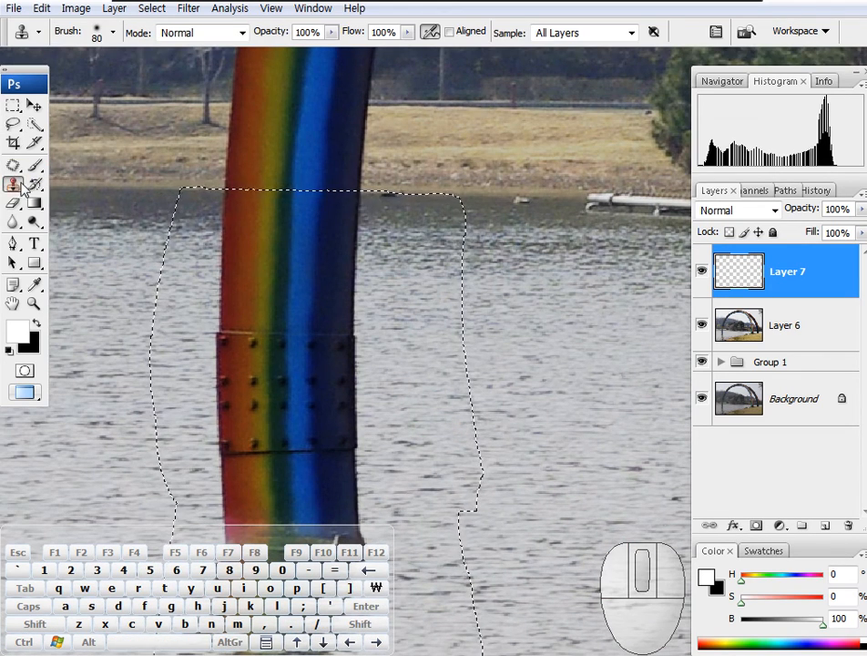
left_click_drag(521, 258, 626, 349)
key("alt")
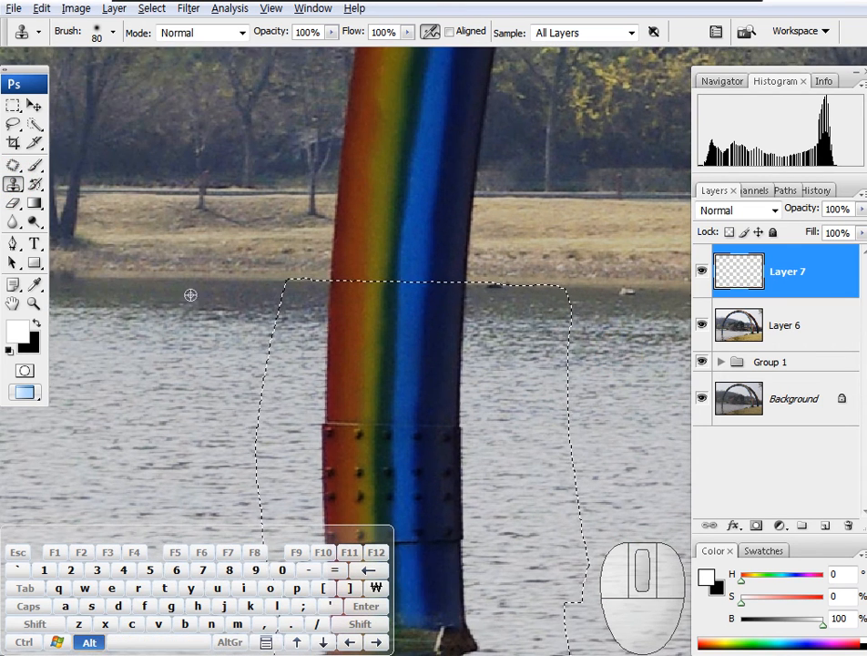
left_click(162, 289, "alt")
left_click(307, 283)
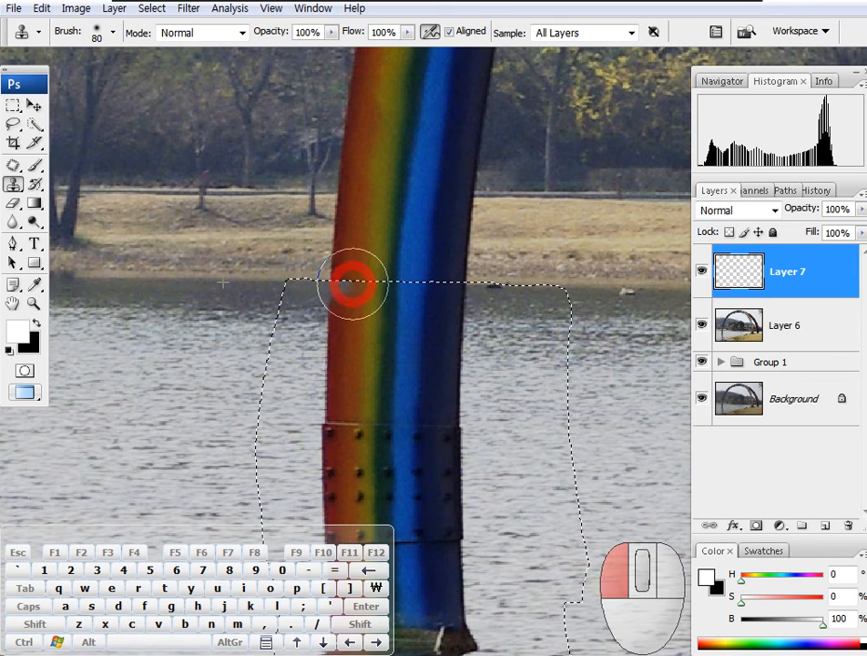
left_click_drag(406, 283, 241, 285)
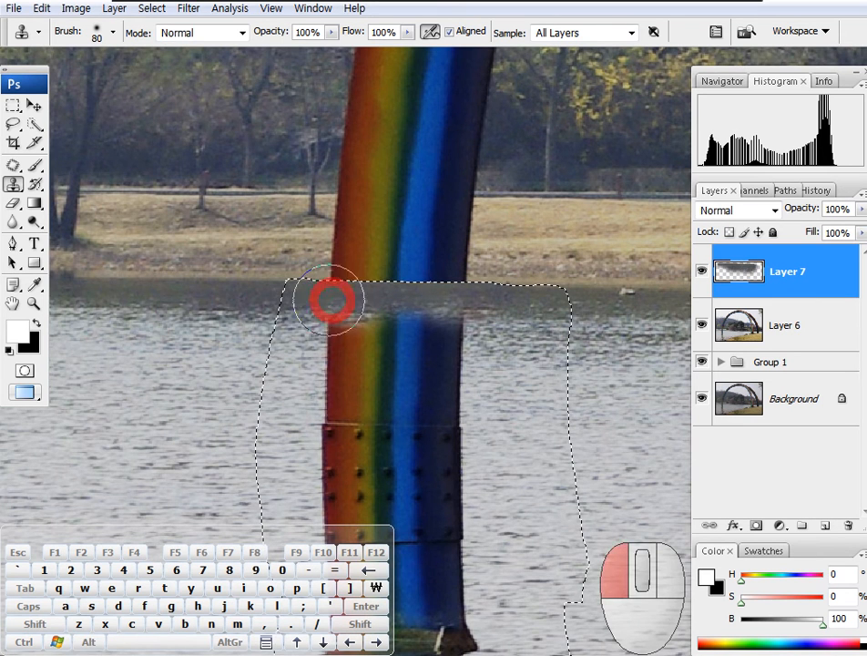
mouse_move(314, 326)
left_mouse_down()
mouse_move(342, 342)
mouse_move(374, 330)
left_mouse_up()
left_click(236, 305, "alt")
mouse_move(304, 306)
left_mouse_down()
mouse_move(393, 313)
mouse_move(442, 338)
mouse_move(401, 352)
mouse_move(416, 348)
mouse_move(416, 258)
left_mouse_up()
- Clone lake water over the upper part of the arch's submerged leg and its riveted band
left_click(240, 332, "alt")
key("space")
left_click(170, 300, "alt")
left_click_drag(304, 278, 306, 274)
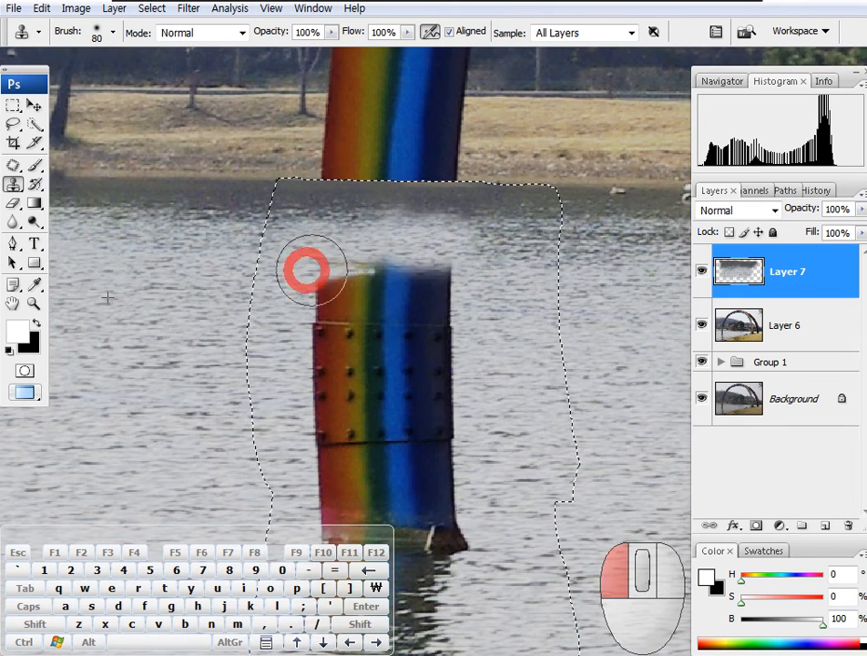
mouse_move(450, 281)
left_mouse_down()
mouse_move(306, 294)
mouse_move(443, 344)
mouse_move(322, 357)
left_mouse_up()
left_click(155, 339, "alt")
left_click(529, 342, "alt")
left_click_drag(483, 333, 496, 352)
left_click(134, 391, "alt")
mouse_move(321, 383)
left_mouse_down()
mouse_move(313, 381)
mouse_move(346, 395)
left_mouse_up()
left_click(212, 434, "alt")
mouse_move(445, 388)
left_mouse_down()
mouse_move(390, 391)
mouse_move(389, 373)
left_mouse_up()
- Clone lake water over the arch leg's remaining lower section inside the selection
key("space")
left_click(213, 349, "alt")
mouse_move(370, 418)
left_mouse_down()
mouse_move(437, 320)
mouse_move(404, 326)
mouse_move(517, 348)
mouse_move(420, 355)
left_mouse_up()
mouse_move(390, 389)
left_mouse_down()
mouse_move(436, 415)
mouse_move(404, 431)
left_mouse_up()
left_click(211, 425, "alt")
mouse_move(485, 390)
left_mouse_down()
mouse_move(460, 402)
mouse_move(546, 423)
mouse_move(409, 419)
left_mouse_up()
left_click_drag(285, 439, 318, 385)
left_click(233, 416, "alt")
mouse_move(410, 389)
left_mouse_down()
mouse_move(470, 386)
mouse_move(397, 395)
left_mouse_up()
- Clone water from beside the leg over its foot and the start of its reflection, and clear the selection
mouse_move(476, 398)
left_mouse_down()
mouse_move(414, 374)
mouse_move(177, 343)
left_mouse_up()
left_click(516, 331, "alt")
left_click_drag(283, 336, 306, 326)
left_click_drag(372, 352, 411, 334)
left_click(505, 377, "alt")
mouse_move(200, 359)
left_mouse_down()
mouse_move(267, 357)
mouse_move(240, 346)
mouse_move(218, 362)
left_mouse_up()
left_click_drag(366, 381, 434, 334)
left_click(620, 352, "alt")
mouse_move(235, 346)
left_mouse_down()
mouse_move(279, 338)
mouse_move(256, 348)
mouse_move(299, 382)
left_mouse_up()
left_click(569, 391, "alt")
mouse_move(218, 401)
left_mouse_down()
mouse_move(342, 404)
mouse_move(209, 418)
mouse_move(410, 399)
left_mouse_up()
left_click_drag(356, 435, 362, 344)
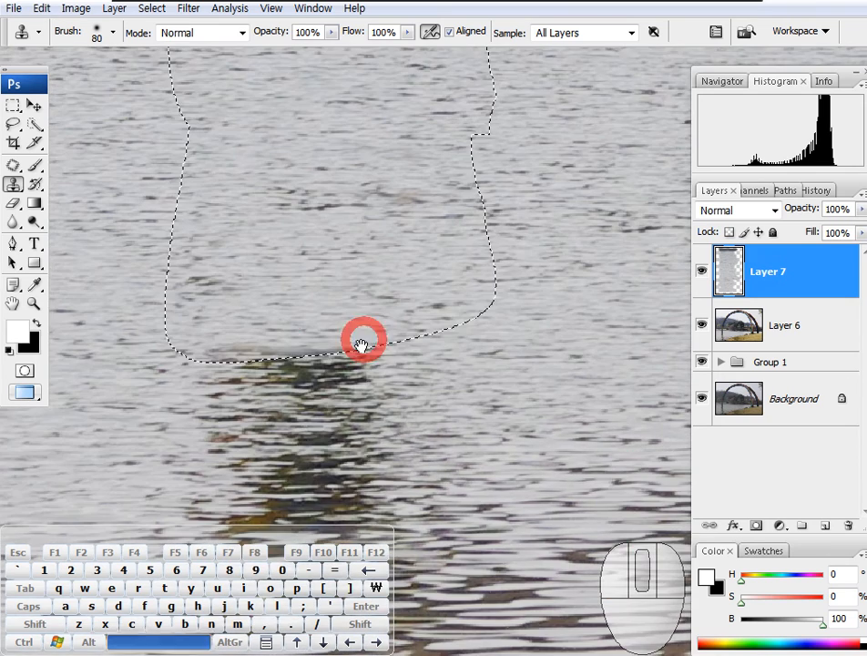
key("ctrl+d")
- Clone rippled water over the arch's dark reflection below the cleaned area
scroll(437, 364, "down", 2)
left_click(516, 324, "alt")
mouse_move(232, 323)
left_mouse_down()
mouse_move(377, 304)
mouse_move(266, 342)
left_mouse_up()
left_click_drag(423, 384, 389, 333)
left_click(524, 326, "alt")
mouse_move(204, 328)
left_mouse_down()
mouse_move(344, 350)
mouse_move(229, 360)
left_mouse_up()
left_click(493, 371, "alt")
mouse_move(183, 397)
left_mouse_down()
mouse_move(312, 410)
mouse_move(182, 422)
left_mouse_up()
mouse_move(345, 418)
left_mouse_down()
mouse_move(442, 379)
mouse_move(583, 350)
left_mouse_up()
left_click(463, 368, "alt")
mouse_move(515, 376)
left_mouse_down()
mouse_move(568, 397)
mouse_move(447, 425)
left_mouse_up()
left_click_drag(491, 414, 396, 341)
- Clone rippled water over the last traces of the reflection near the shore in the foreground
left_click(128, 363, "alt")
mouse_move(477, 382)
left_mouse_down()
mouse_move(482, 395)
mouse_move(366, 381)
left_mouse_up()
left_click_drag(480, 346, 291, 377)
left_click(266, 366, "alt")
mouse_move(430, 312)
left_mouse_down()
mouse_move(395, 370)
mouse_move(368, 375)
mouse_move(343, 402)
mouse_move(309, 402)
left_mouse_up()
right_click(361, 342)
left_click(422, 373)
left_click_drag(424, 258, 440, 440)
left_click(168, 476, "alt")
left_click_drag(254, 484, 246, 454)
- Set the Clone Stamp brush size to 45 for the arch section on the far bank
left_click_drag(425, 257, 434, 434)
left_click_drag(419, 383, 416, 444)
left_click(333, 327, "ctrl")
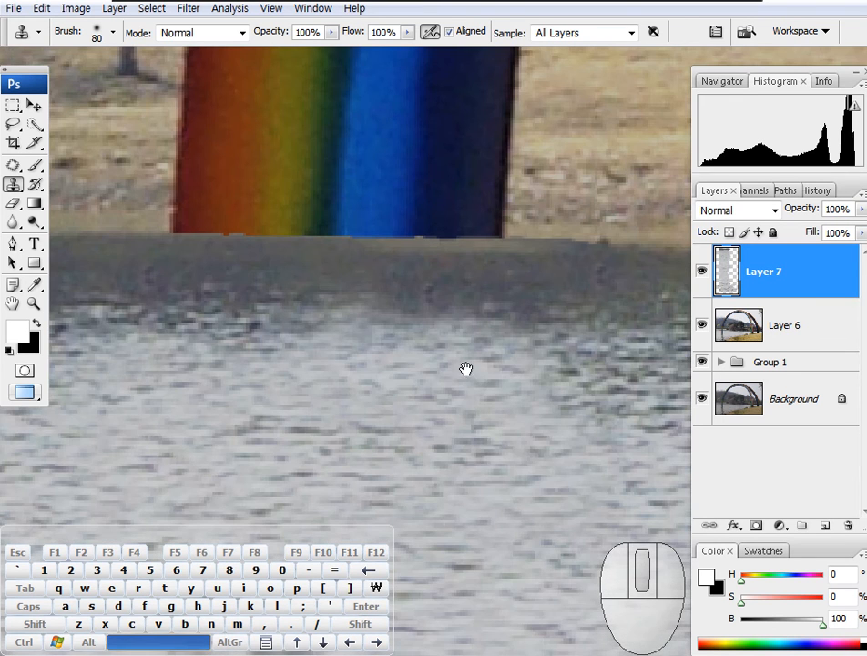
mouse_move(352, 293)
left_mouse_down()
mouse_move(362, 368)
mouse_move(401, 364)
mouse_move(361, 385)
mouse_move(360, 373)
left_mouse_up()
key("bracketleft")
key("bracketleft")
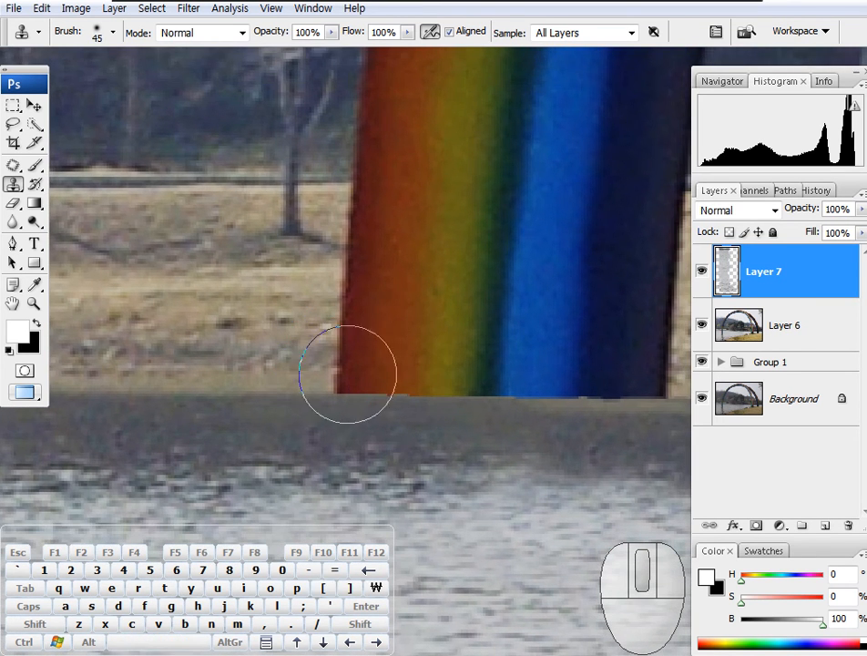
- Try to clone the bank's texture over the arch at the waterline without a selection, and undo the strokes
left_click_drag(329, 366, 296, 366)
mouse_move(310, 366)
left_mouse_down()
mouse_move(427, 374)
mouse_move(421, 364)
mouse_move(470, 362)
left_mouse_up()
left_click(250, 356, "alt")
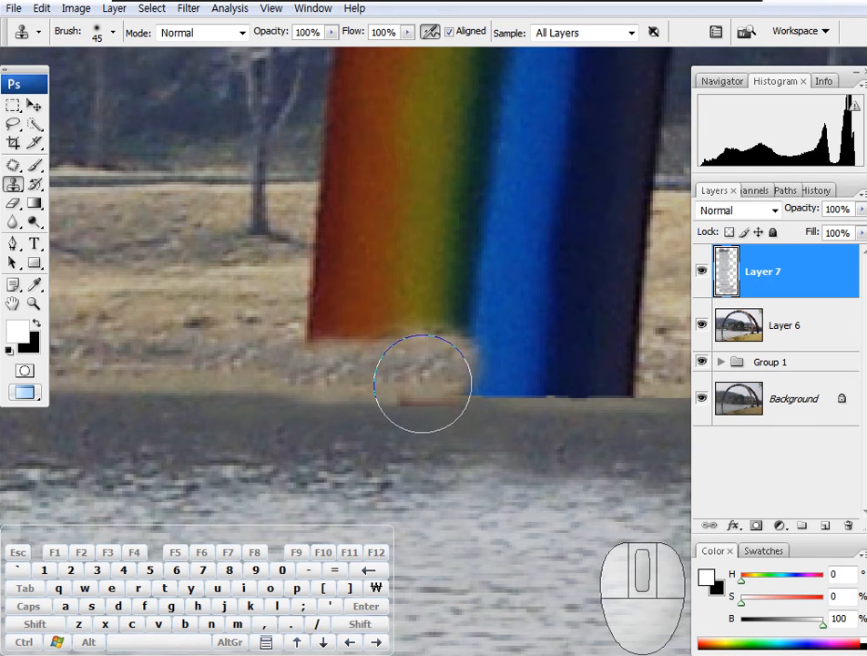
left_click_drag(274, 392, 597, 400)
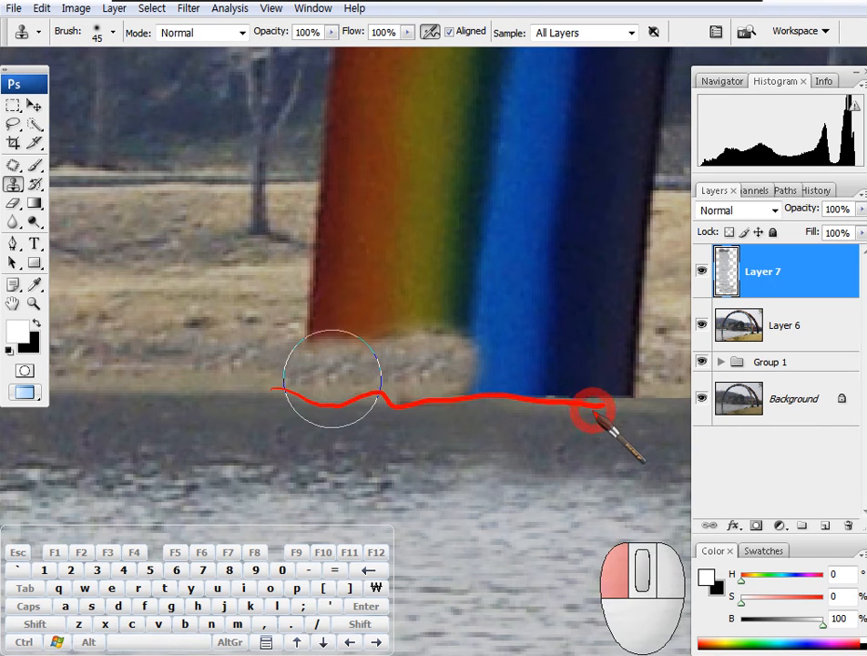
left_click(440, 452)
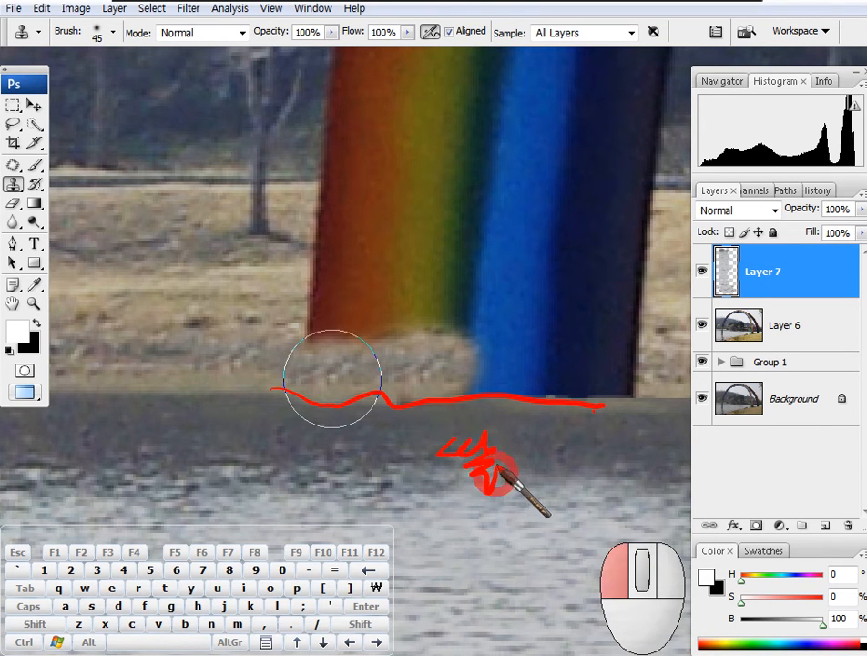
mouse_move(528, 472)
left_mouse_down()
mouse_move(561, 429)
mouse_move(565, 476)
left_mouse_up()
key("Escape")
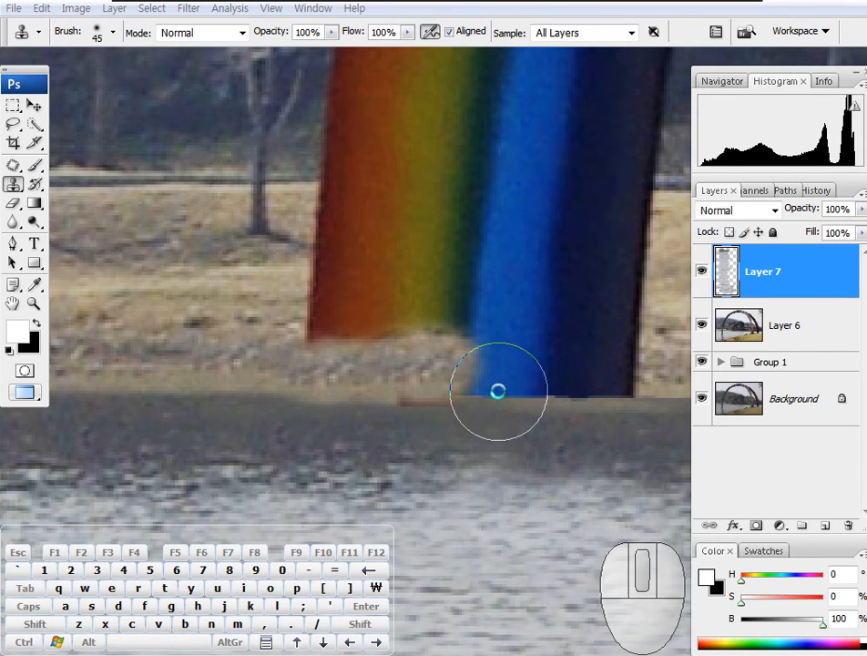
key("ctrl+alt+z")
key("ctrl+alt+z")
- Lasso the arch section on the far bank, from the path's lower edge down to the waterline
left_click_drag(481, 349, 325, 419)
left_click_drag(393, 400, 477, 392)
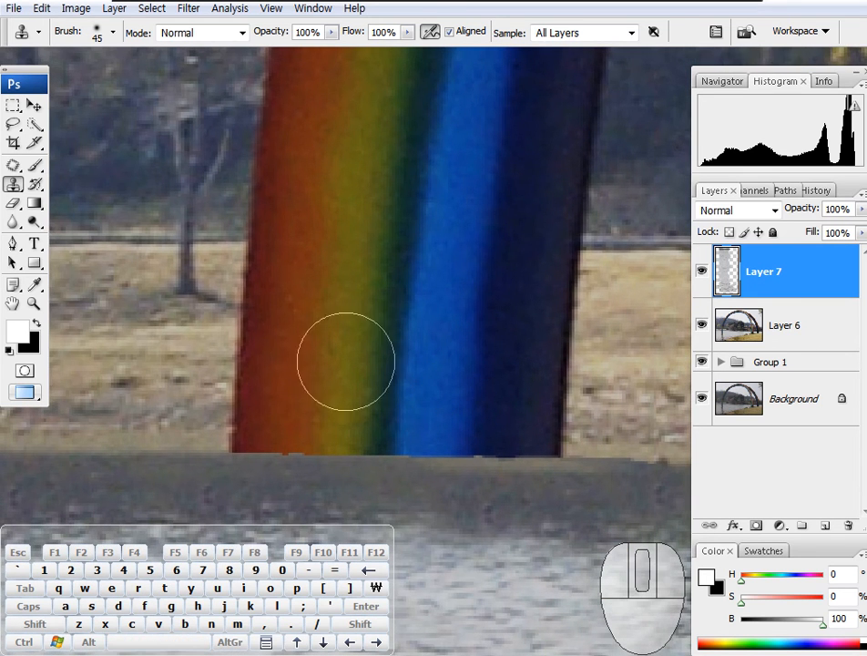
left_click(13, 125)
left_click_drag(438, 312, 347, 366)
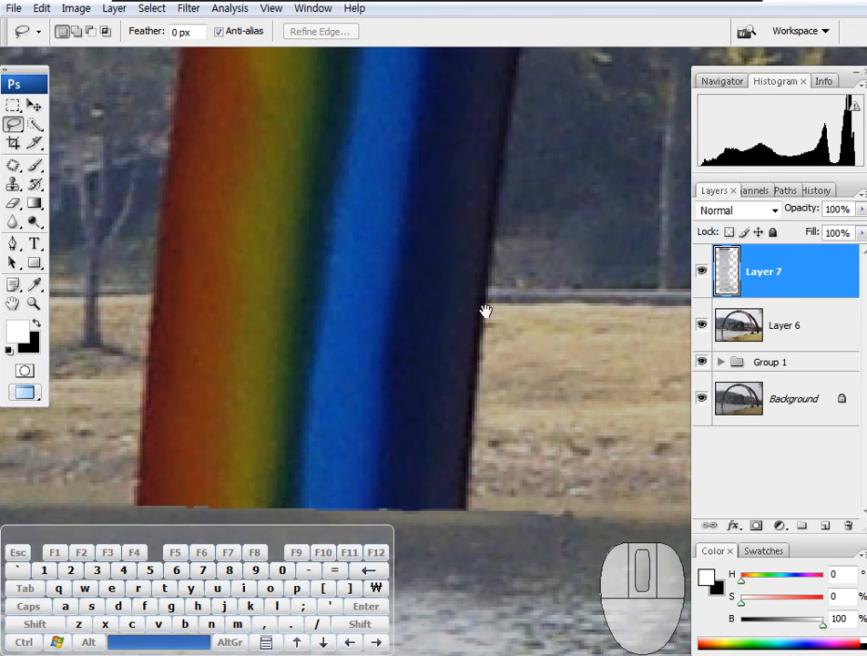
left_click_drag(496, 308, 615, 292)
left_click_drag(238, 276, 330, 267)
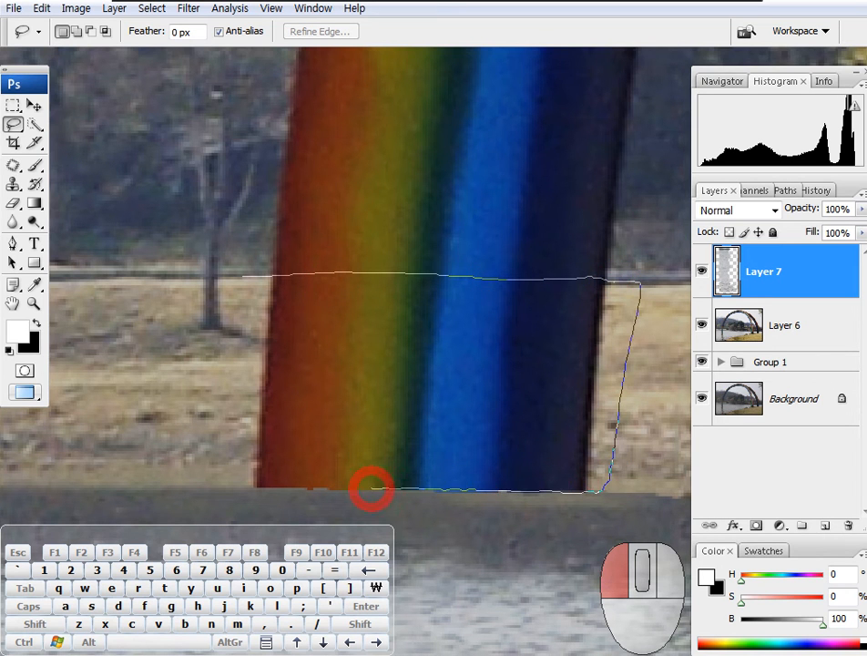
left_click_drag(248, 305, 246, 276)
mouse_move(574, 353)
left_mouse_down()
mouse_move(242, 416)
mouse_move(358, 344)
left_mouse_up()
- Clone dry grass from the neighbouring bank over the upper part of the arch inside the selection
left_click(12, 188)
left_click_drag(461, 362, 492, 394)
left_click(513, 357, "alt")
mouse_move(311, 347)
left_mouse_down()
mouse_move(399, 339)
mouse_move(224, 330)
mouse_move(133, 344)
mouse_move(76, 328)
mouse_move(170, 361)
left_mouse_up()
left_click(507, 356, "alt")
left_click(518, 377, "alt")
mouse_move(311, 381)
left_mouse_down()
mouse_move(378, 389)
mouse_move(255, 403)
mouse_move(264, 402)
mouse_move(66, 397)
mouse_move(192, 410)
left_mouse_up()
left_click(519, 408, "alt")
left_click(510, 412, "alt")
key("space")
left_click_drag(361, 413, 395, 386)
- Clone the stony bank texture over the rest of the selected arch section, and clear the selection
left_click(570, 439, "alt")
mouse_move(308, 424)
left_mouse_down()
mouse_move(365, 424)
mouse_move(314, 467)
mouse_move(317, 444)
mouse_move(273, 423)
mouse_move(180, 449)
mouse_move(190, 420)
mouse_move(125, 448)
left_mouse_up()
left_click(576, 439, "alt")
left_click(540, 436, "alt")
key("space")
left_click_drag(183, 422, 507, 389)
left_click(382, 385, "alt")
mouse_move(410, 381)
left_mouse_down()
mouse_move(383, 375)
mouse_move(434, 380)
mouse_move(391, 398)
mouse_move(446, 427)
mouse_move(320, 422)
left_mouse_up()
left_click(220, 372, "alt")
left_click(238, 404, "alt")
left_click(293, 393, "alt")
left_click_drag(462, 386, 377, 406)
key("space")
left_click_drag(521, 376, 374, 387)
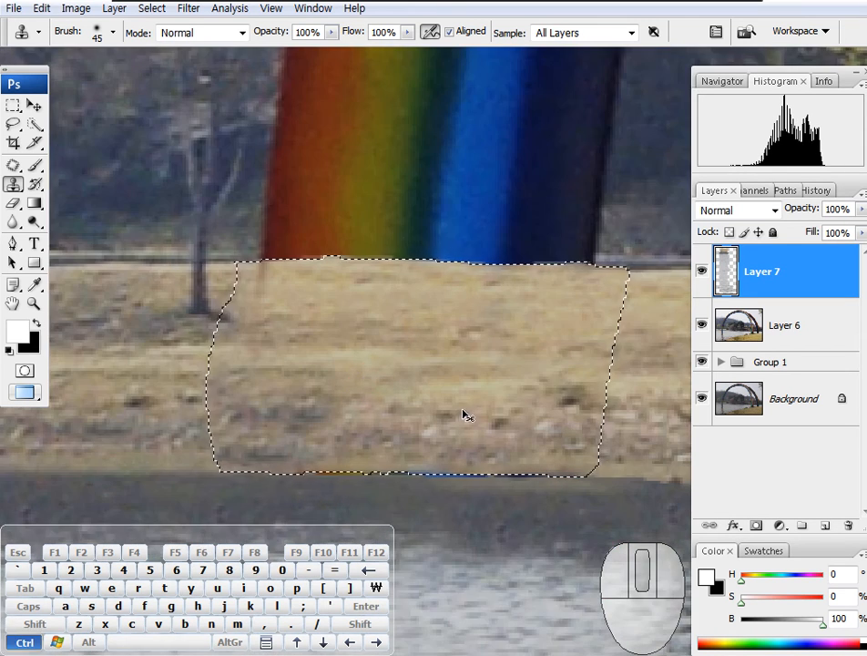
key("ctrl+d")
- Reduce the Clone Stamp brush to 10 px and clone neighbouring tones over the coloured fringe left along the waterline
left_click_drag(495, 441, 430, 374)
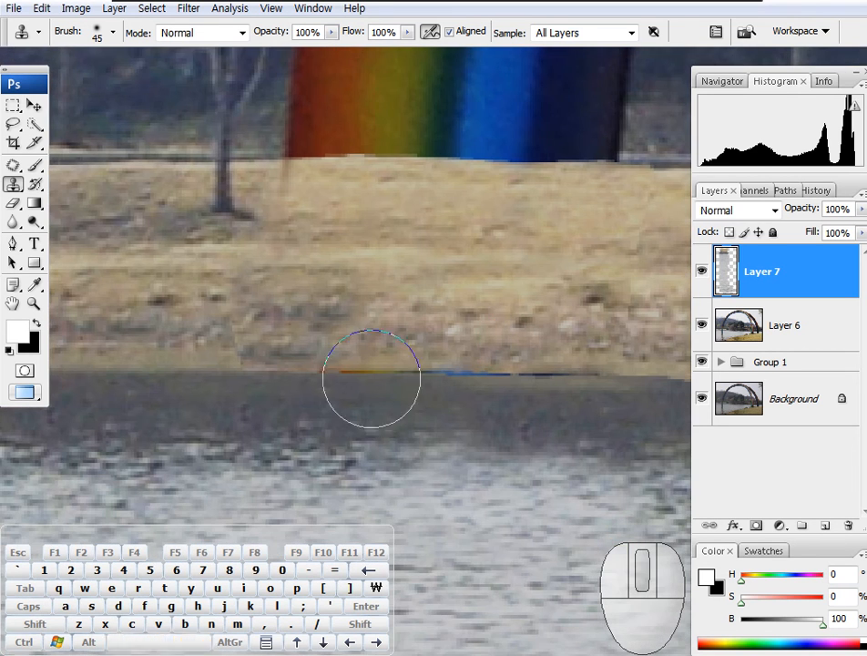
left_click(481, 407, "ctrl")
left_click(412, 368, "ctrl")
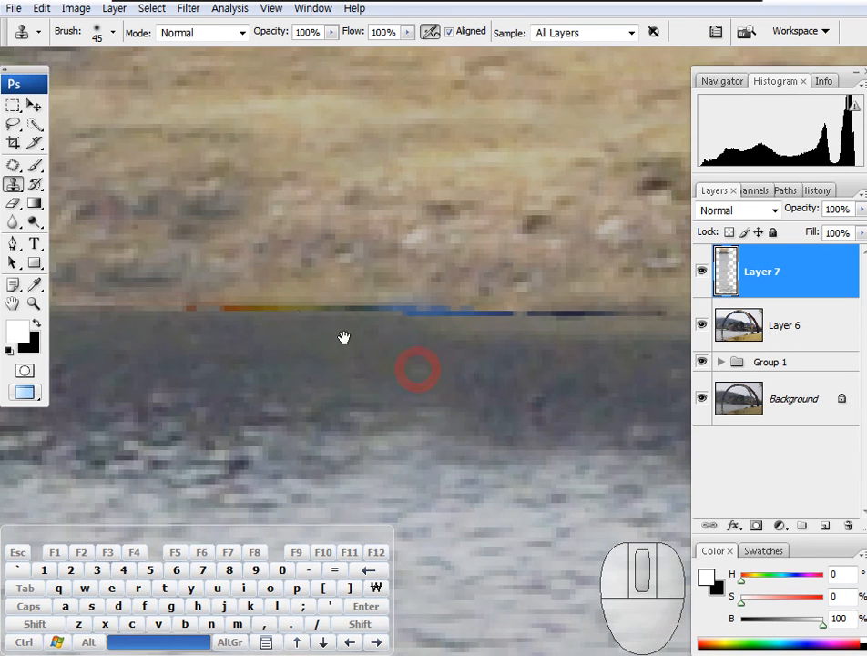
left_click(333, 387, "ctrl")
left_click(233, 280, "ctrl")
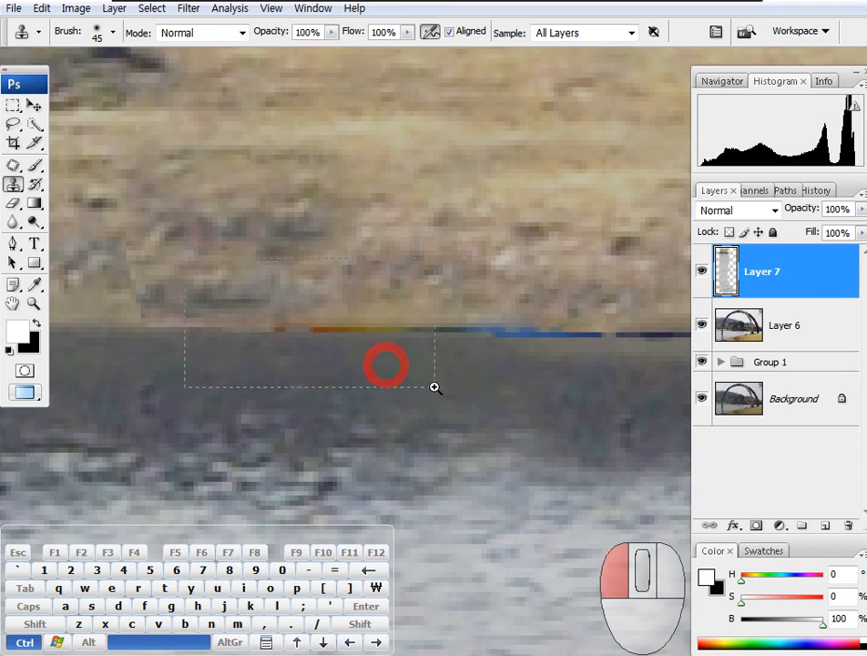
left_click(371, 393, "ctrl")
key("bracketleft")
key("bracketleft")
key("bracketleft")
key("bracketleft")
key("bracketleft")
key("bracketleft")
key("bracketleft")
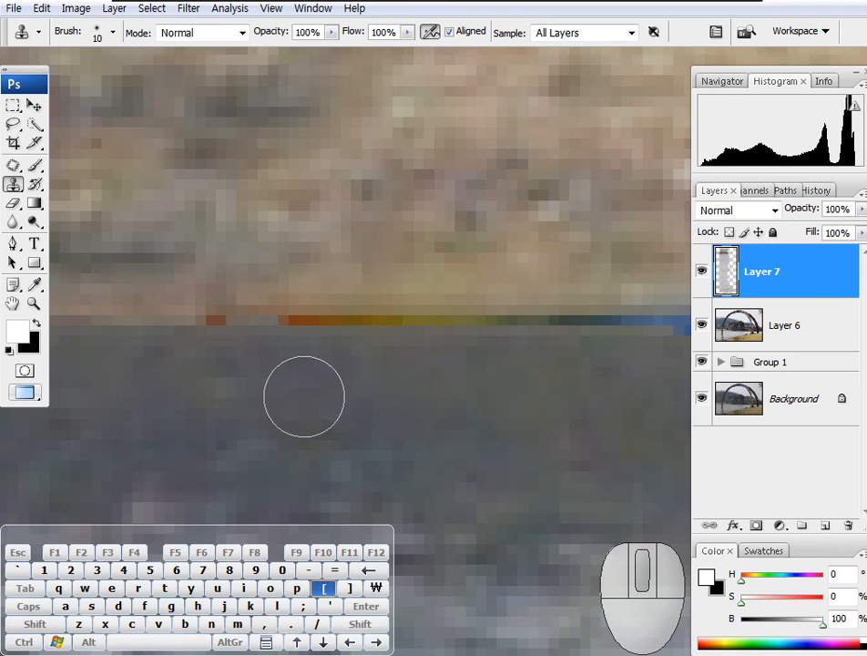
mouse_move(275, 329)
left_mouse_down()
mouse_move(288, 329)
mouse_move(207, 327)
left_mouse_up()
left_click(342, 360, "alt")
left_click_drag(372, 318, 450, 326)
left_click_drag(473, 366, 276, 358)
- Resample the dark water beside the bank and cover the rest of the coloured line along the waterline
left_click(360, 381, "alt")
left_click_drag(278, 314, 472, 322)
left_click_drag(467, 376, 221, 380)
left_click_drag(326, 333, 345, 340)
left_click_drag(239, 325, 456, 333)
left_click_drag(441, 367, 267, 372)
left_click(352, 372, "alt")
left_click_drag(282, 317, 547, 329)
key("ctrl+alt+0")
left_click_drag(326, 377, 516, 404)
left_click_drag(620, 409, 443, 425)
left_click_drag(539, 402, 480, 399)
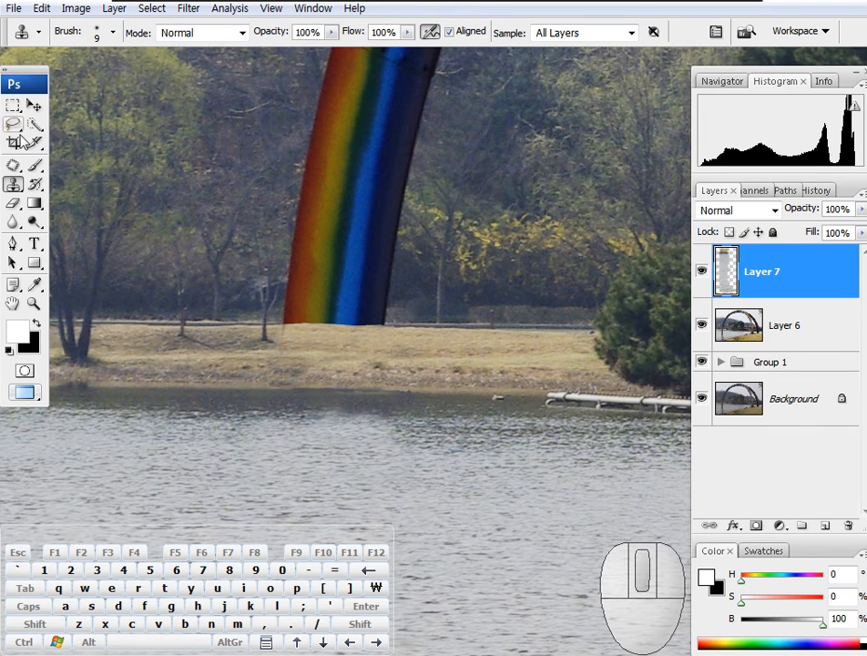
- Lasso a thin strip of the path where it crosses the arch, and clear the selection
left_click(14, 124)
left_click(575, 383, "ctrl+space")
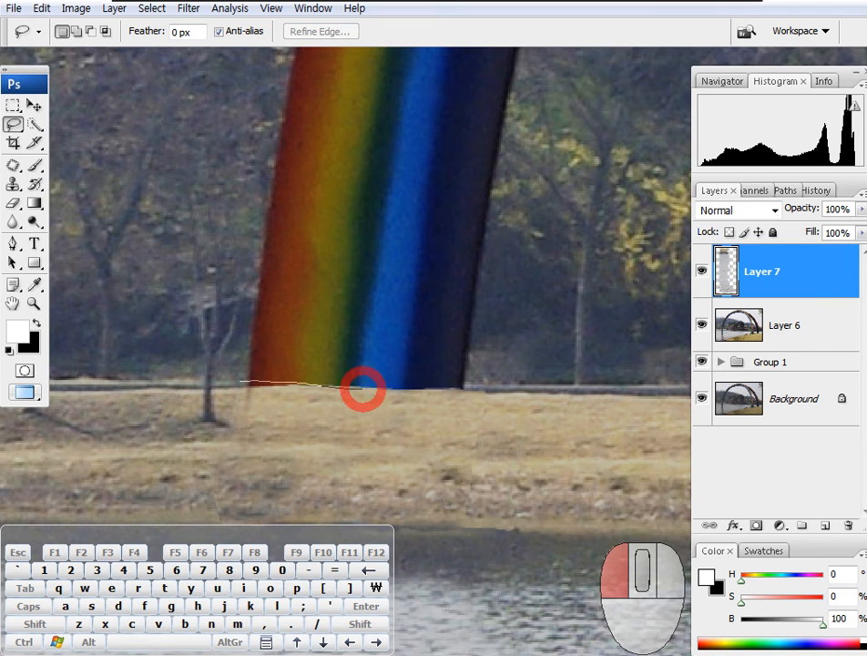
left_click_drag(328, 390, 233, 390)
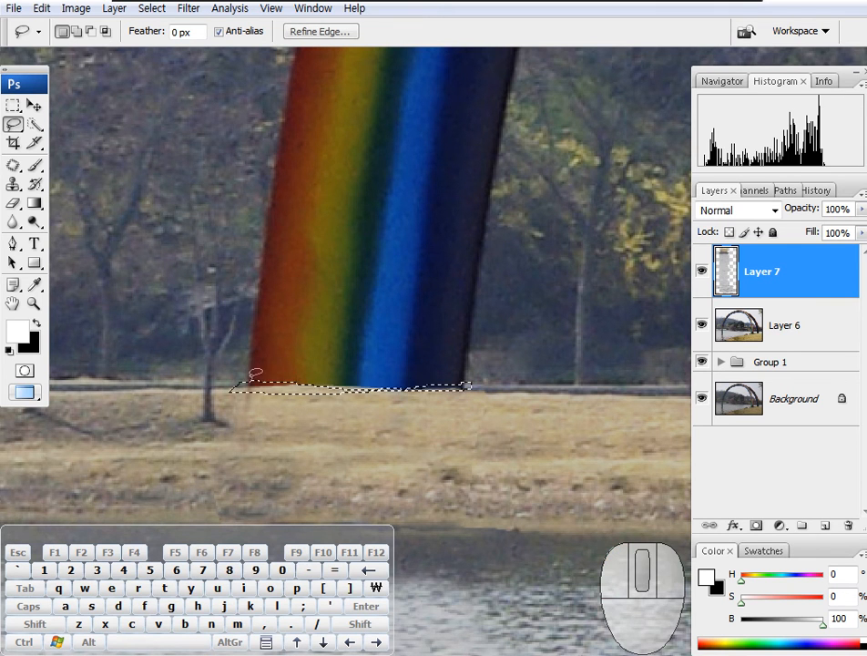
key("space")
right_click(407, 446)
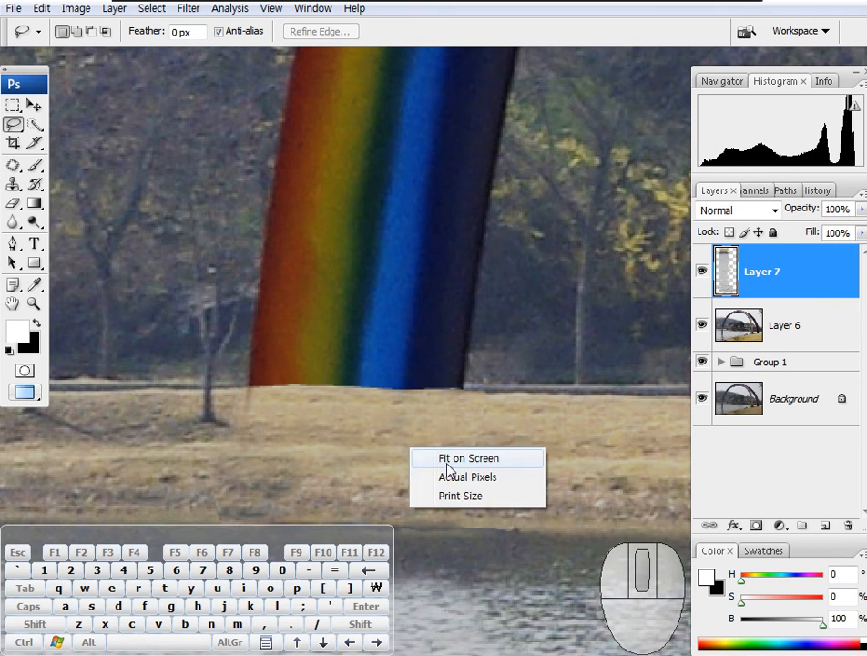
- Fit the photo on screen and delete the retouching layer, Layer 7
left_click(455, 458)
mouse_move(519, 447)
left_mouse_down()
mouse_move(516, 431)
mouse_move(428, 422)
left_mouse_up()
left_click_drag(481, 410, 525, 380)
left_click(700, 272)
left_click(805, 283)
key("ctrl+alt+shift+x")
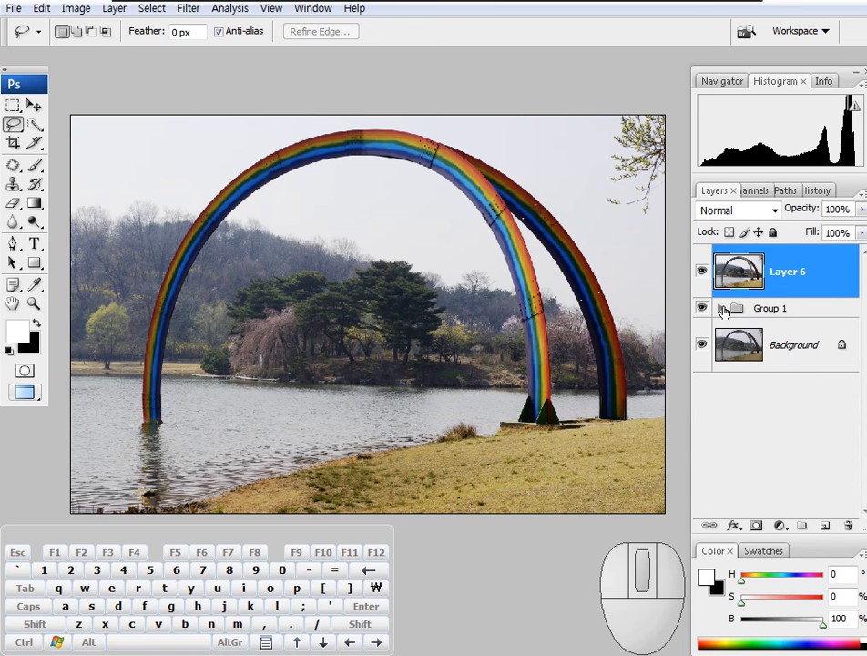
- Expand Group 1, hide the panels, and hide Layer 6 to view the finished arch-free version of the photo
left_click(722, 308)
key("Tab")
key("space")
right_click(430, 409)
left_click(478, 445)
right_click(496, 396)
left_click(534, 412)
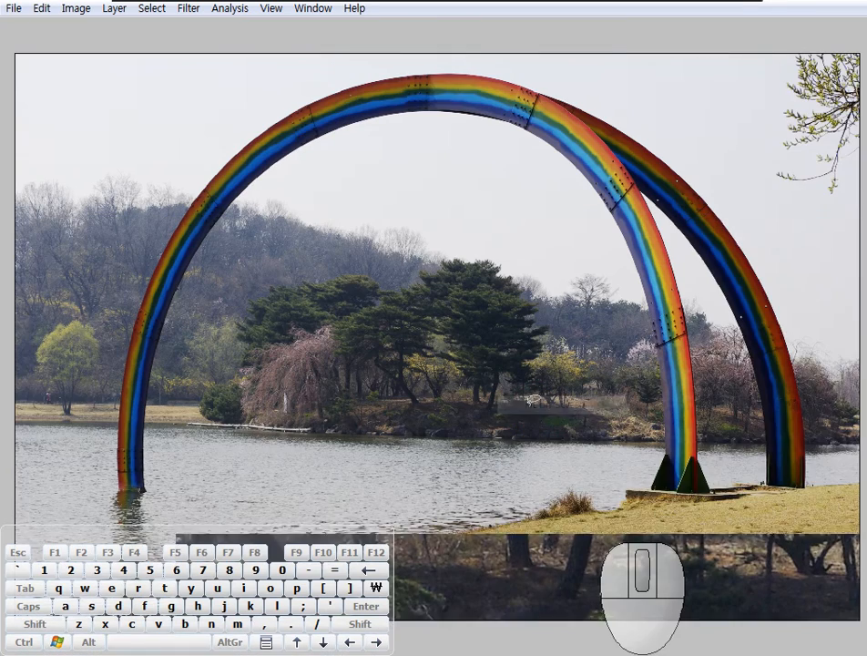
key("Tab")
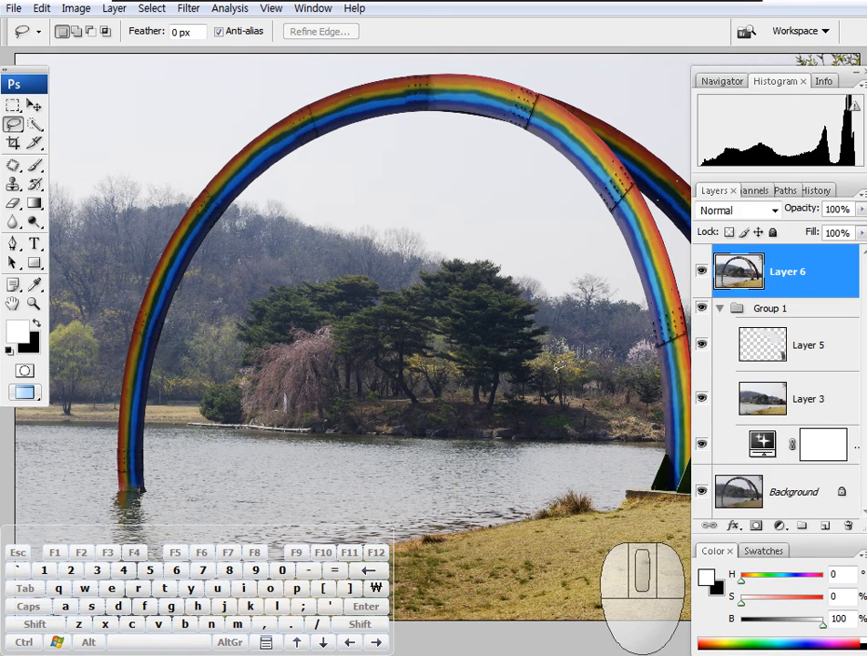
key("Tab")
key("ctrl+shift+[")
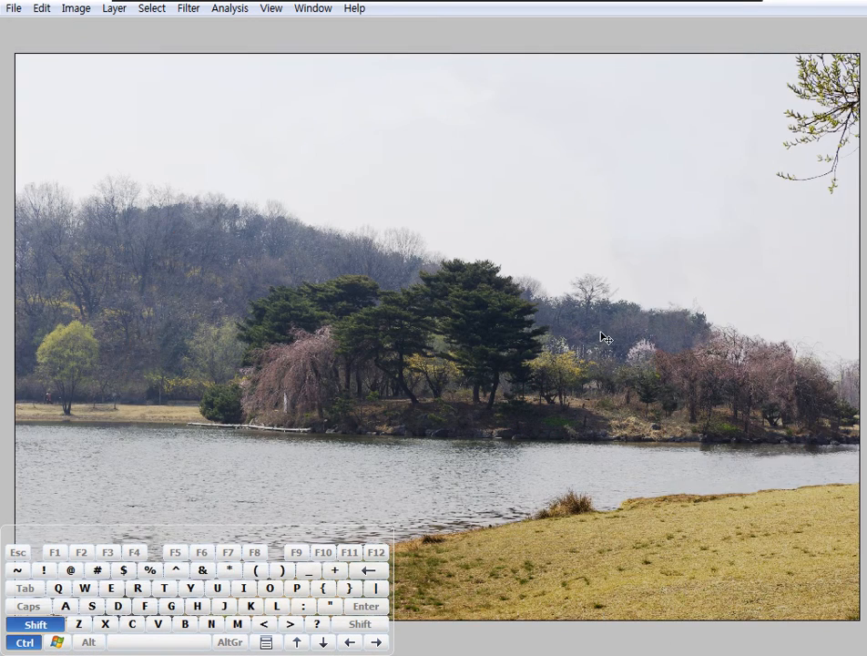
- Examine the path, bank edge and waterline on the far shore, toggling Layer 6 to compare before and after
key("space")
left_click_drag(94, 390, 383, 364)
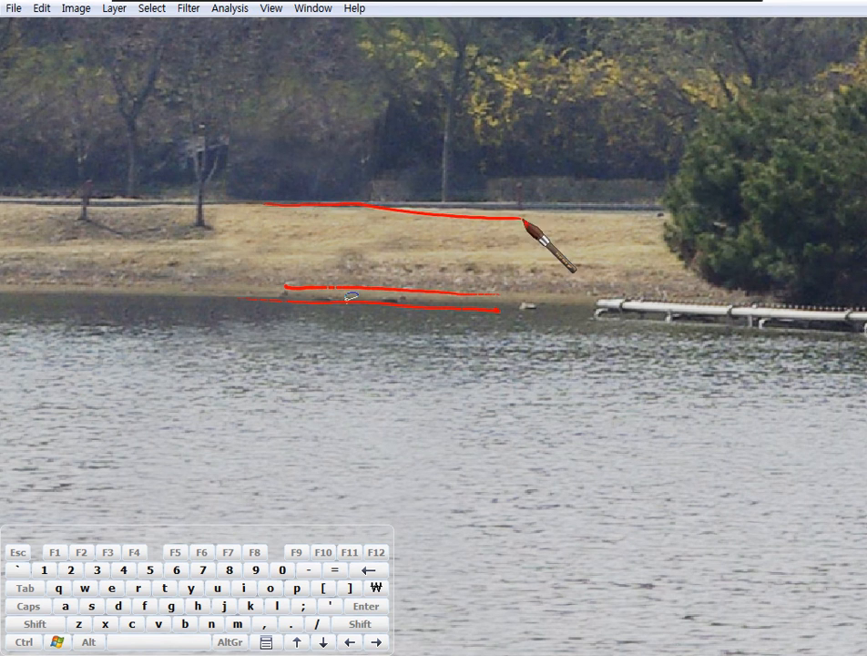
right_click(455, 359)
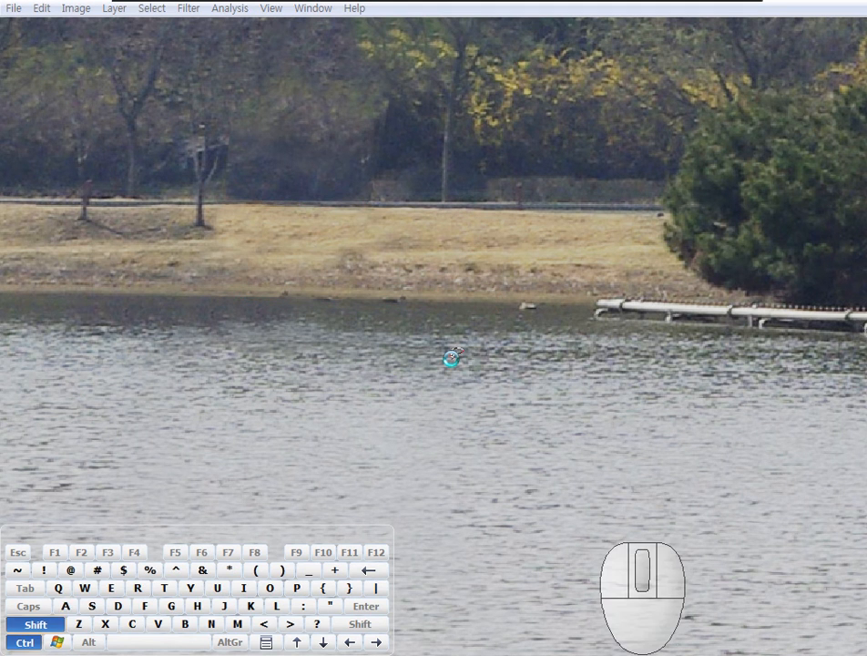
key("ctrl+shift+a")
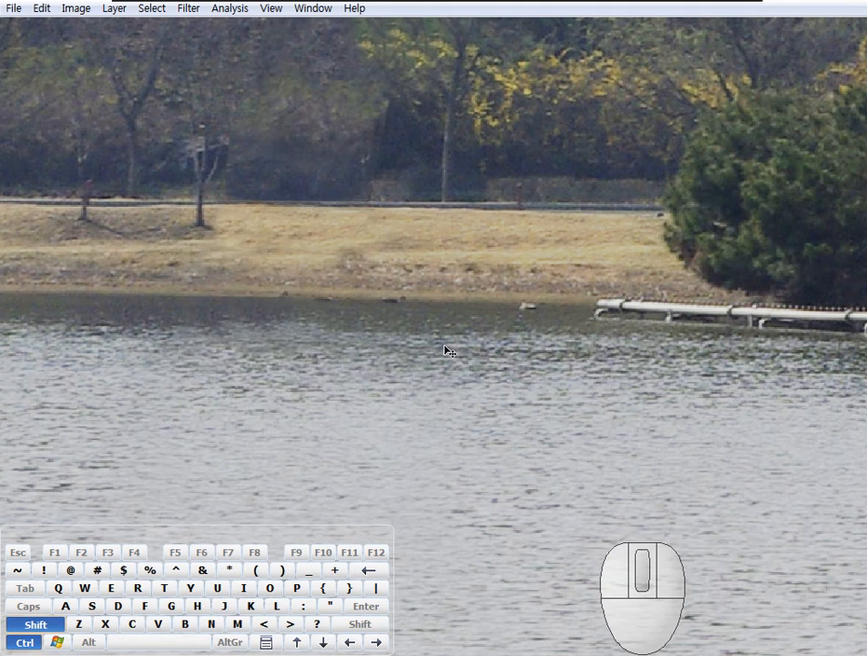
key("ctrl+shift+a")
key("ctrl+shift+a")
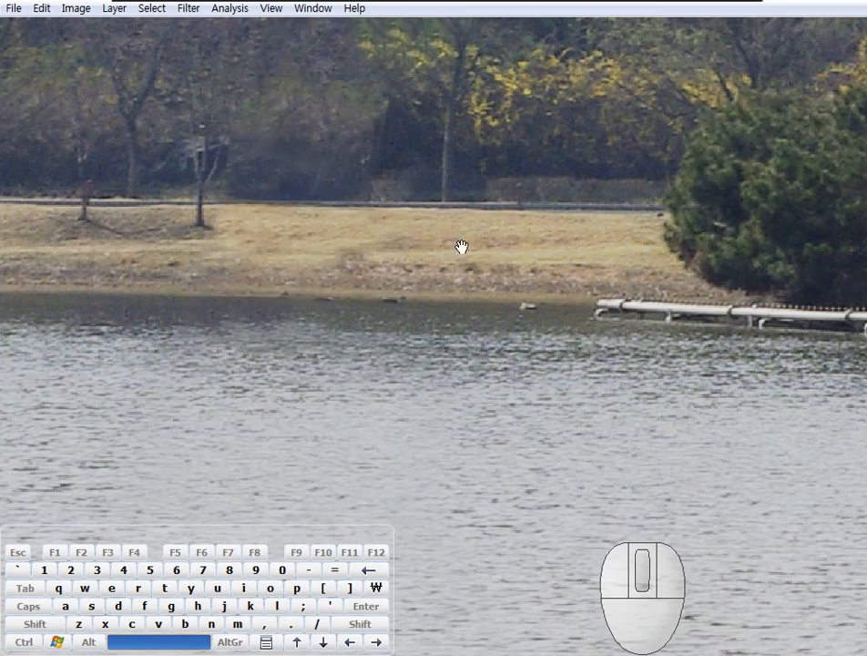
- Compare the retouched trees and hillside above the far bank with the original arch by toggling Layer 6
left_click_drag(456, 232, 397, 424)
left_click_drag(429, 283, 399, 426)
key("ctrl+shift+a")
left_click_drag(459, 238, 387, 474)
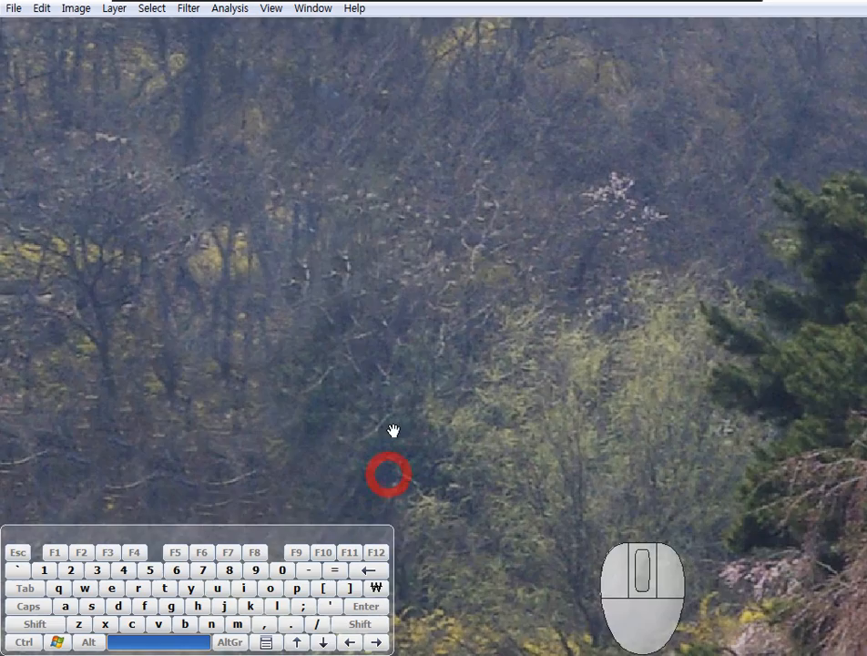
left_click_drag(429, 311, 387, 444)
left_click_drag(459, 321, 395, 409)
left_click_drag(512, 240, 326, 440)
key("ctrl+shift+a")
- Compare the shore around the two arch legs near the grass with Layer 6 shown and hidden
right_click(369, 378)
left_click(454, 392)
left_click_drag(683, 410, 406, 343)
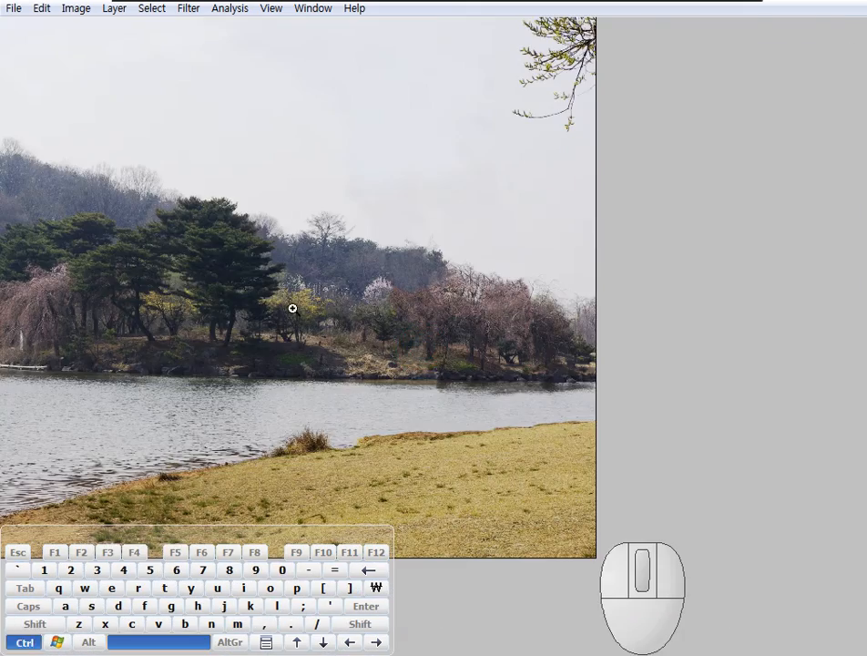
left_click_drag(285, 304, 604, 497)
left_click_drag(592, 396, 504, 442)
key("ctrl+shift+a")
key("ctrl+shift+a")
key("ctrl+shift+a")
key("ctrl+shift+a")
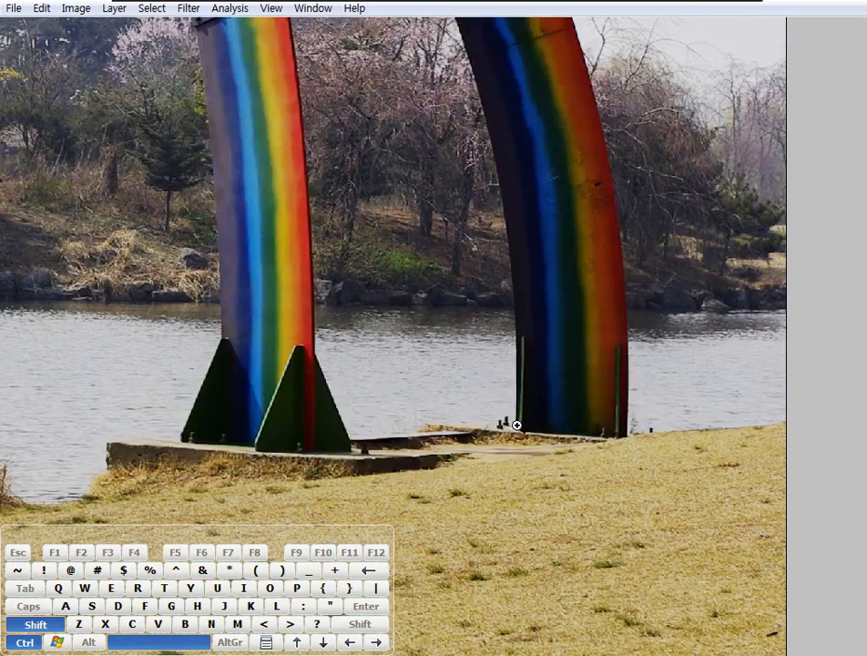
key("ctrl+shift+a")
key("ctrl+shift+a")
- Compare the whole photo with the panels restored, and leave Layer 6 visible and selected
right_click(364, 429)
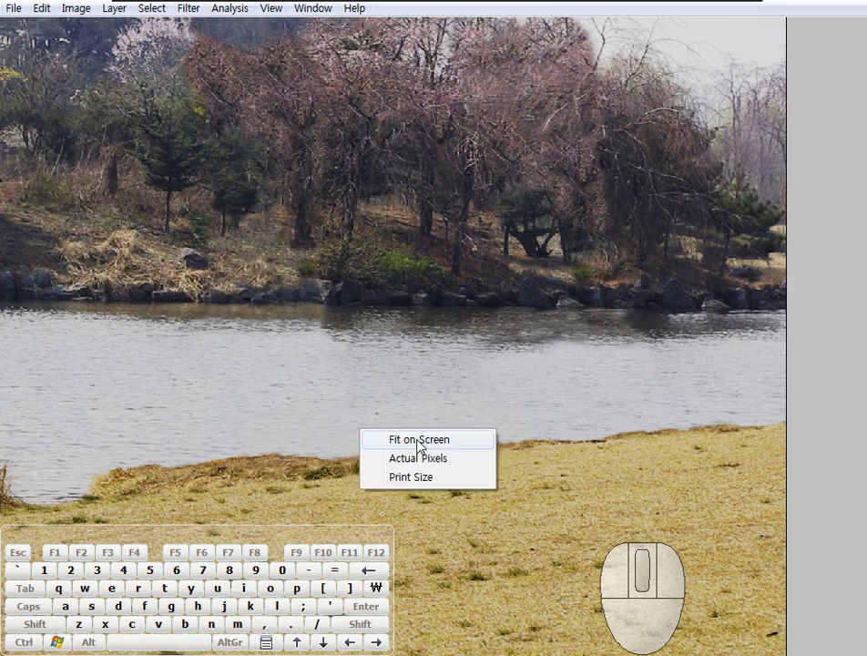
left_click(419, 440)
left_click_drag(546, 404, 540, 398)
key("Tab")
mouse_move(484, 352)
left_mouse_down()
mouse_move(483, 361)
mouse_move(485, 352)
left_mouse_up()
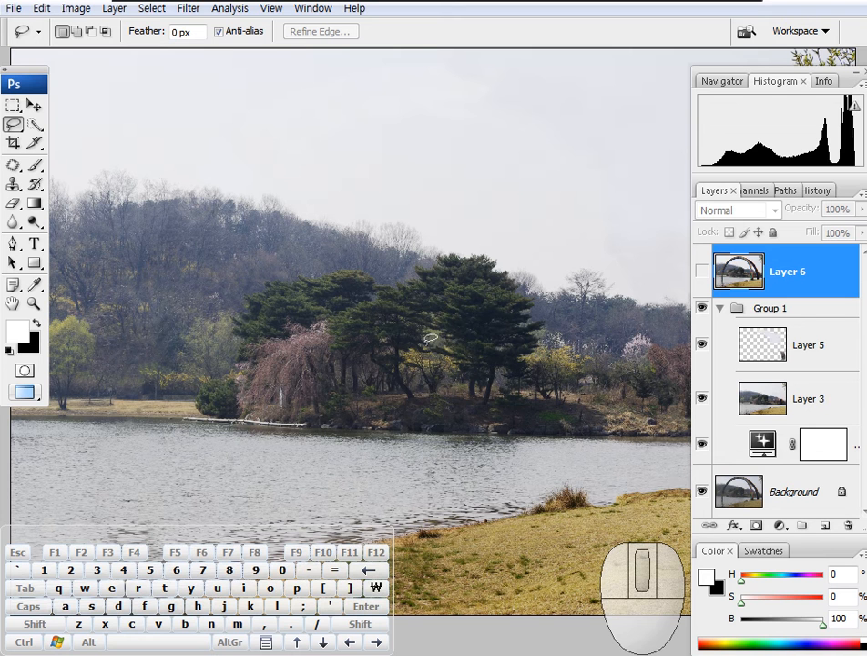
left_click_drag(587, 392, 426, 419)
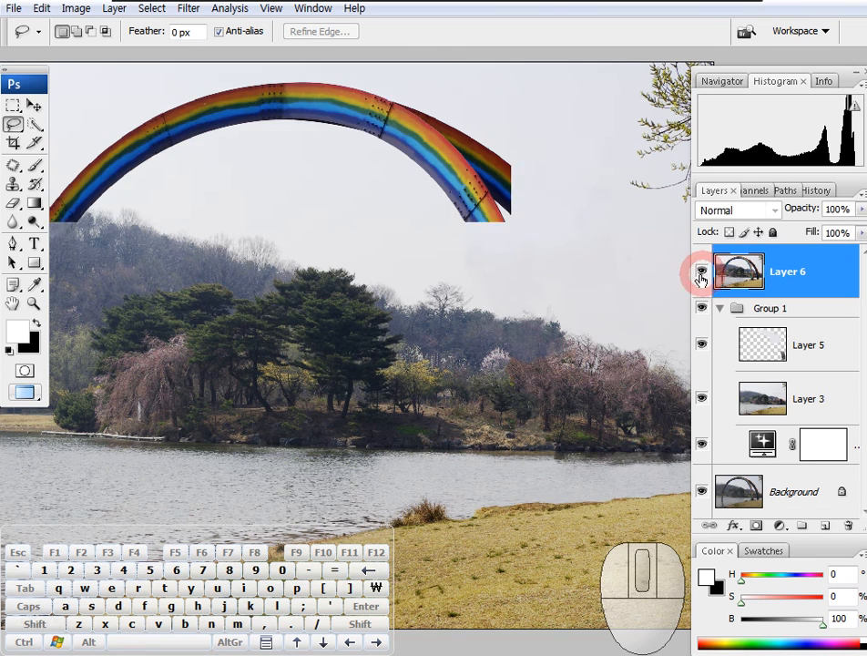
left_click(702, 271)
left_click(794, 313)
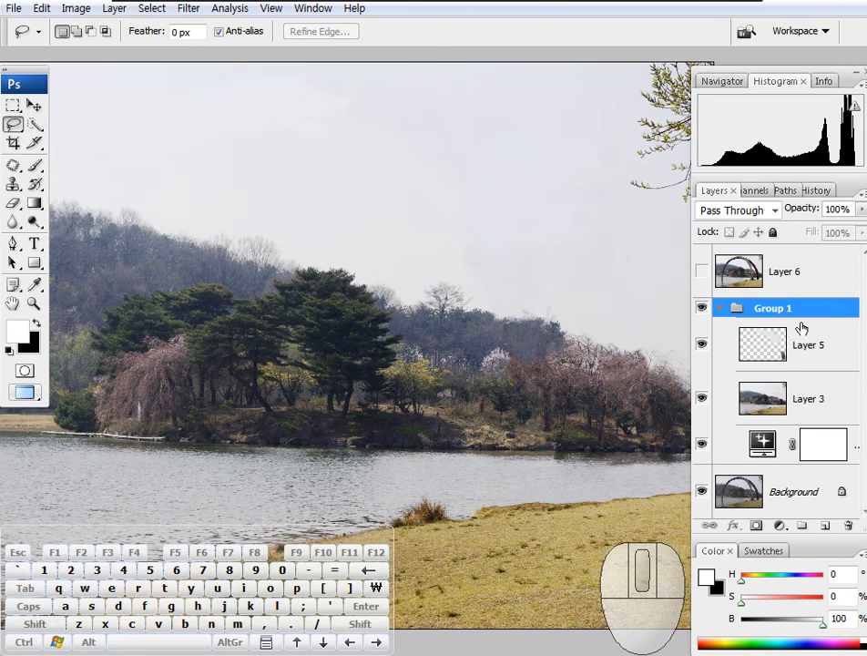
left_click(701, 271)
left_click(764, 273)
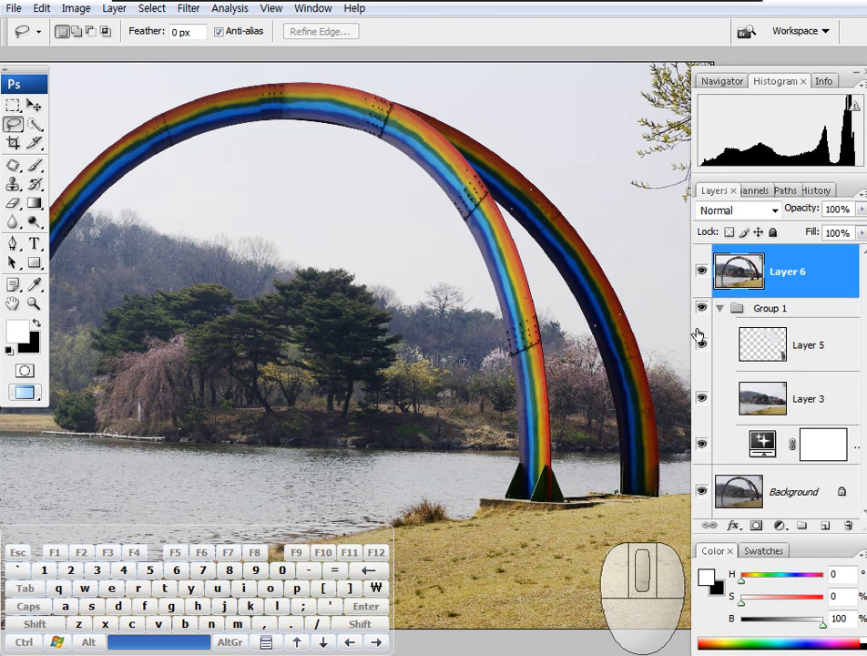
- Examine the rocky shoreline on both sides of the front arch leg where it crosses the waterline
left_click_drag(487, 368, 655, 482)
left_click_drag(325, 367, 515, 391)
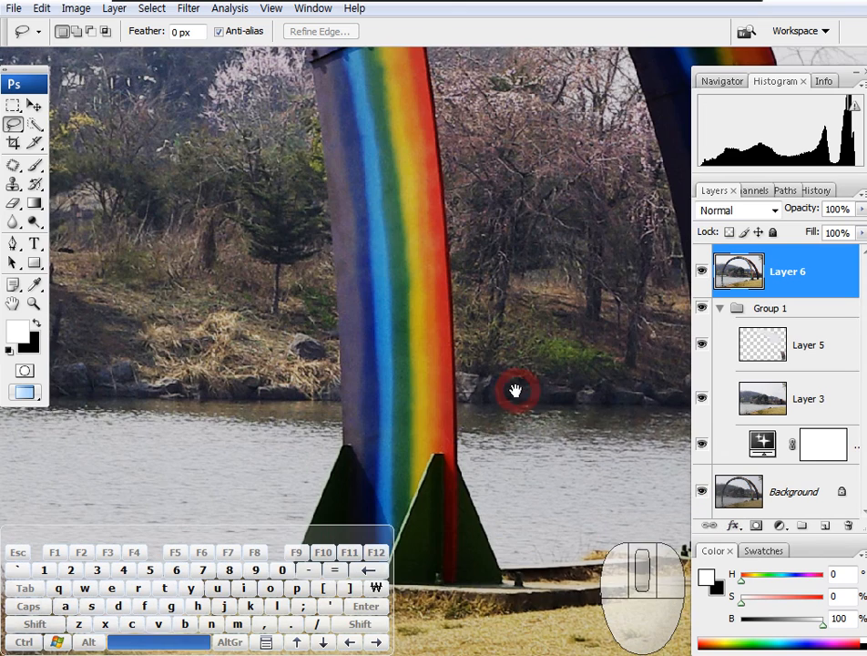
left_click_drag(459, 411, 517, 421)
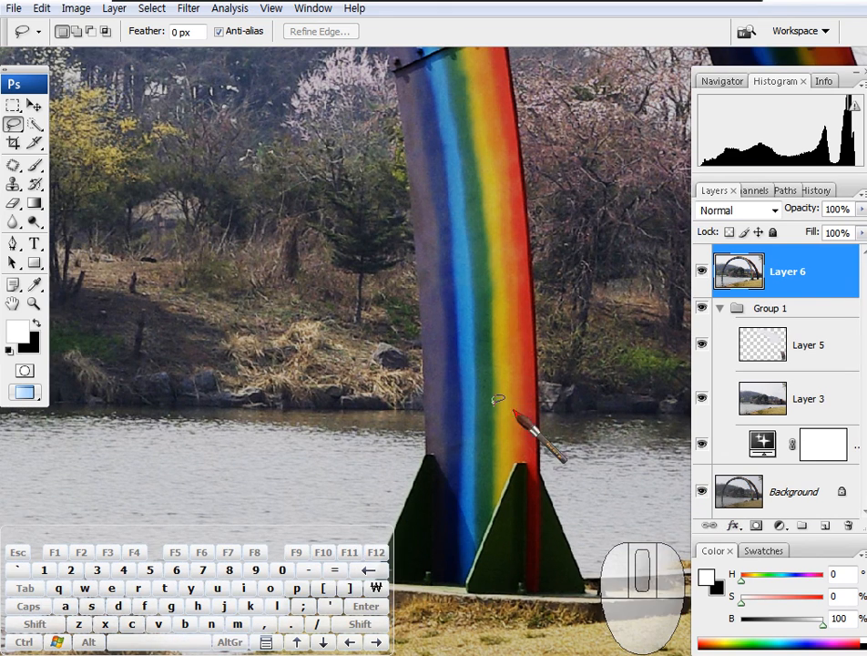
left_click_drag(601, 398, 566, 389)
mouse_move(250, 387)
left_mouse_down()
mouse_move(217, 373)
mouse_move(182, 378)
left_mouse_up()
left_click(337, 387)
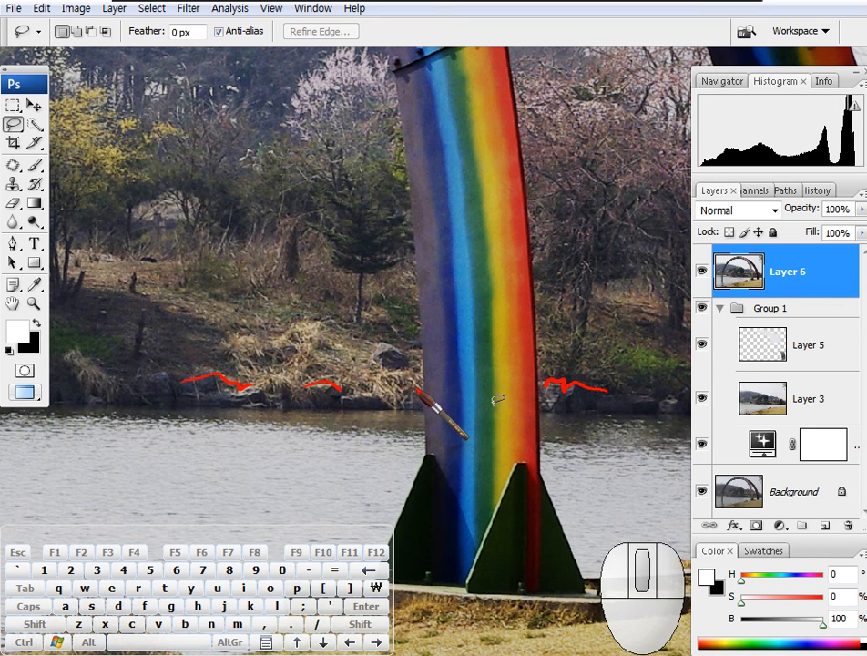
left_click_drag(414, 412, 397, 393)
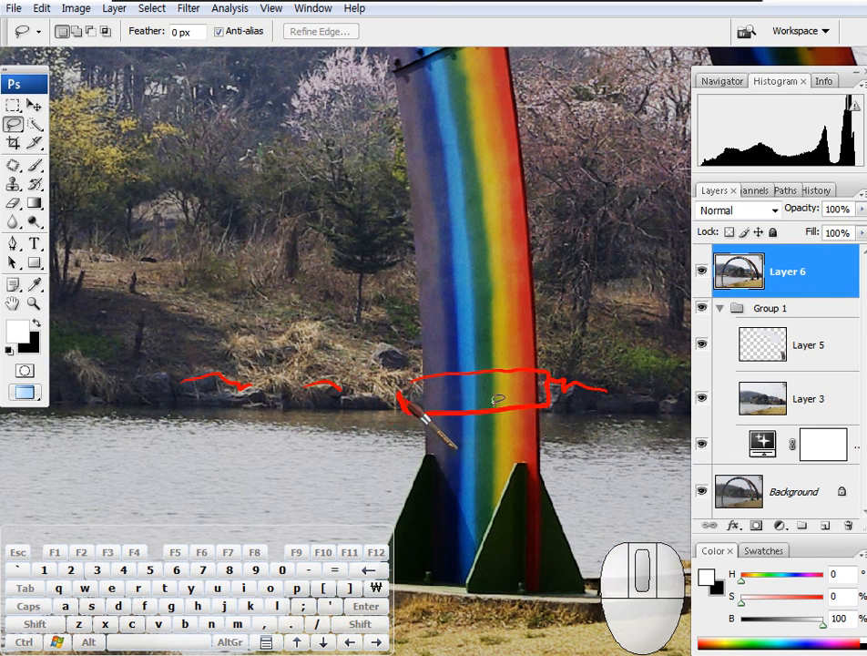
key("Escape")
key("space")
left_click_drag(560, 374, 499, 365)
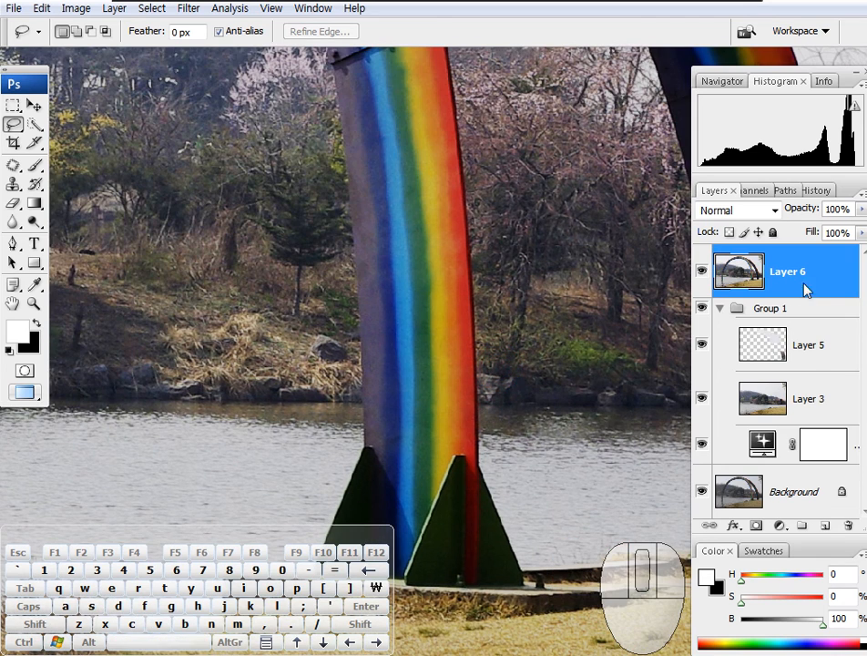
- Add a new empty layer above Layer 6 and collapse Group 1
left_click(824, 526)
left_click(719, 362)
key("space")
left_click_drag(445, 339, 420, 332)
- Set the Clone Stamp brush to 35 px and clone shoreline rocks over the outer edge of the front arch leg
left_click(14, 185)
key("space")
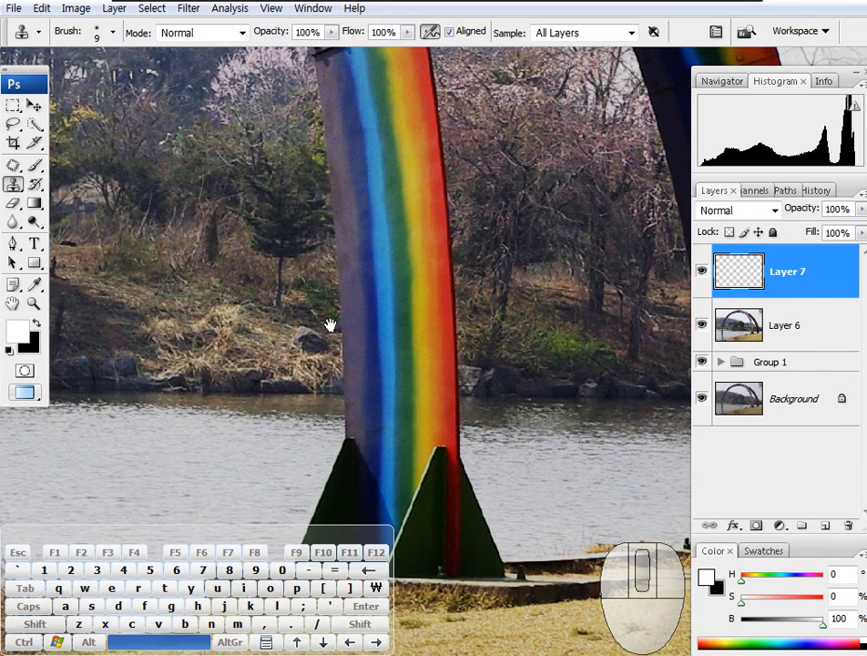
left_click_drag(251, 284, 270, 289)
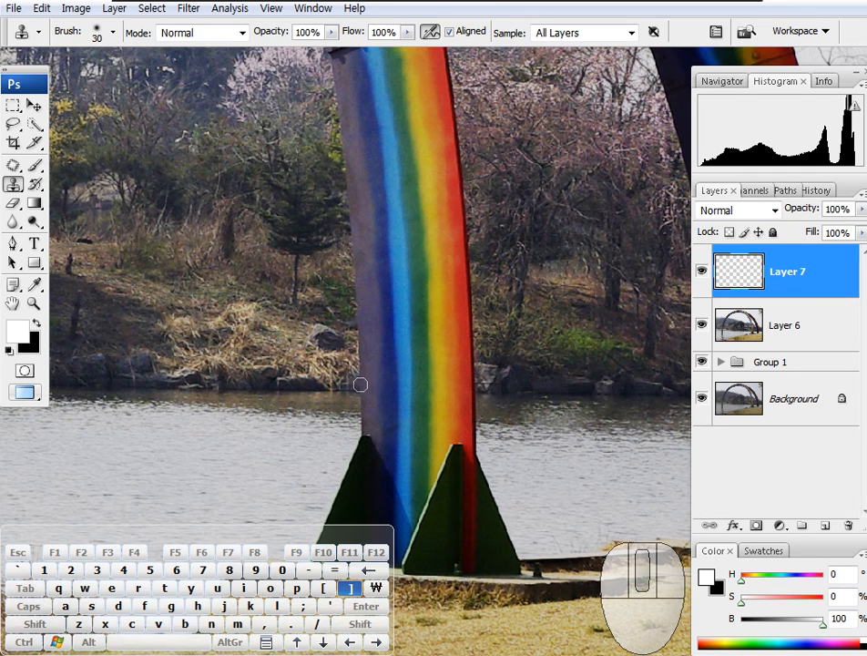
key("space")
left_click_drag(416, 376, 439, 374)
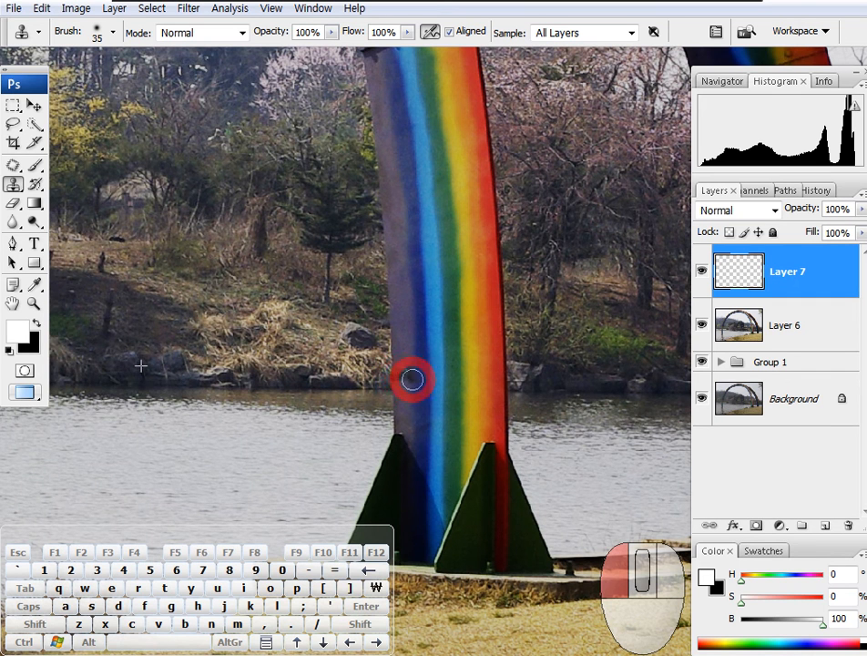
left_click(520, 372, "alt")
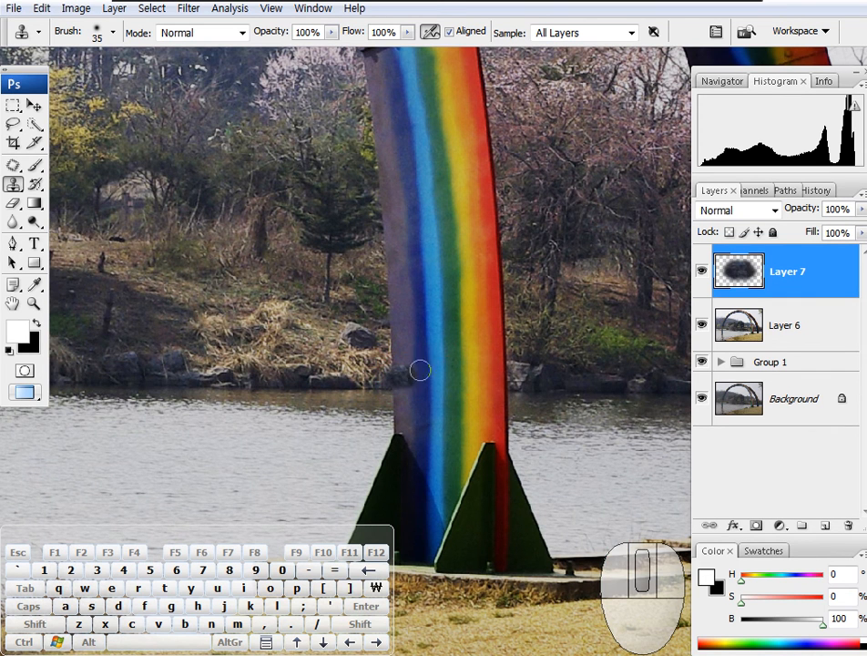
mouse_move(404, 366)
left_mouse_down()
mouse_move(420, 372)
mouse_move(403, 382)
mouse_move(447, 373)
mouse_move(459, 377)
mouse_move(417, 380)
mouse_move(477, 382)
mouse_move(408, 385)
mouse_move(504, 381)
mouse_move(459, 365)
mouse_move(394, 361)
mouse_move(503, 360)
mouse_move(420, 354)
mouse_move(356, 374)
left_mouse_up()
- Sample rocks from farther along the bank and extend the stone line across the full width of the front leg
left_click(122, 369, "alt")
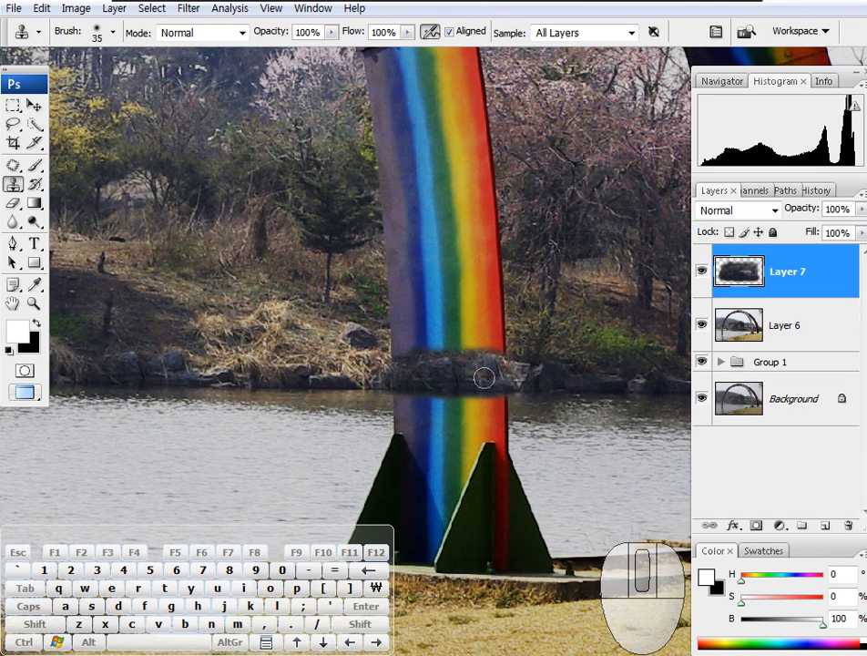
left_click(173, 362, "alt")
mouse_move(448, 372)
left_mouse_down()
mouse_move(392, 369)
mouse_move(386, 377)
mouse_move(392, 370)
left_mouse_up()
mouse_move(515, 349)
left_mouse_down()
mouse_move(436, 361)
mouse_move(451, 394)
mouse_move(559, 397)
left_mouse_up()
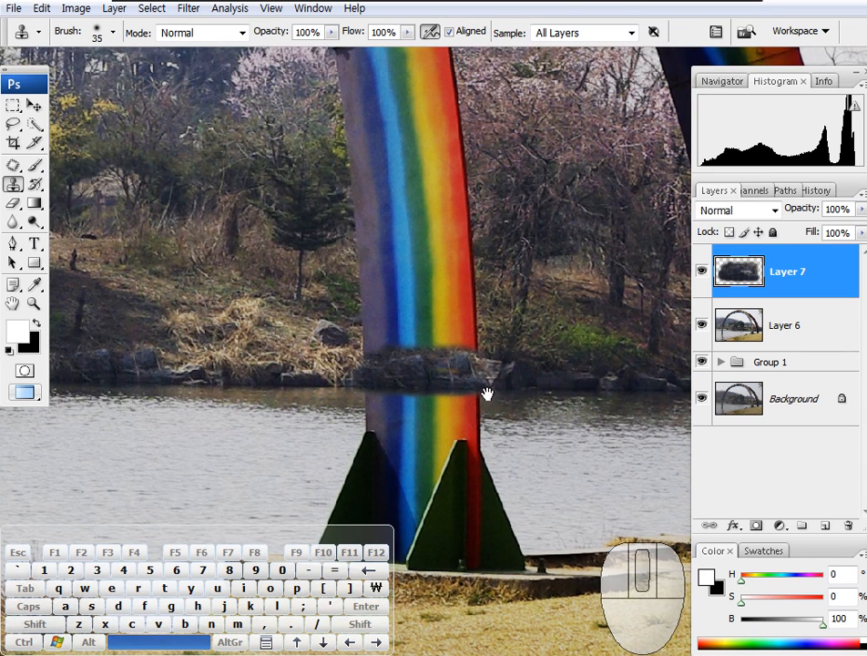
- Clone stones sampled from both stretches of the bank over the rebuilt rocks across the middle of the front arch leg
left_click(557, 375, "alt")
mouse_move(397, 362)
left_mouse_down()
mouse_move(386, 369)
mouse_move(426, 366)
mouse_move(417, 358)
mouse_move(381, 369)
left_mouse_up()
left_click(621, 373, "alt")
left_click(580, 381, "alt")
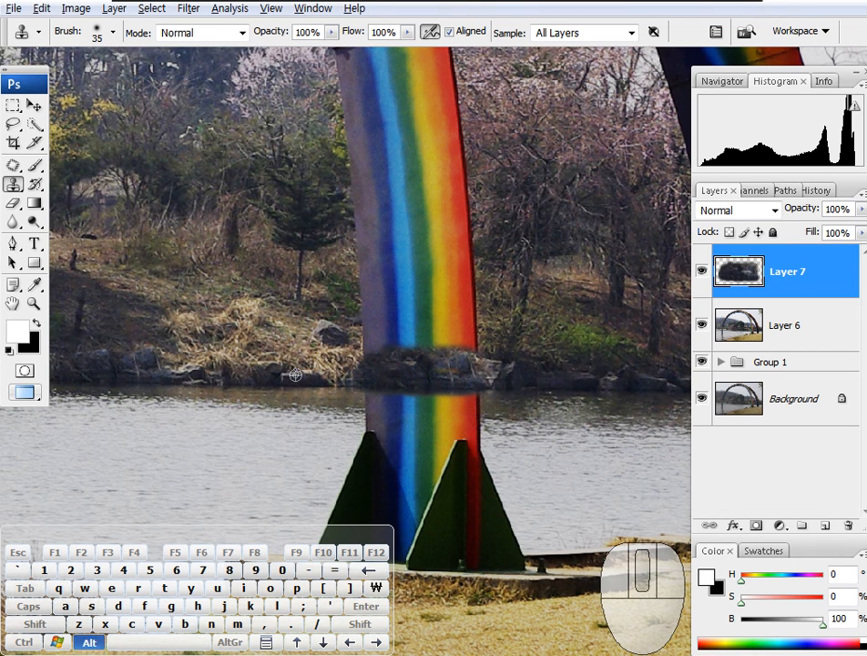
left_click(271, 368, "alt")
mouse_move(456, 365)
left_mouse_down()
mouse_move(437, 365)
mouse_move(438, 376)
mouse_move(465, 380)
mouse_move(409, 384)
left_mouse_up()
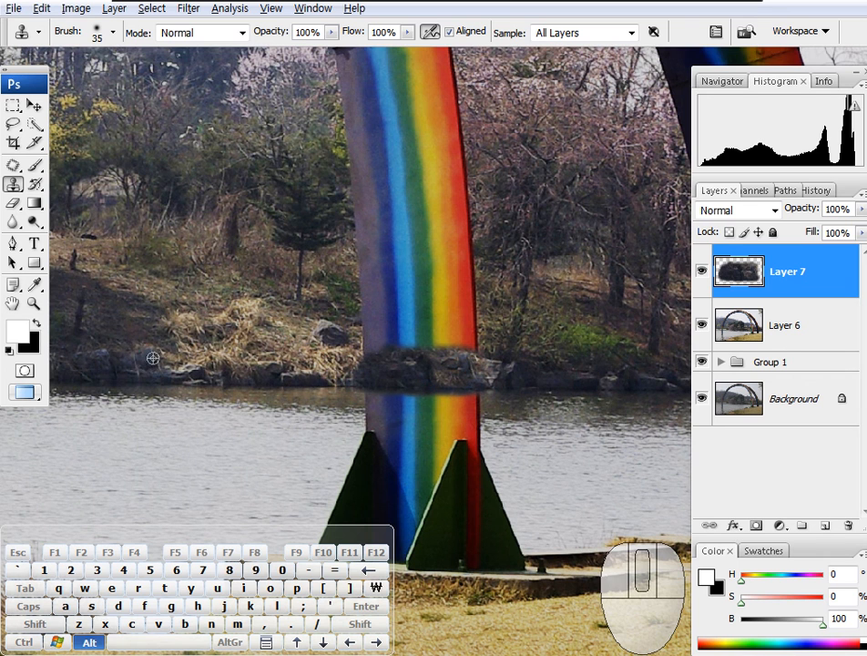
left_click(145, 357, "alt")
left_click(429, 362)
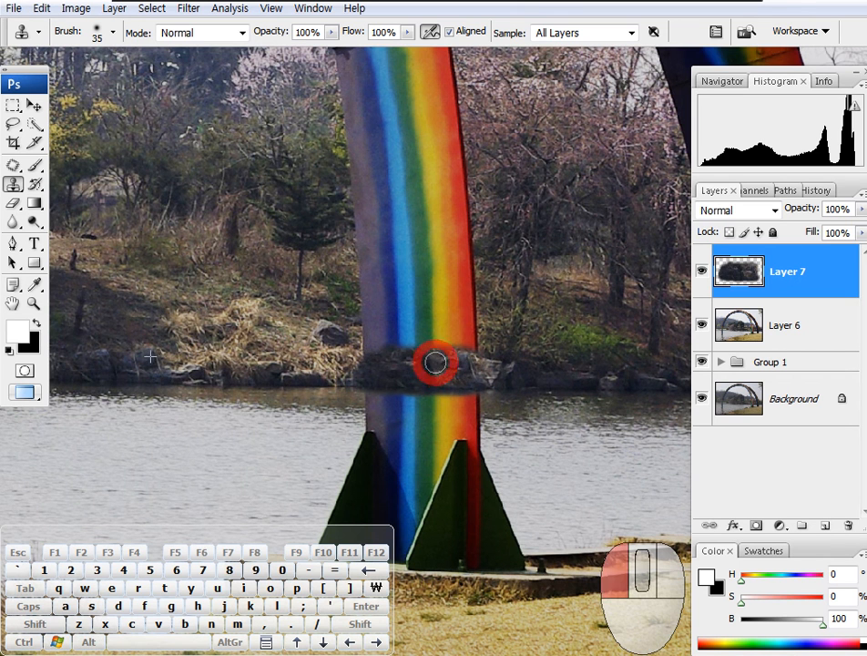
- Sample stones beside the front leg's red edge and clone them over the adjoining part of the rebuilt rock line
left_click(517, 372, "alt")
mouse_move(435, 361)
left_mouse_down()
mouse_move(428, 361)
mouse_move(479, 378)
mouse_move(472, 372)
left_mouse_up()
left_click(522, 376, "alt")
left_click(550, 378, "alt")
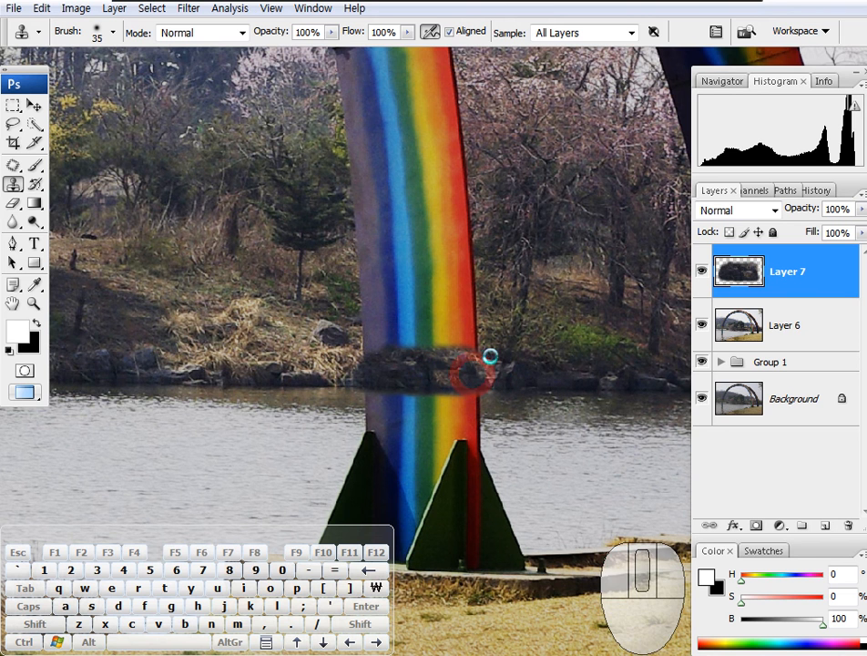
left_click_drag(581, 345, 588, 356)
right_click(467, 409)
left_click(516, 444)
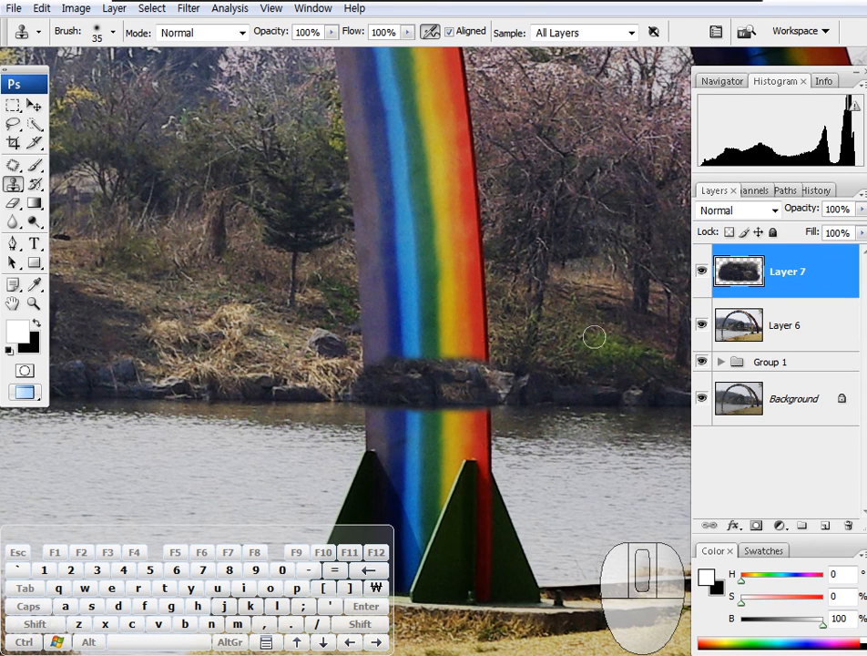
- Hide Layer 7, select Layer 6 and switch its visibility to check the retouching in Group 1 beneath it
left_click(701, 272)
left_click(797, 326)
right_click(441, 467)
left_click(475, 479)
left_click_drag(575, 403, 435, 413)
left_click_drag(354, 377, 670, 529)
left_click_drag(549, 392, 412, 420)
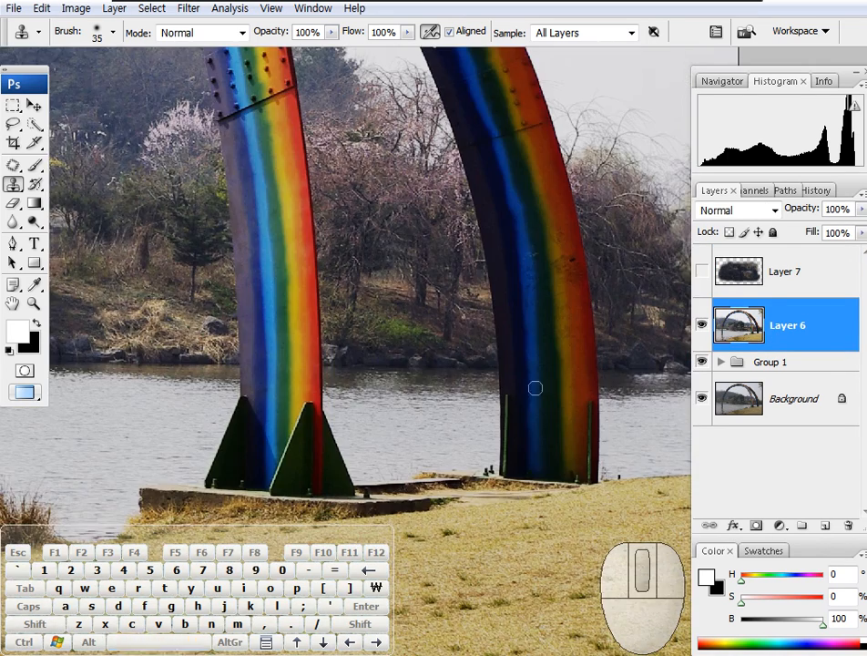
key("ctrl+shift+comma")
- Compare the shoreline and water around both arch legs with Layer 6 shown and hidden
left_click_drag(248, 311, 727, 527)
left_click_drag(532, 387, 662, 413)
left_click_drag(390, 403, 288, 412)
left_click_drag(430, 409, 458, 406)
key("ctrl+shift+a")
key("ctrl+shift+a")
left_click_drag(559, 391, 417, 419)
key("ctrl+shift+a")
key("ctrl+shift+a")
key("ctrl+shift+a")
left_click_drag(540, 401, 475, 406)
key("ctrl+shift+a")
key("ctrl+shift+a")
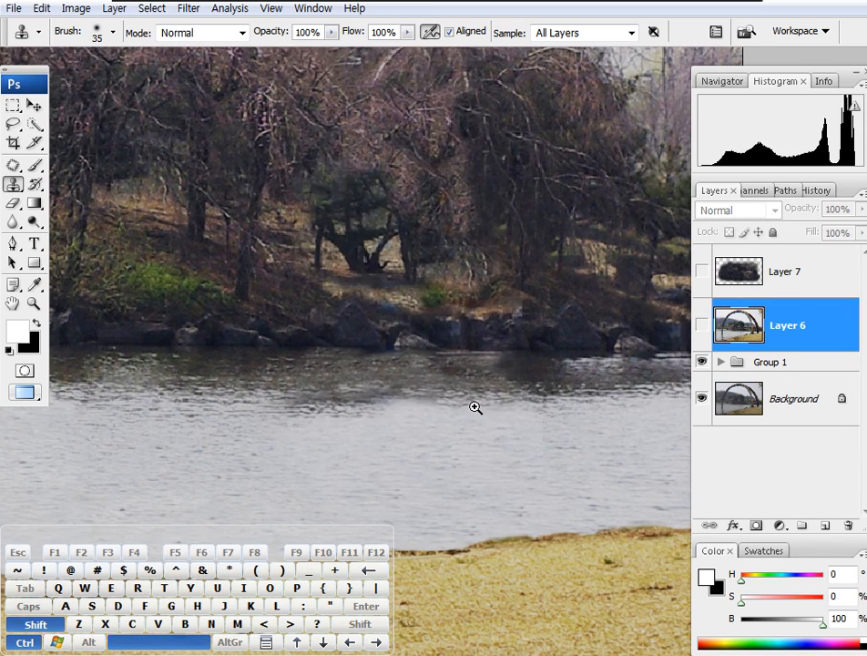
key("ctrl+shift+a")
key("ctrl+shift+a")
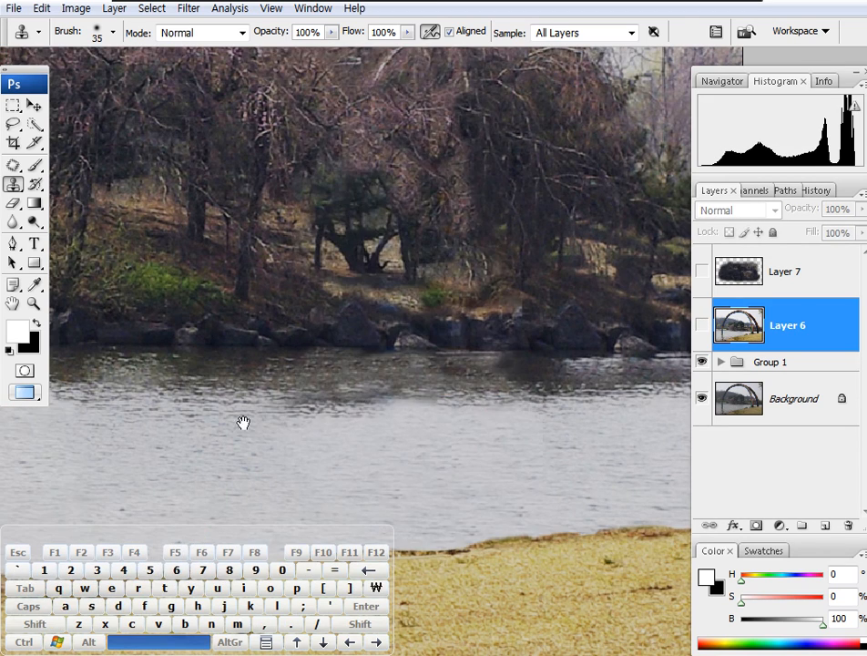
left_click_drag(234, 423, 552, 396)
key("ctrl+shift+a")
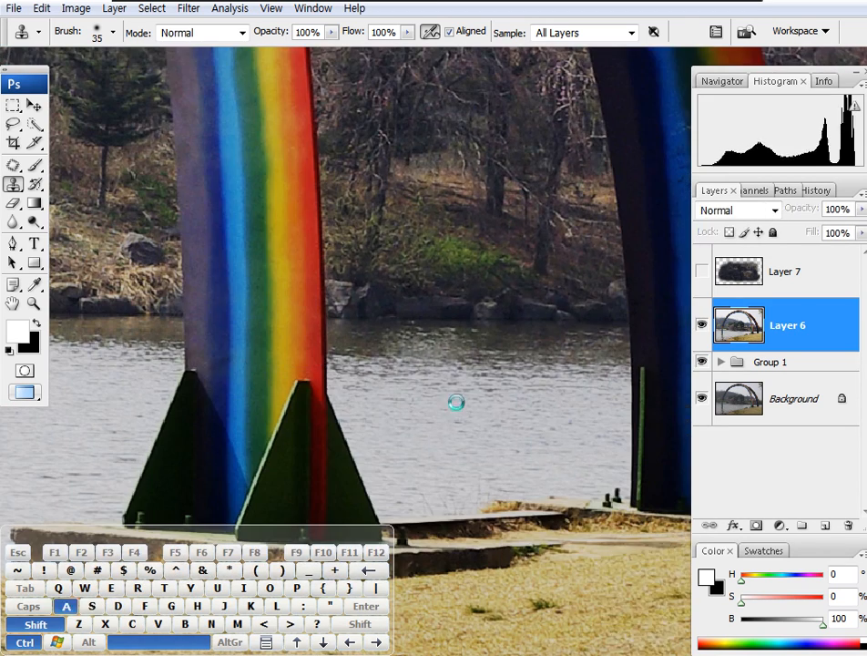
key("ctrl+shift+a")
- Compare the wooded hillside and the sky edge behind the arch with Layer 6 shown and hidden
left_click_drag(212, 353, 271, 371)
right_click(274, 380)
left_click(329, 409)
right_click(259, 287)
left_click(300, 305)
left_click(302, 266, "ctrl")
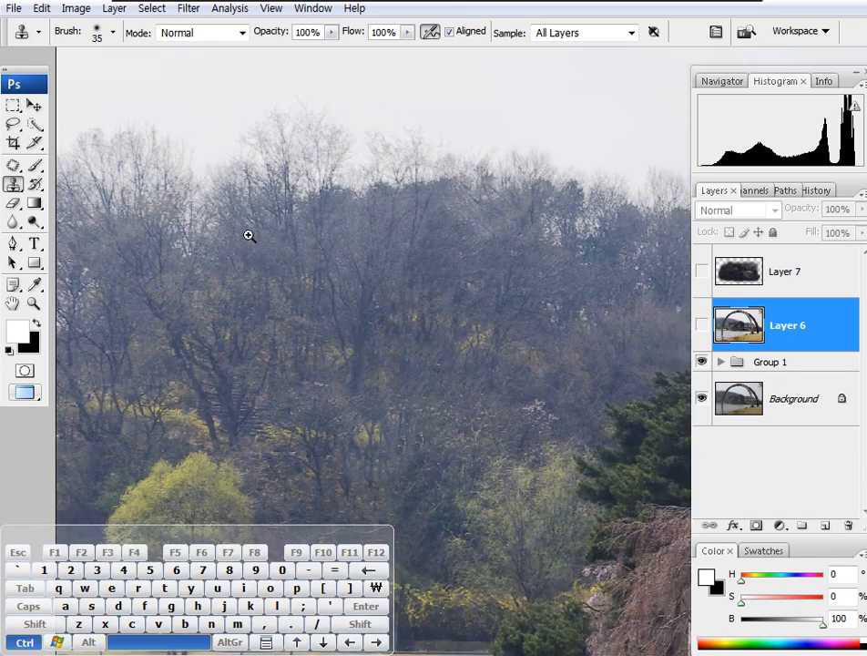
left_click_drag(302, 266, 719, 553)
left_click_drag(604, 454, 66, 138)
left_click_drag(521, 420, 522, 367)
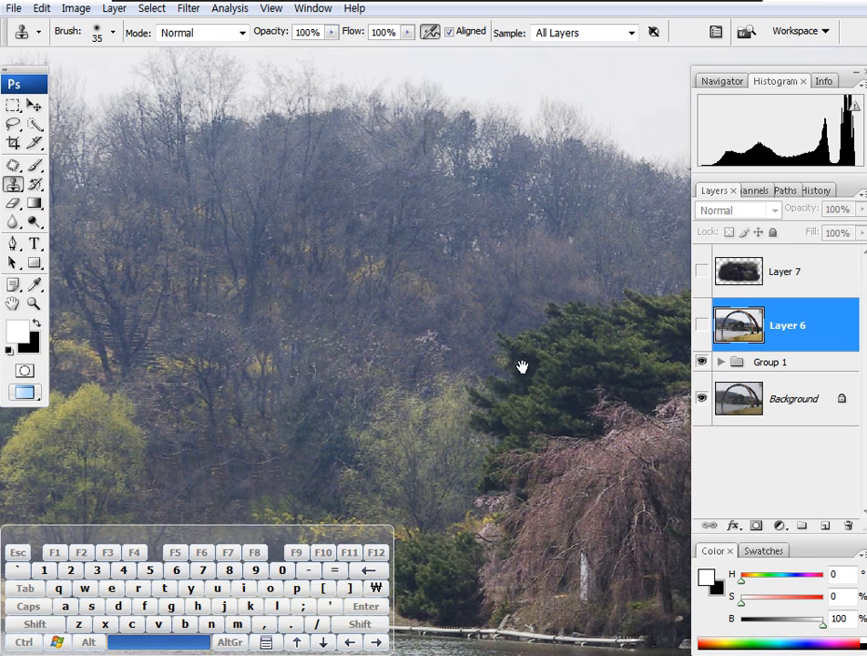
key("ctrl+shift+a")
key("ctrl+shift+a")
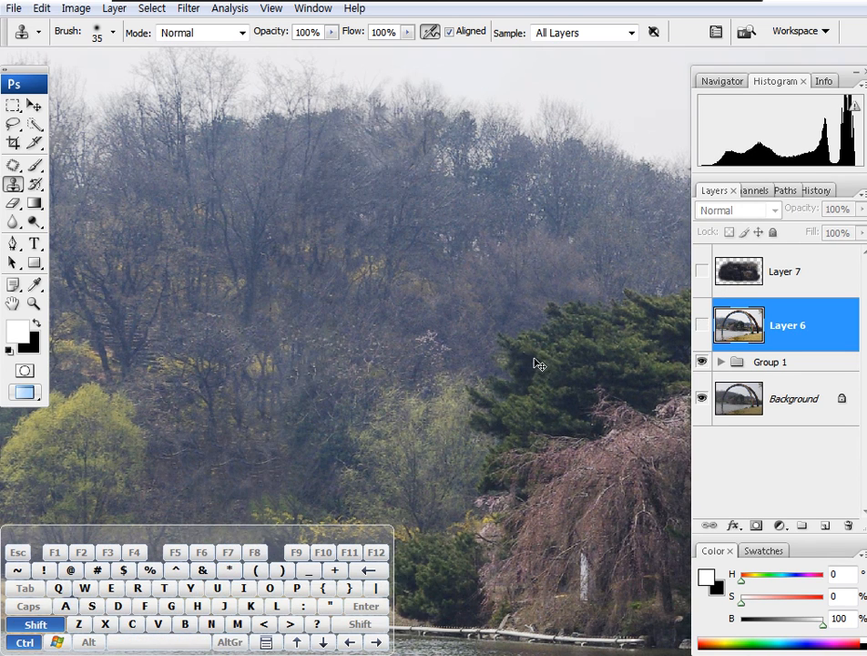
key("ctrl+shift+a")
key("ctrl+shift+a")
- Compare the pines, blossom trees and distant tree line across the arch area with Layer 6 shown and hidden
left_click_drag(410, 449, 427, 371)
key("ctrl+shift+a")
key("ctrl+shift+a")
key("ctrl+shift+a")
key("ctrl+shift+a")
left_click_drag(490, 306, 299, 411)
key("ctrl+shift+a")
key("ctrl+shift+a")
left_click_drag(546, 391, 258, 354)
left_click_drag(574, 392, 259, 392)
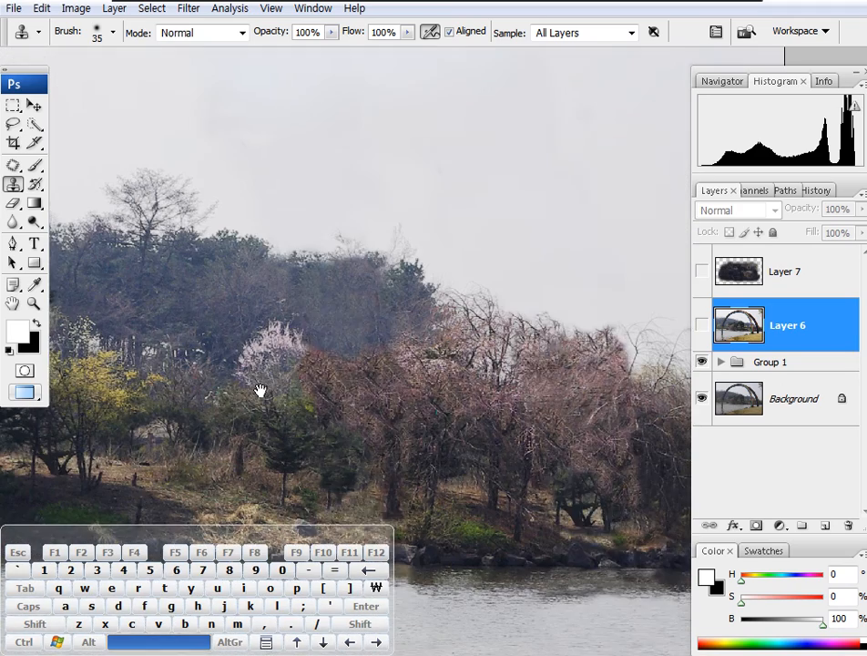
key("ctrl+shift+a")
key("ctrl+shift+a")
- Examine the whole retouched landscape fitted on screen with Layer 6 and Layer 7 hidden
right_click(391, 418)
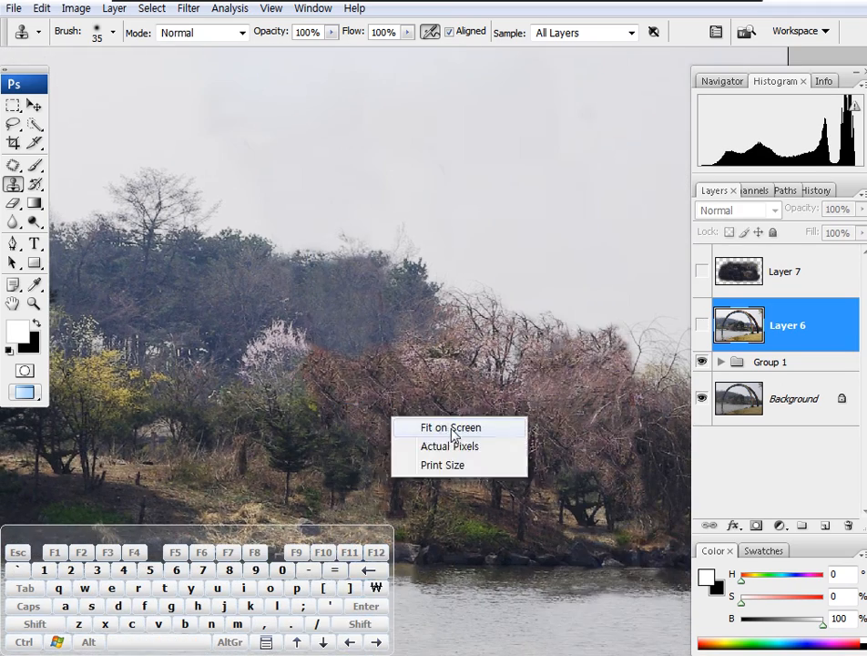
left_click(445, 426)
left_click_drag(572, 396, 472, 364)
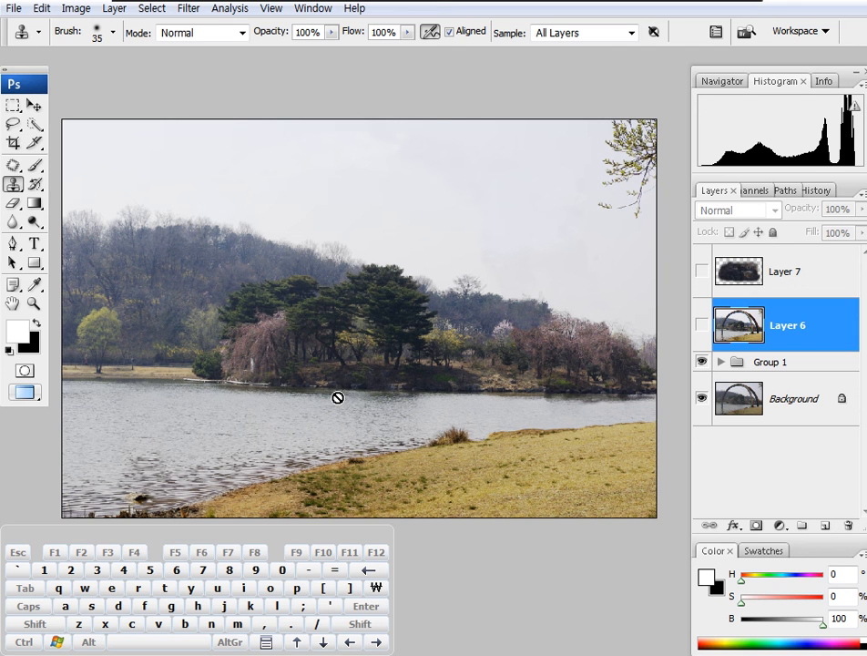
key("space")
right_click(443, 395)
left_click(480, 407)
key("space")
right_click(465, 407)
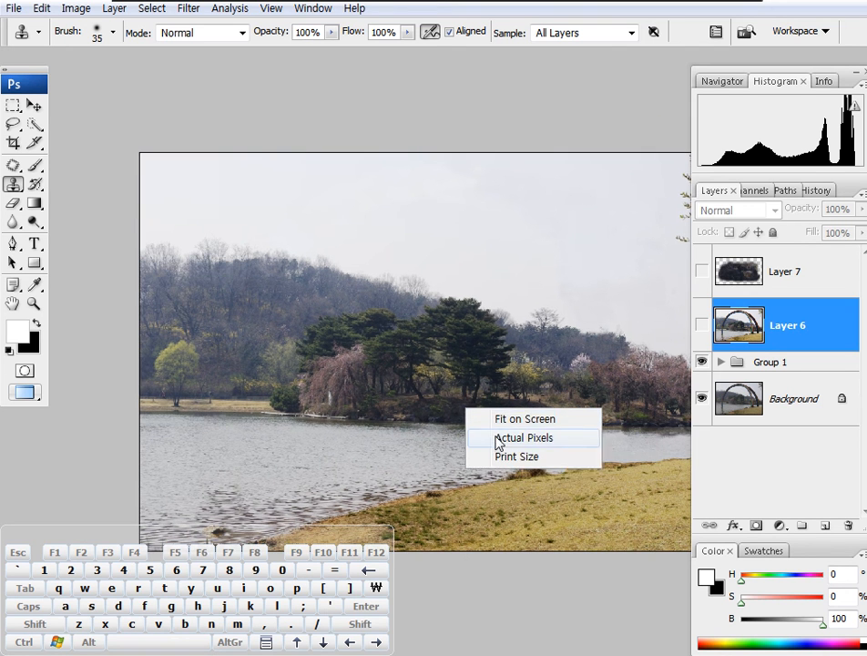
left_click(479, 436)
right_click(446, 421)
left_click(491, 431)
key("space")
left_click_drag(515, 410, 437, 403)
key("space")
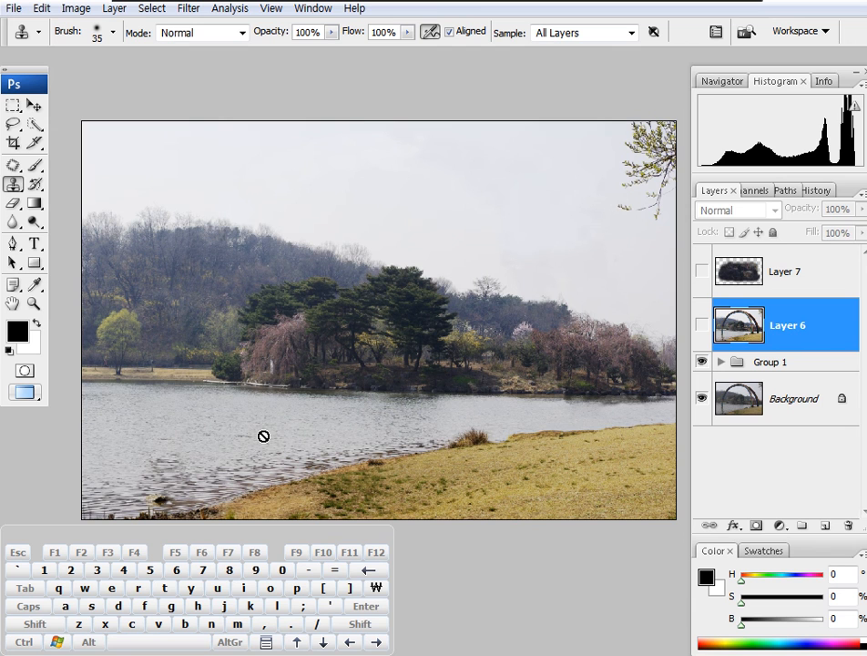